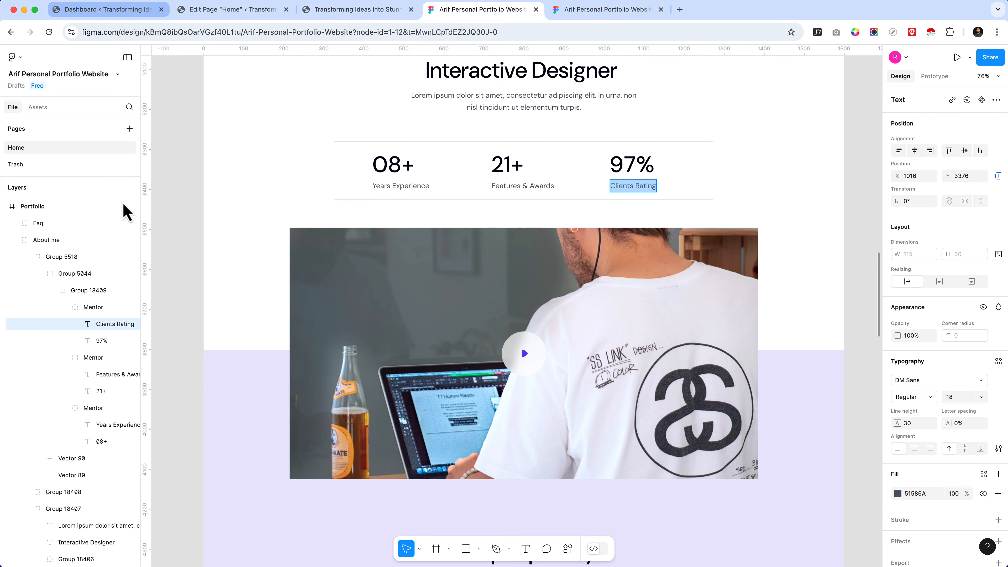
Step: Switch to the WordPress dashboard, search the plugin directory for "presto player", and install and activate the Presto Player plugin
click(107, 9)
mouse_move(41, 227)
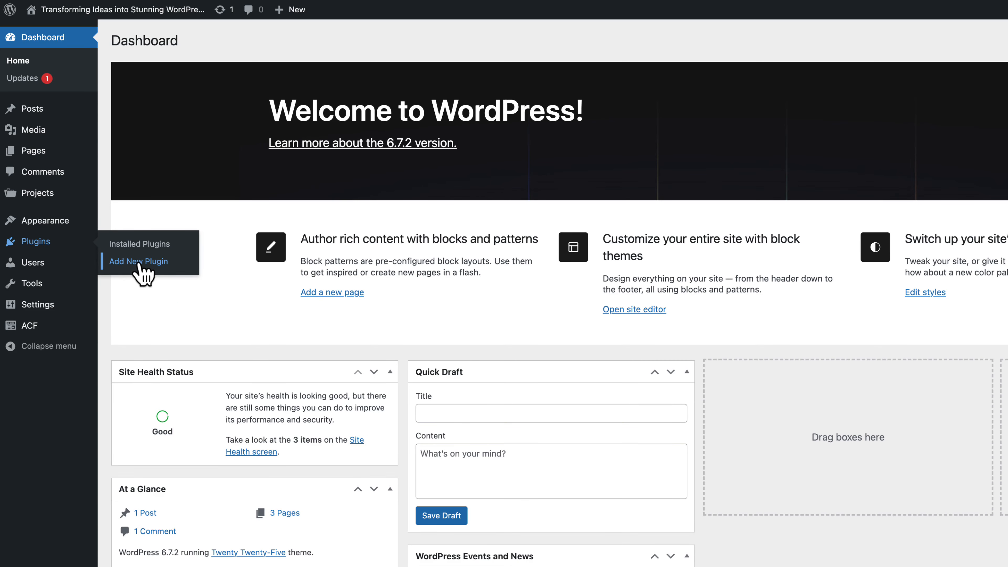
click(140, 266)
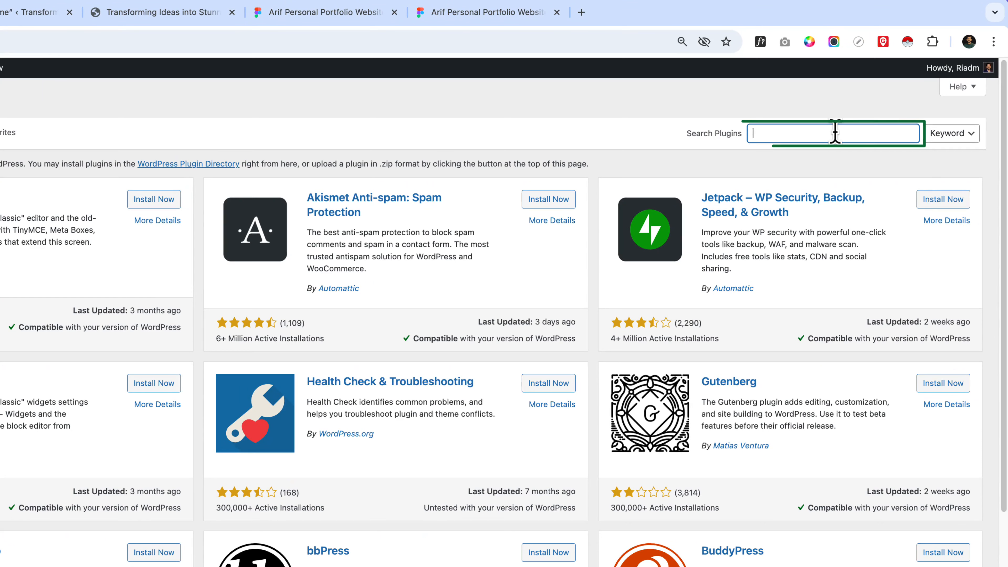
click(835, 133)
text(presto player)
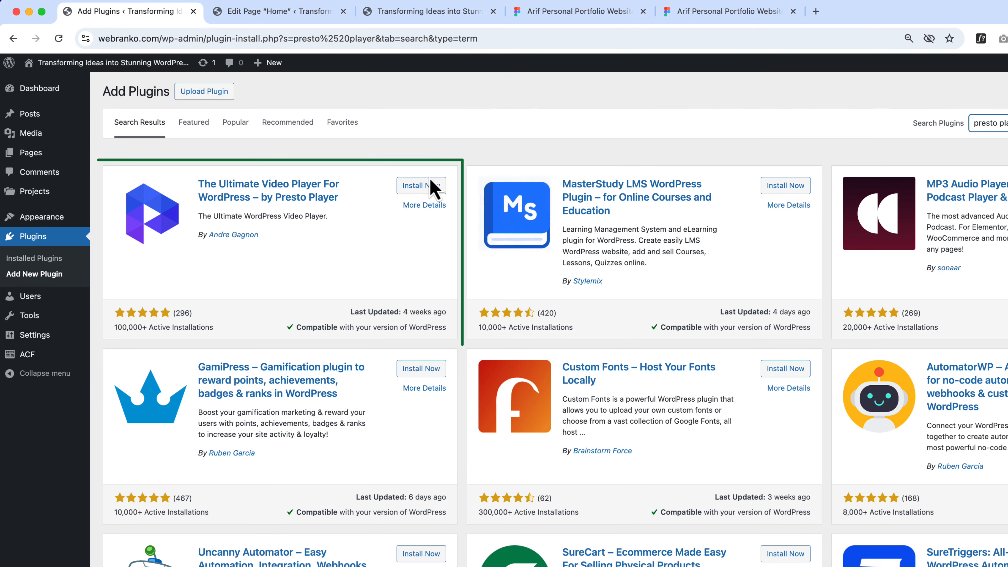
click(429, 186)
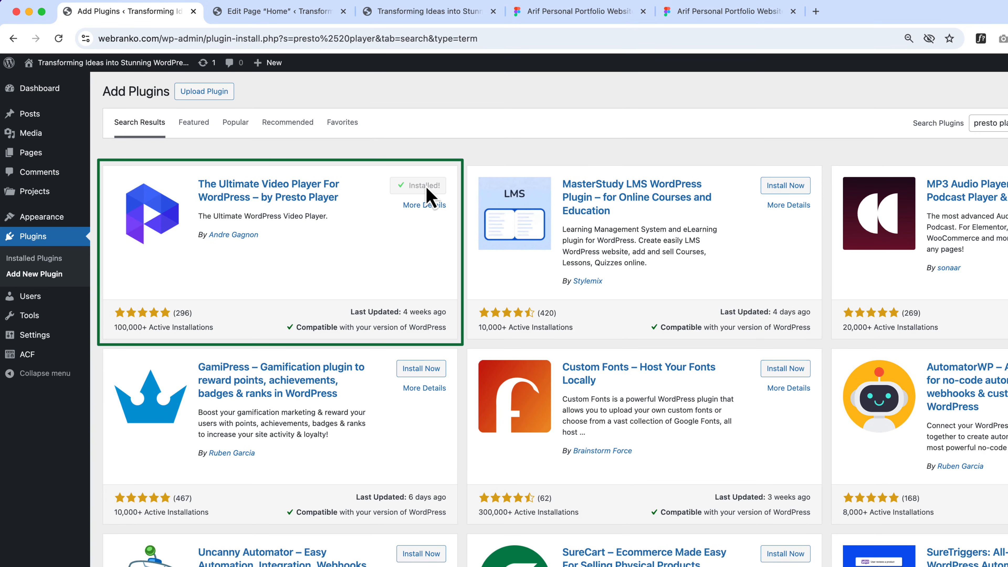
click(417, 187)
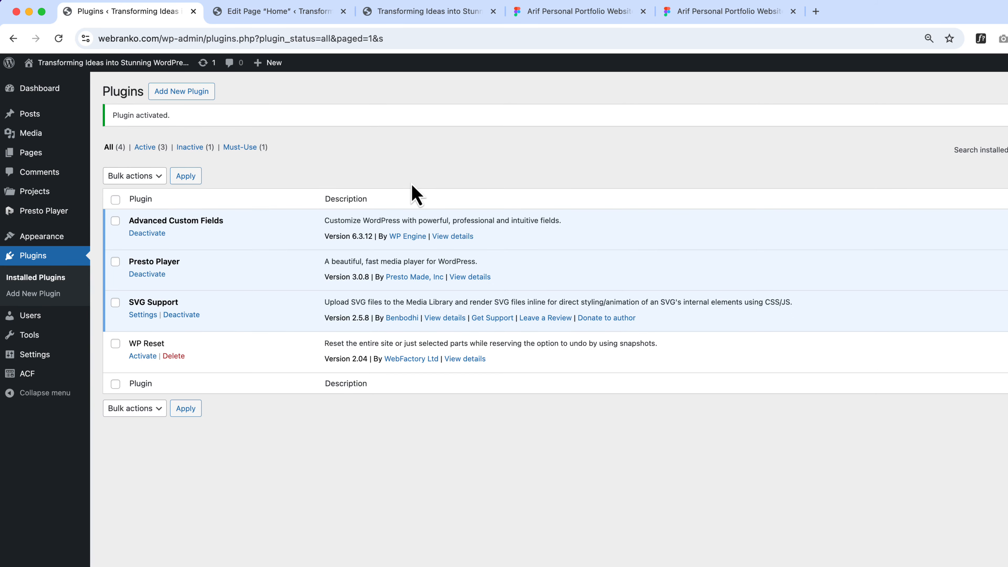
Step: Save the Home page in its editor and reload the editor page
click(317, 16)
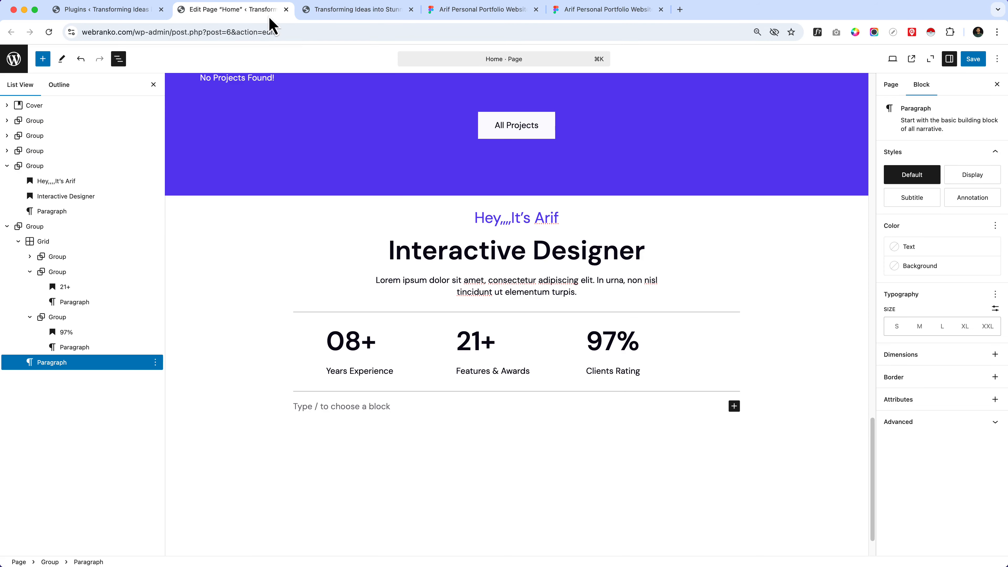
click(974, 61)
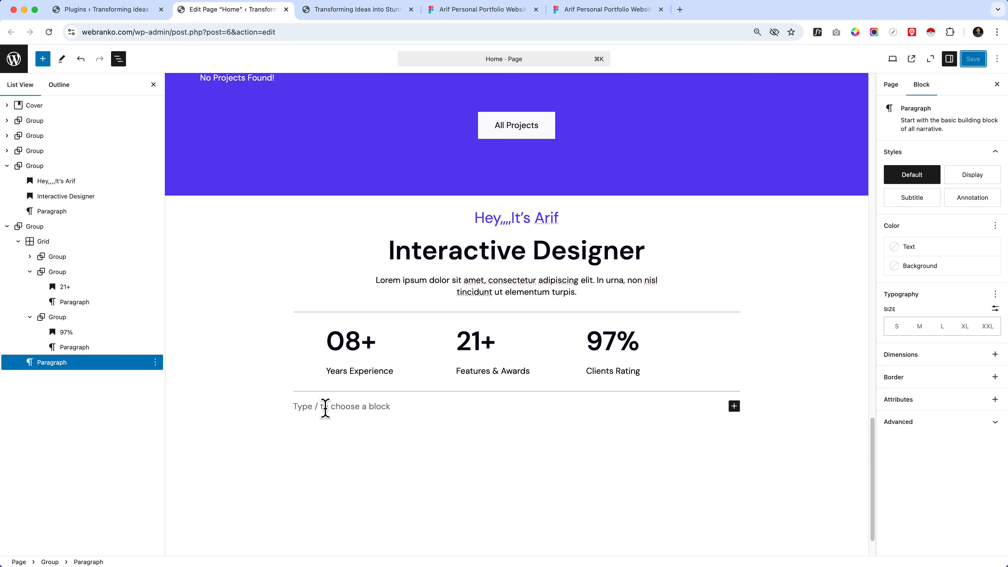
click(48, 33)
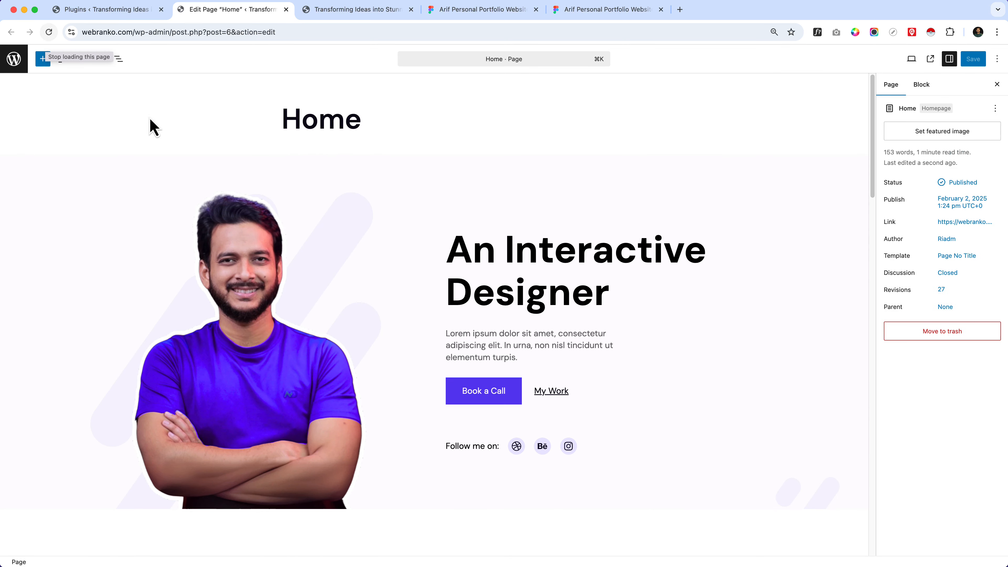
Step: Insert a Presto Player block in the empty paragraph below the stats row, with YouTube as its video type
scroll(373, 429, down, 5)
scroll(383, 429, down, 15)
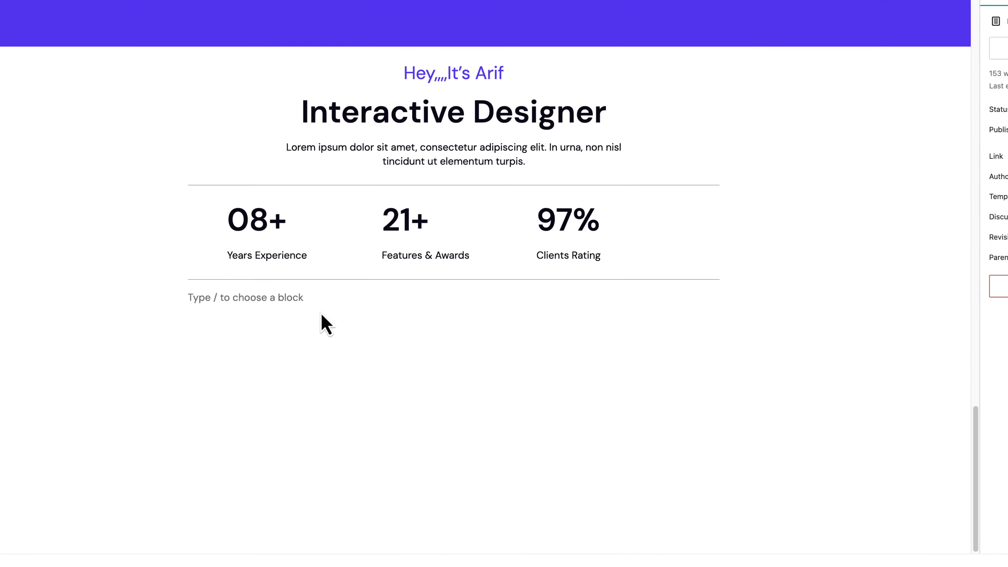
click(315, 304)
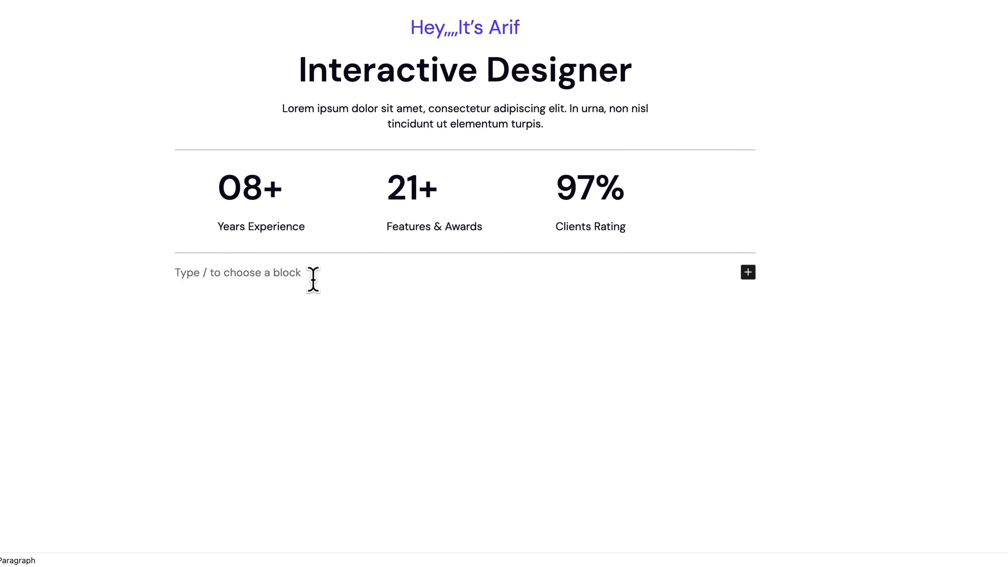
text(/pres)
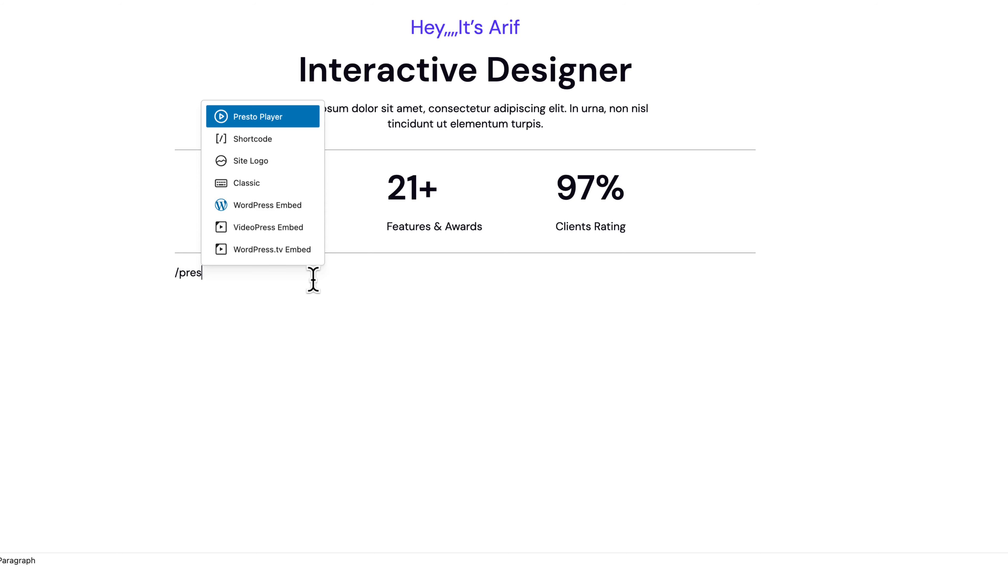
text(to)
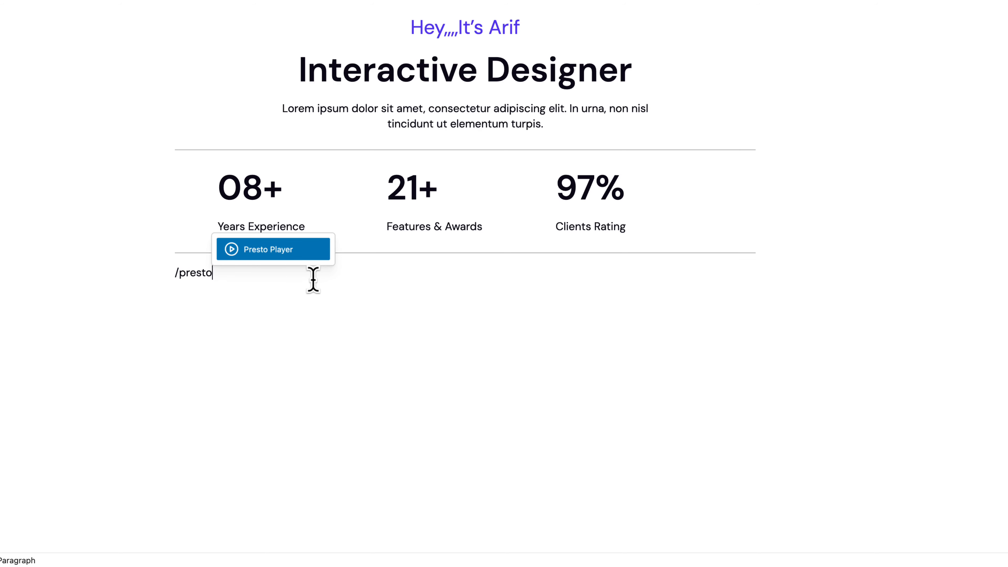
key(Return)
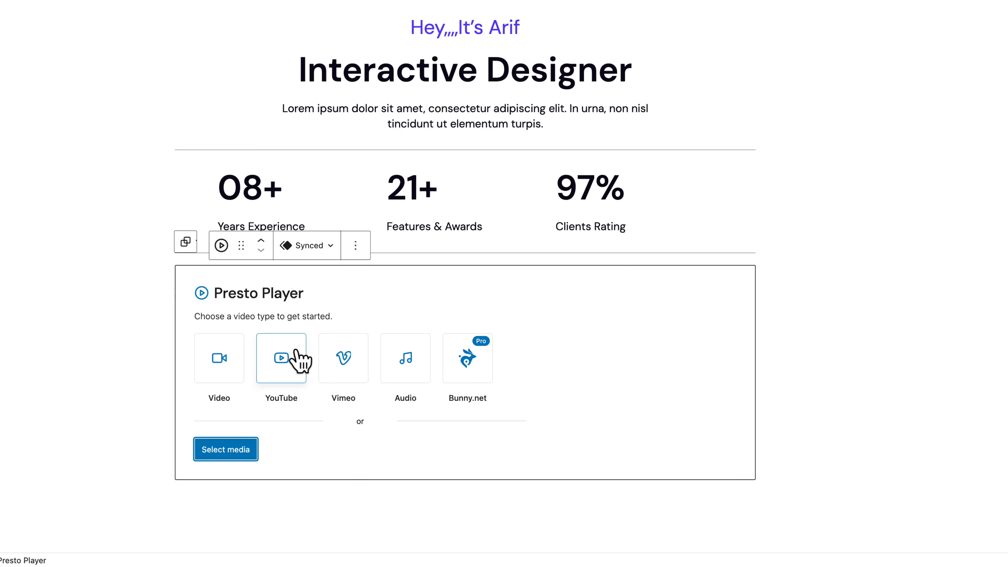
click(296, 369)
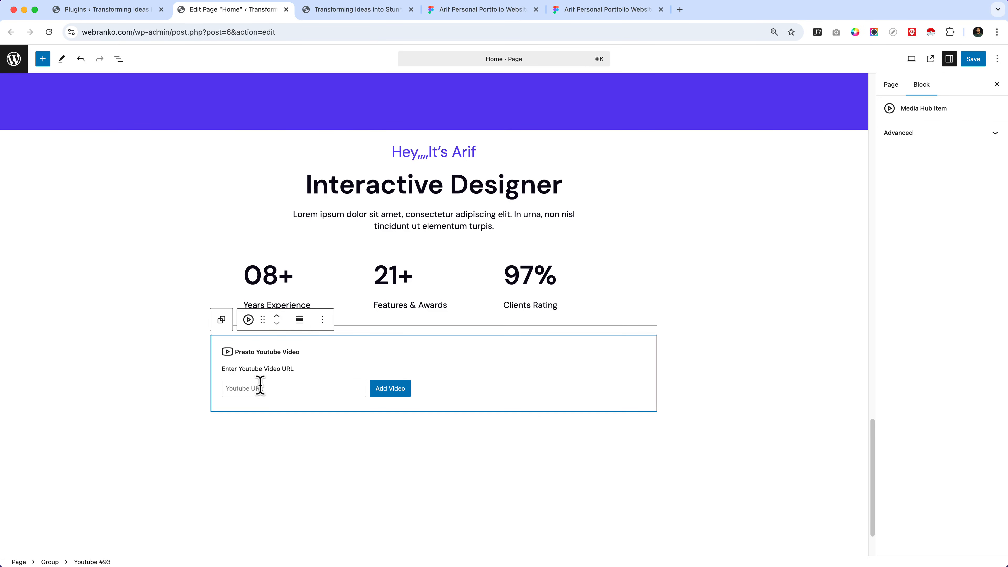
Step: Open the suggested personal YouTube channel in a new browser tab and show its list of videos
click(680, 11)
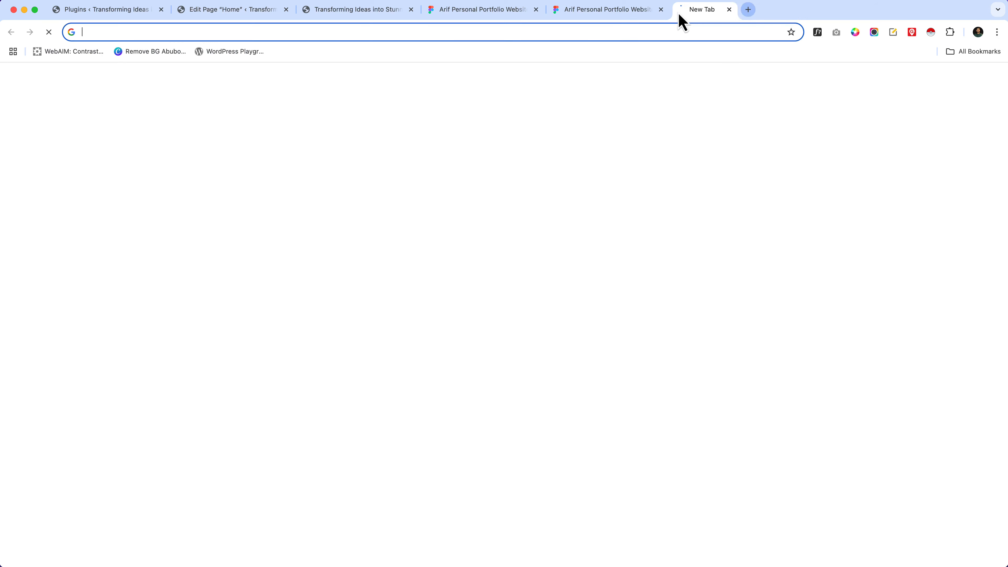
text(youtube.com)
key(Down)
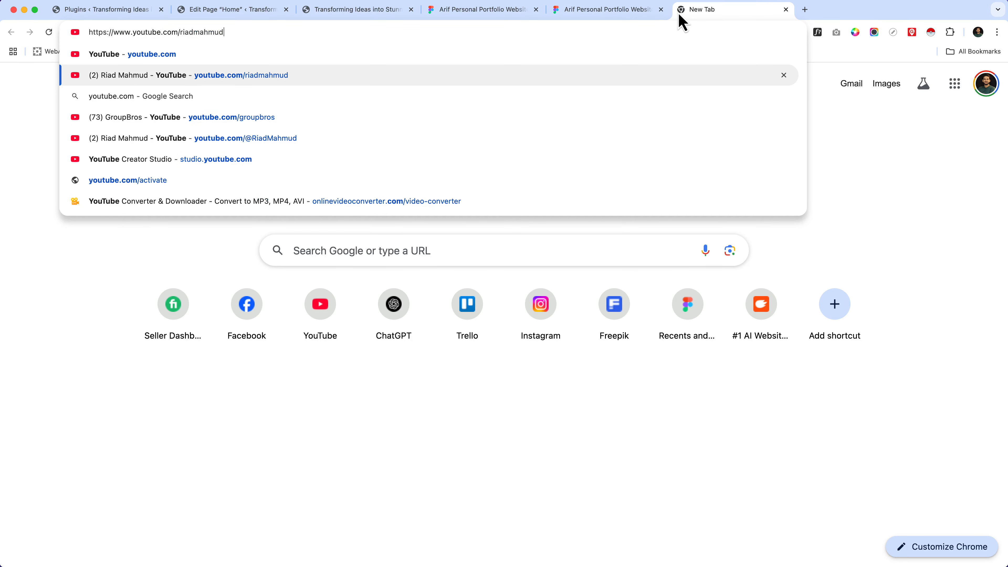
key(Return)
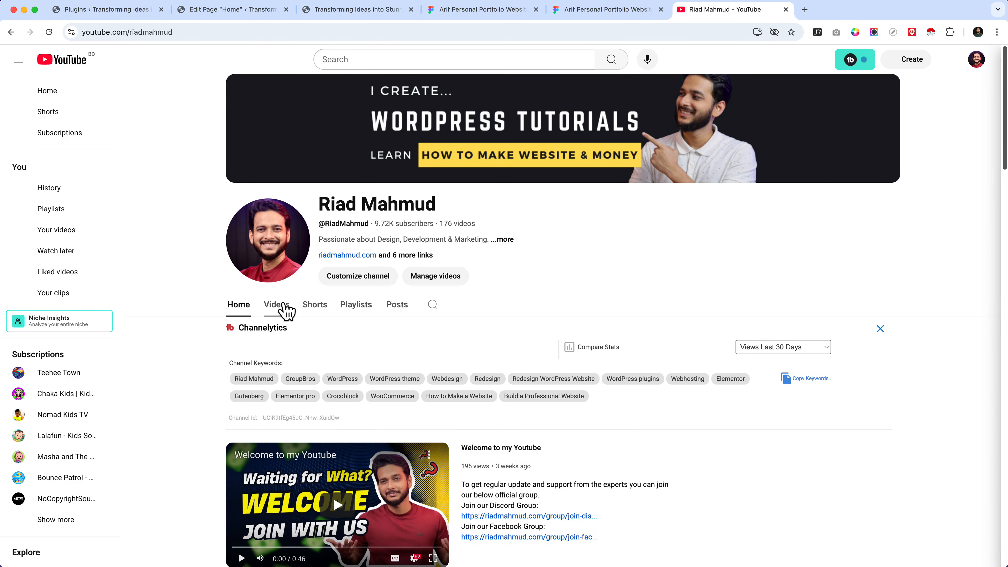
click(284, 310)
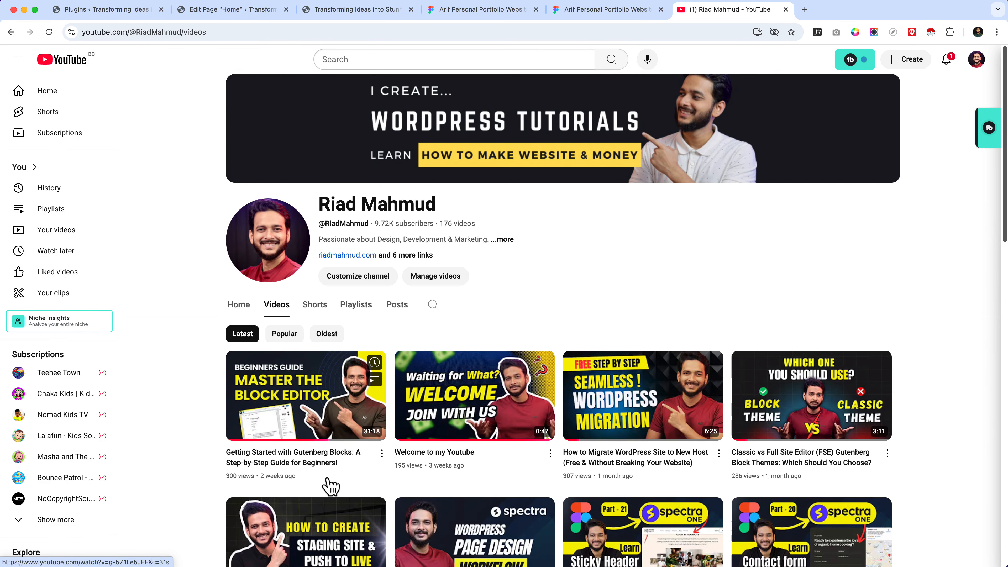
Step: Open the video "Getting Started with Gutenberg Blocks: A Step-by-Step Guide for Beginners!", copy its URL and pause playback
click(326, 464)
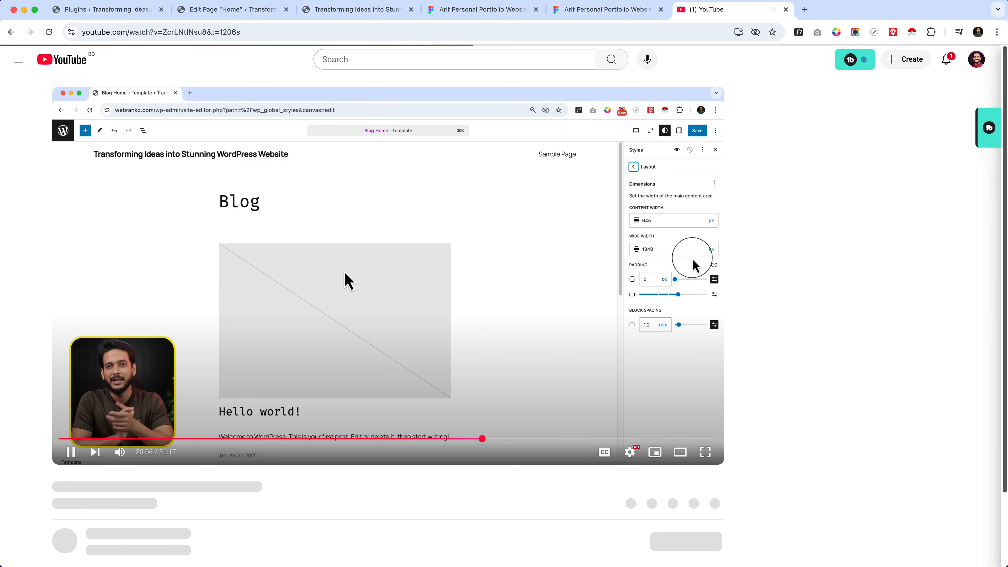
right_click(319, 262)
click(353, 291)
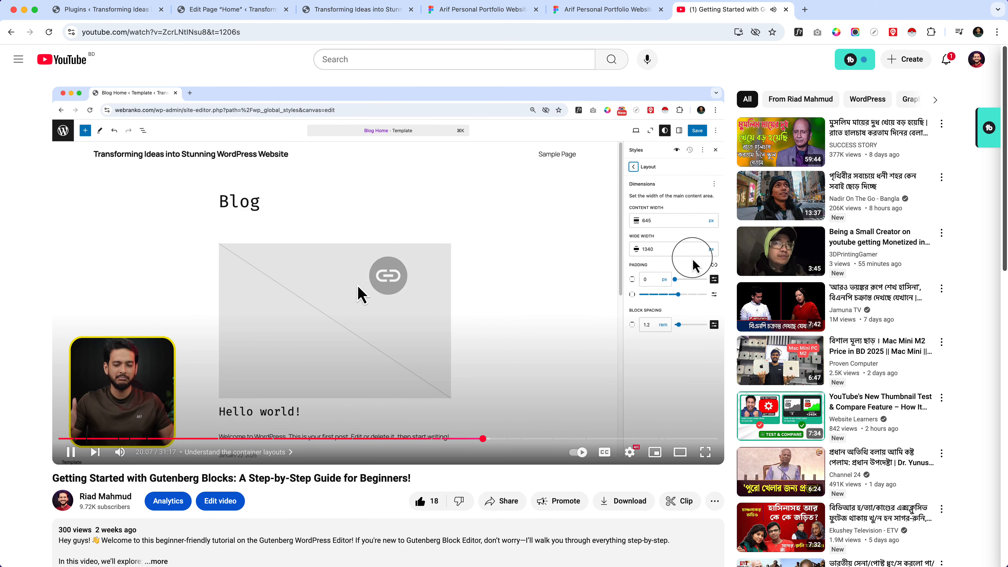
click(353, 291)
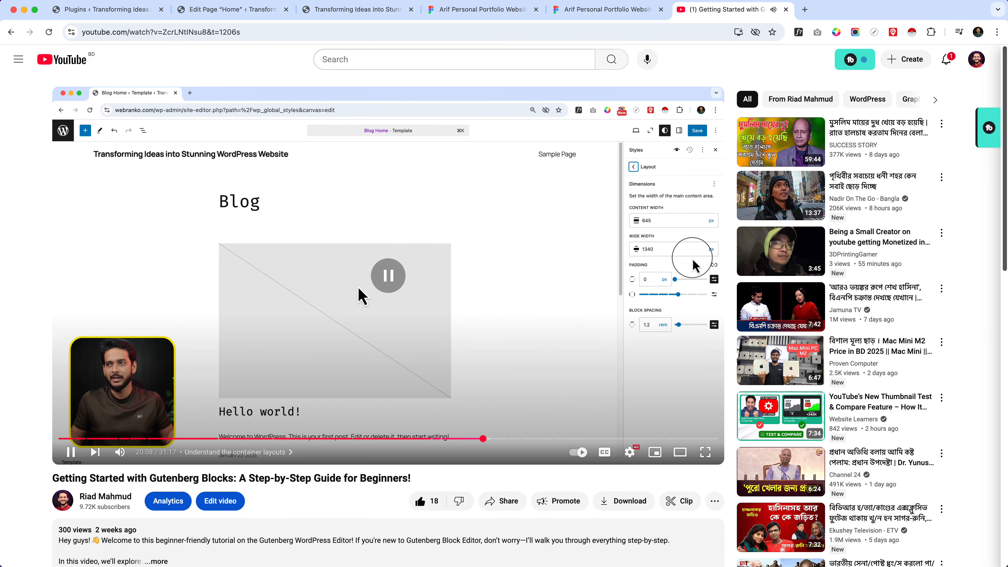
Step: Return to the Home page editor and add the video to the Presto YouTube block using the copied URL
click(234, 9)
click(269, 389)
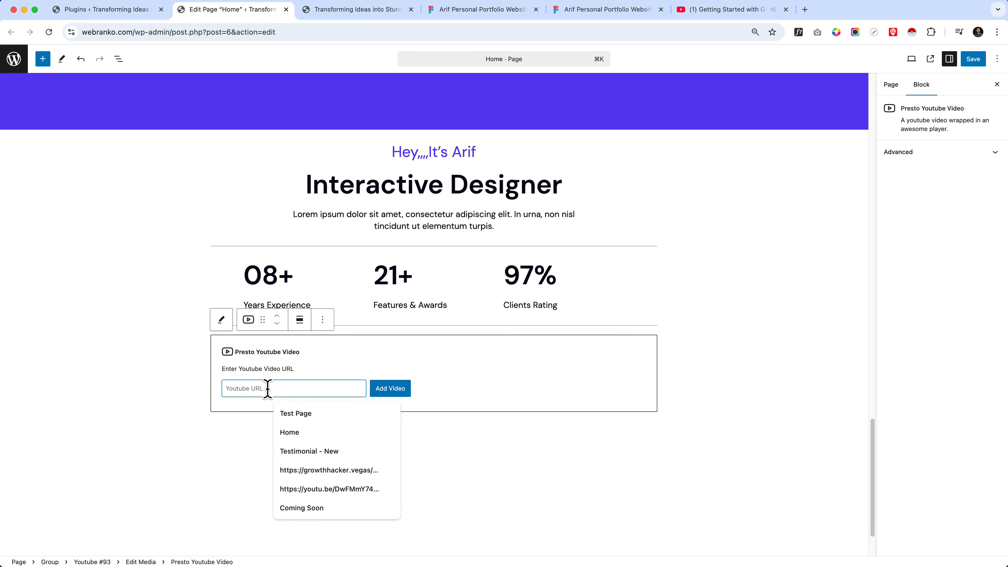
key(super+v)
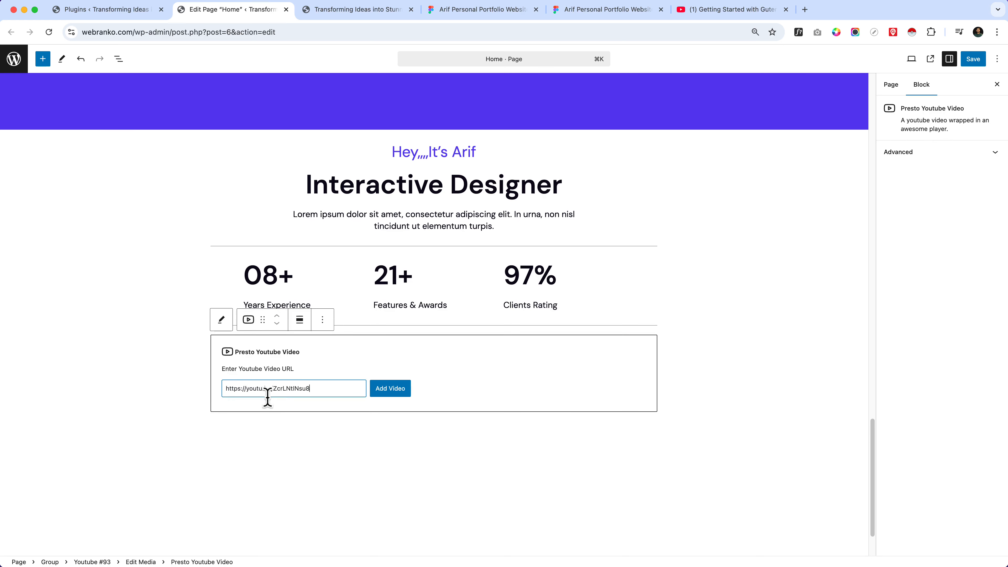
click(387, 391)
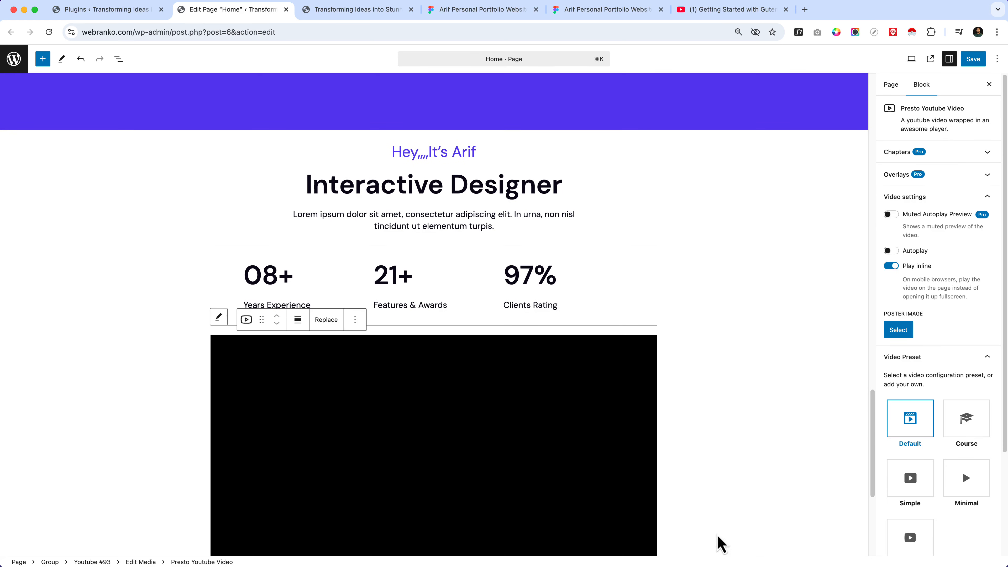
Step: Apply the Minimal preset to the video player and compare the player with the Figma design
scroll(403, 279, down, 2)
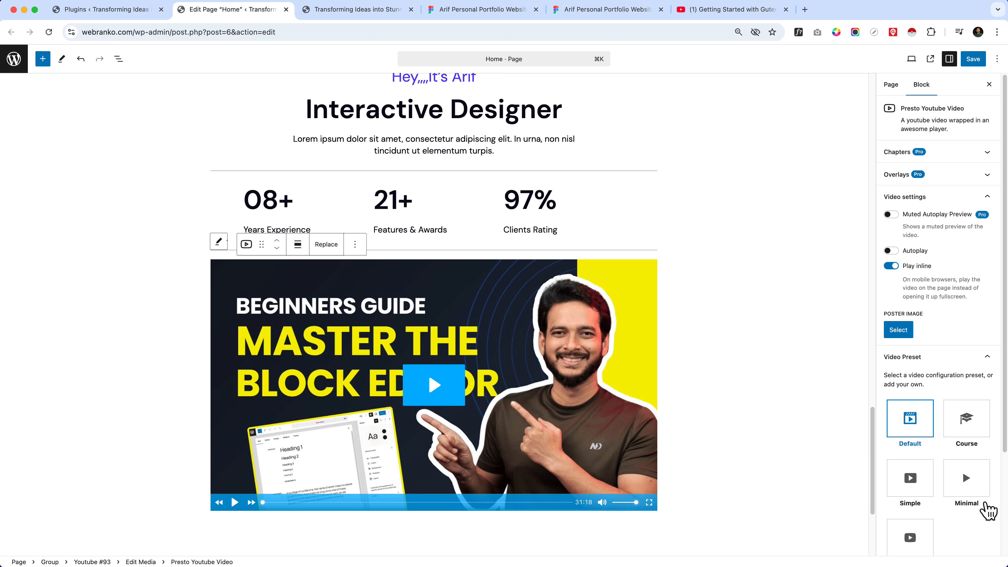
click(967, 494)
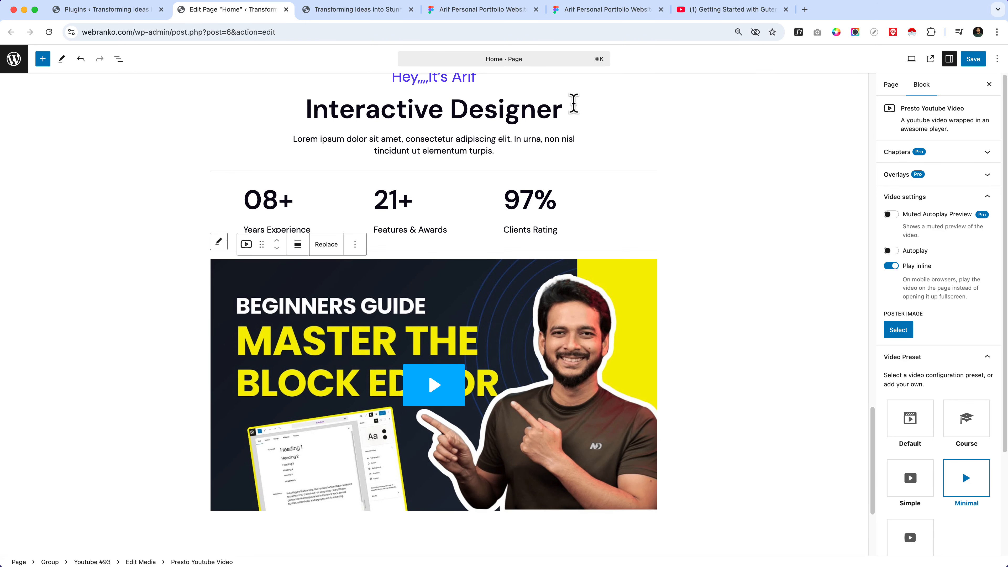
click(483, 9)
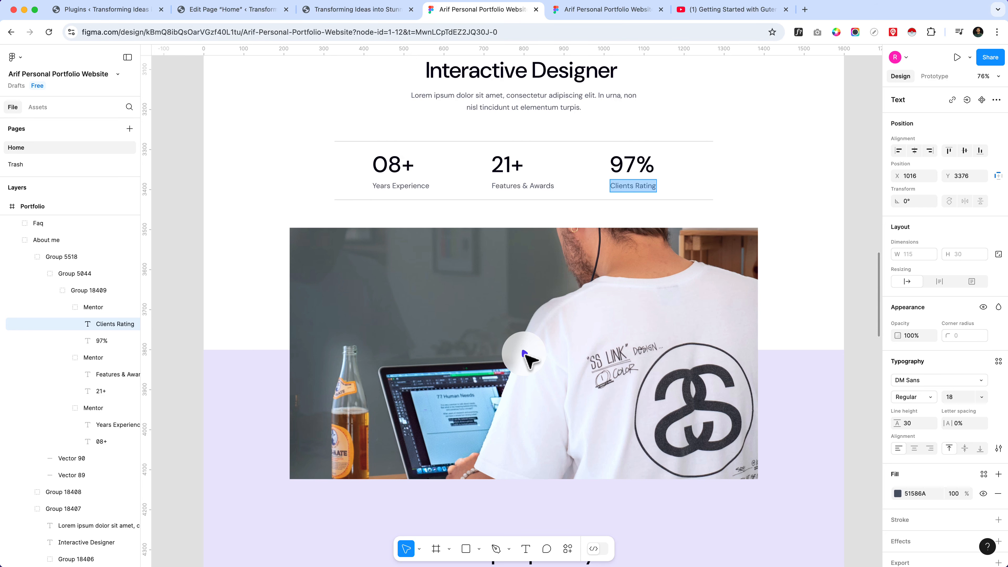
click(233, 9)
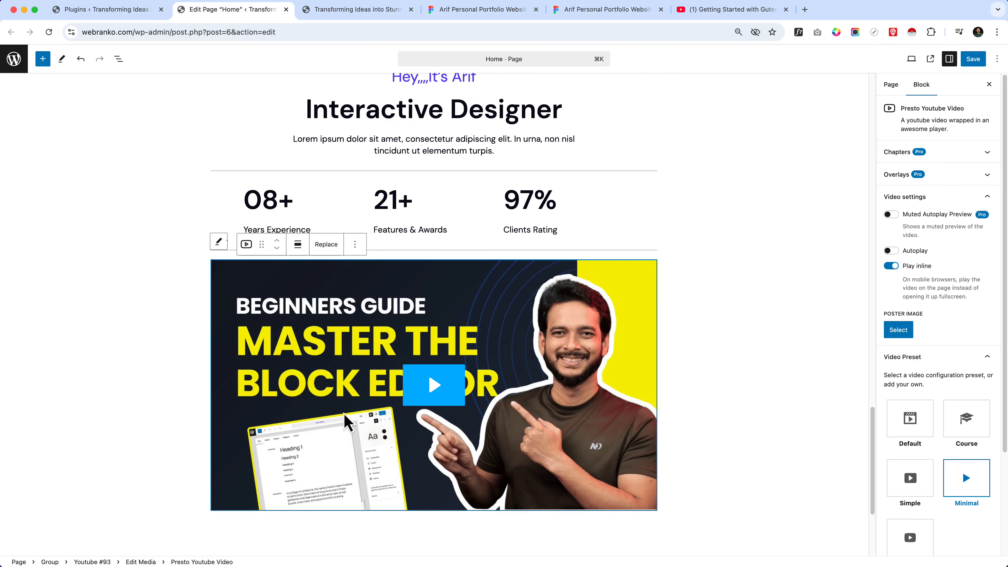
Step: Expand the Global Player Branding settings of the Presto YouTube Video block
scroll(472, 441, down, 5)
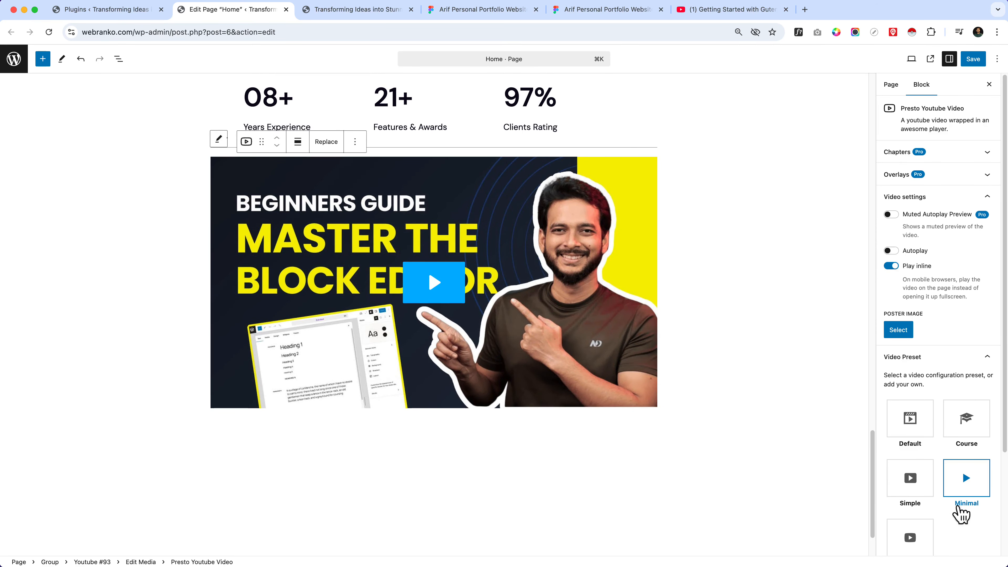
scroll(941, 504, down, 3)
scroll(943, 512, down, 2)
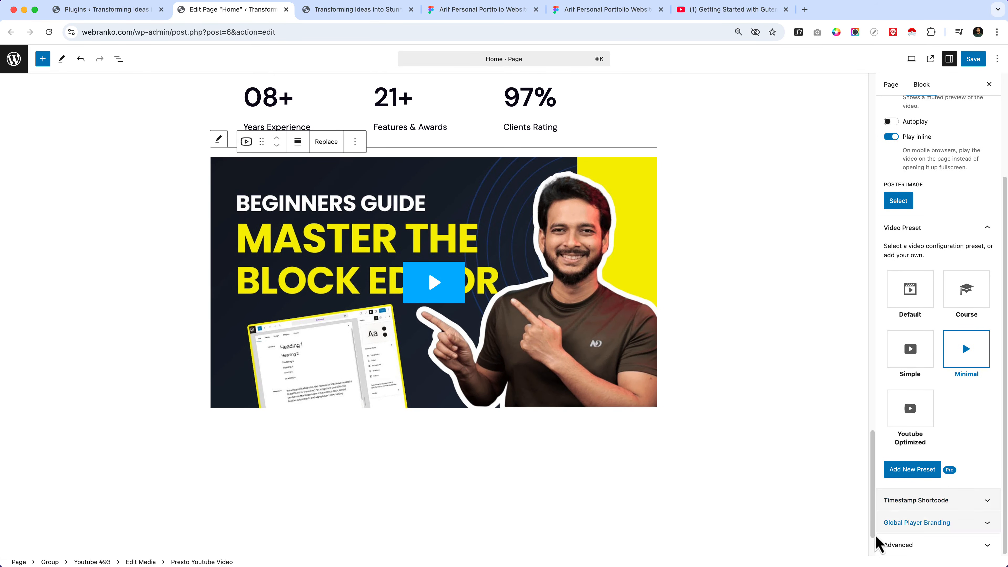
click(922, 533)
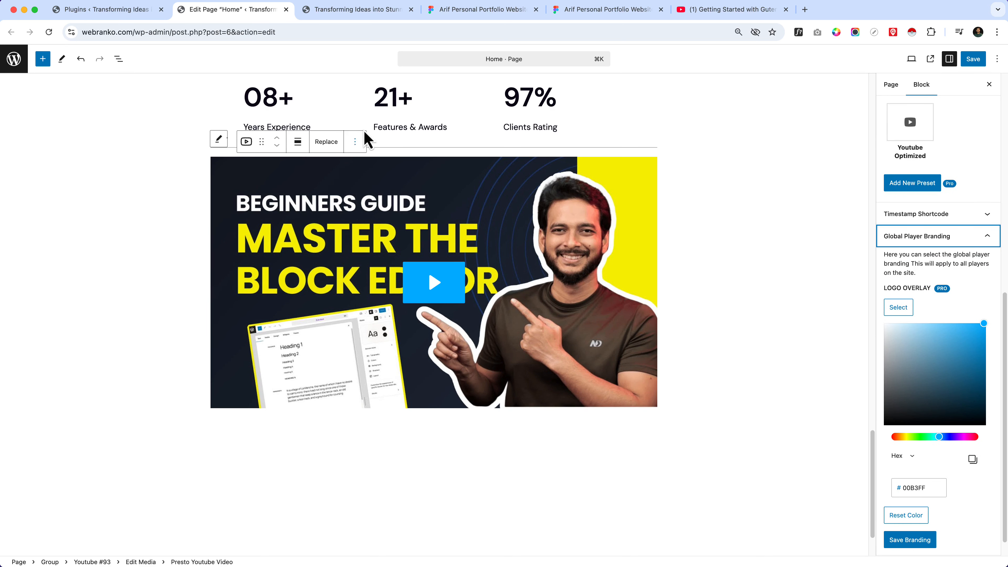
Step: Sample the purple background of the live site's recent projects section, copy its colour code, and return to the Home page editor
click(359, 11)
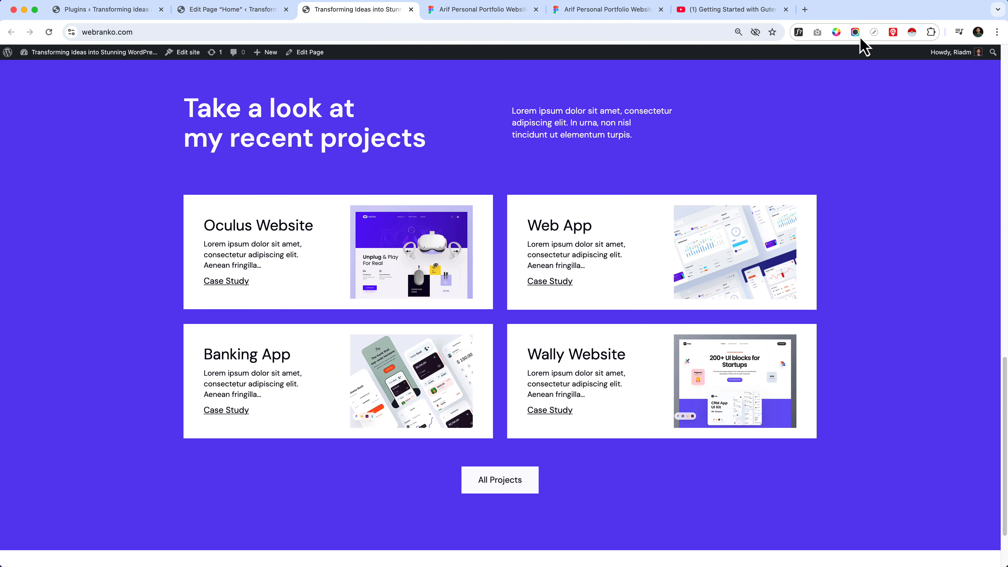
click(836, 31)
click(754, 72)
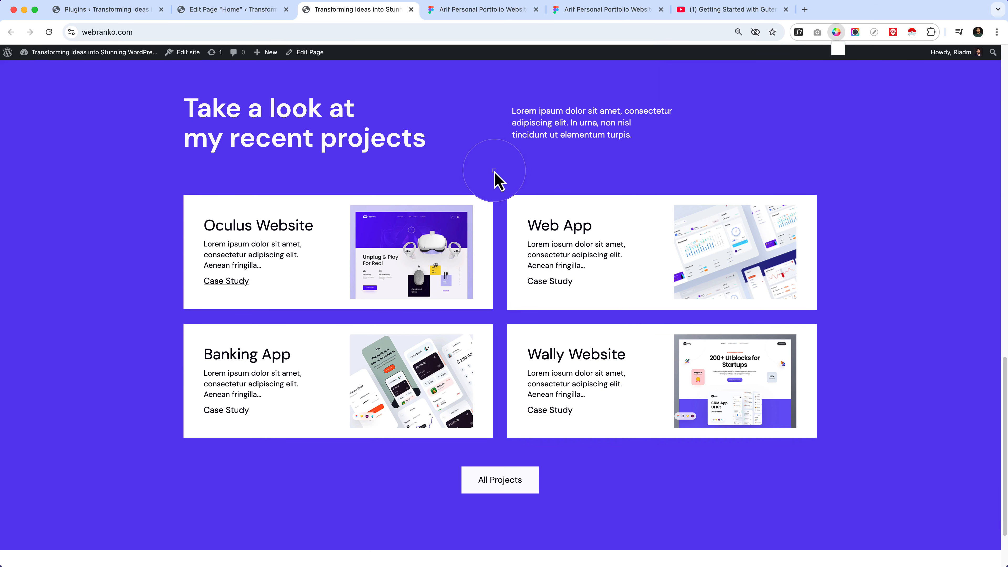
click(493, 164)
click(768, 127)
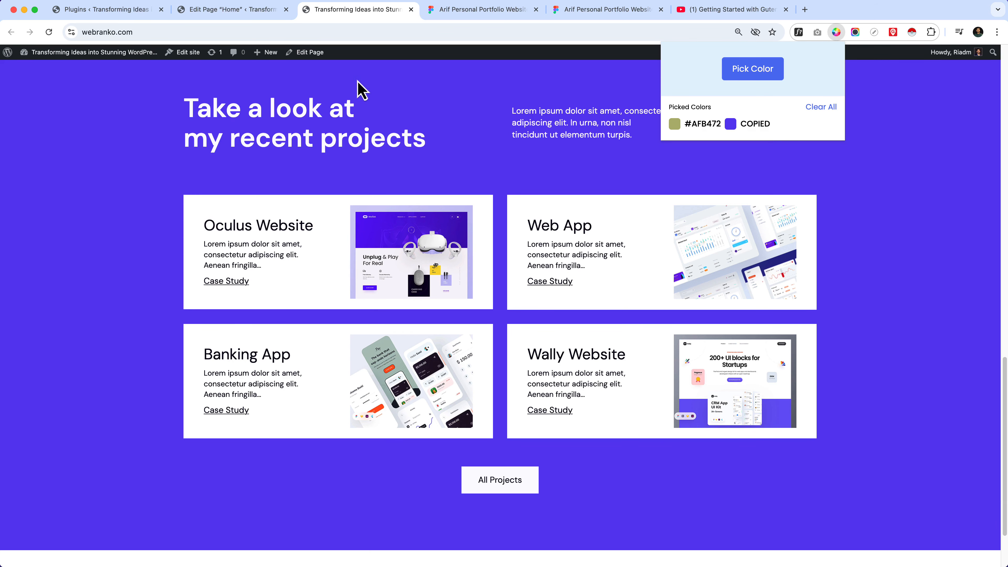
click(260, 16)
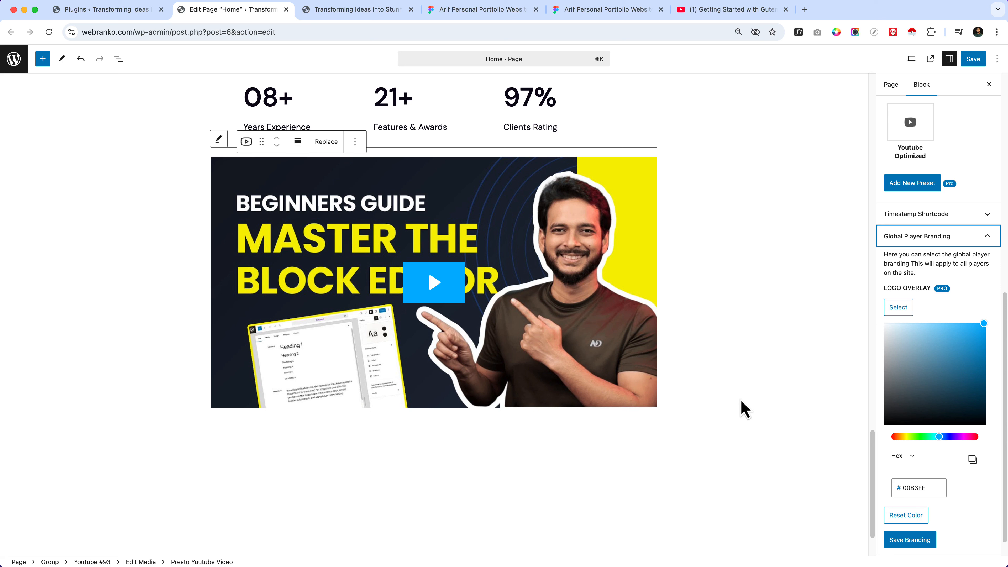
Step: Set the global player branding colour to 5D3BEE and save the branding
double_click(920, 488)
key(super+v)
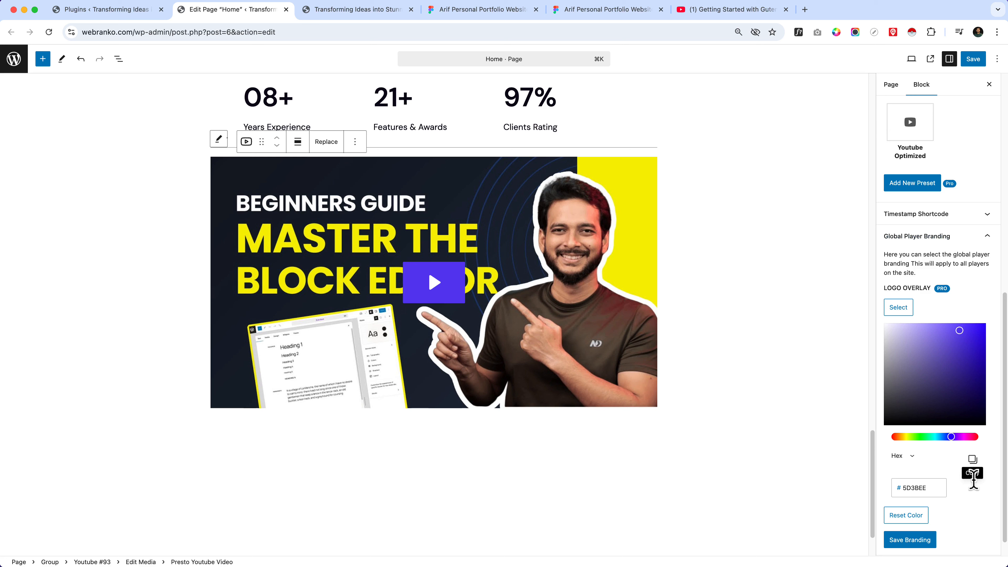
scroll(968, 513, down, 1)
scroll(968, 512, down, 1)
click(915, 520)
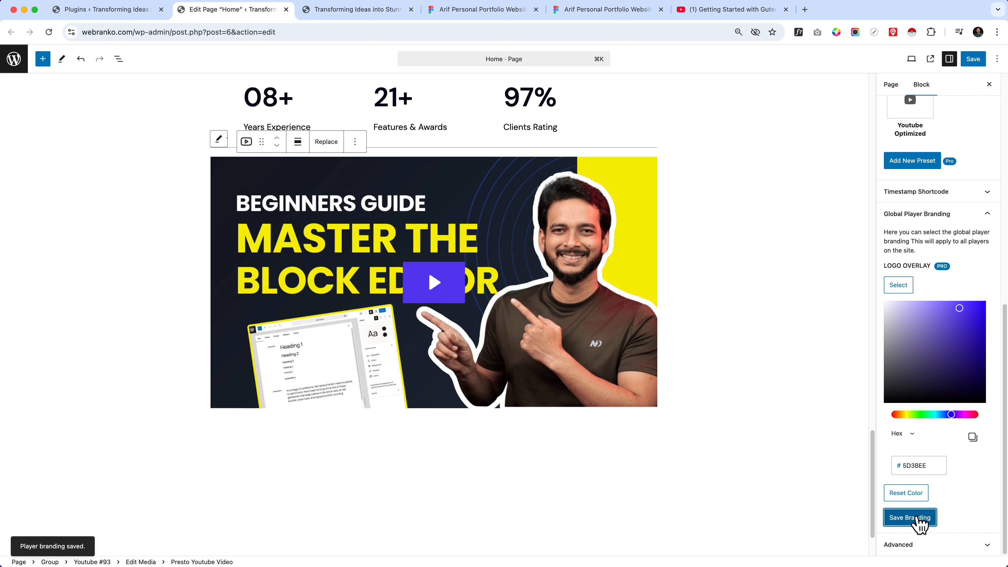
Step: Try the Youtube Optimized preset on the video player and switch back to the Minimal preset
scroll(972, 436, up, 10)
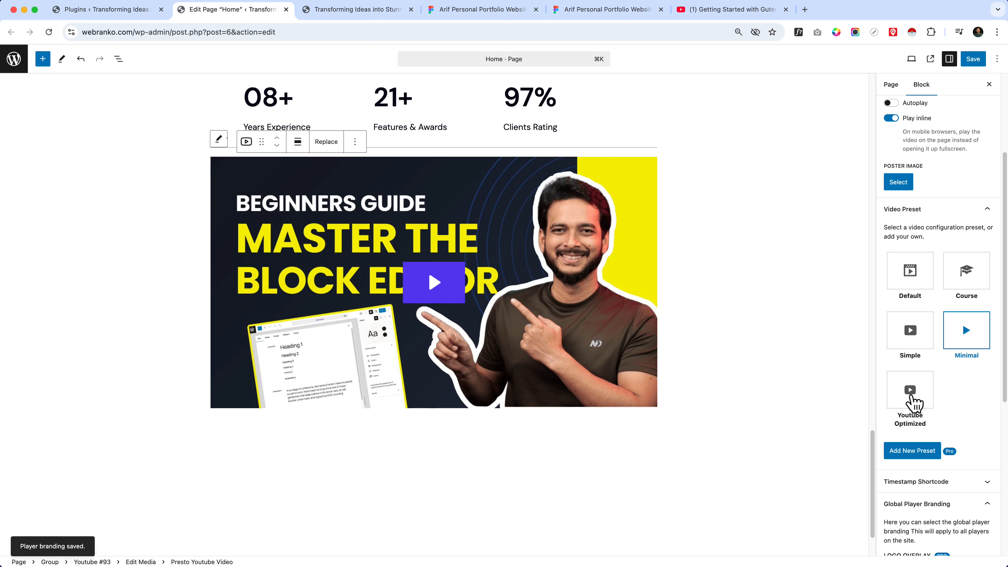
click(925, 398)
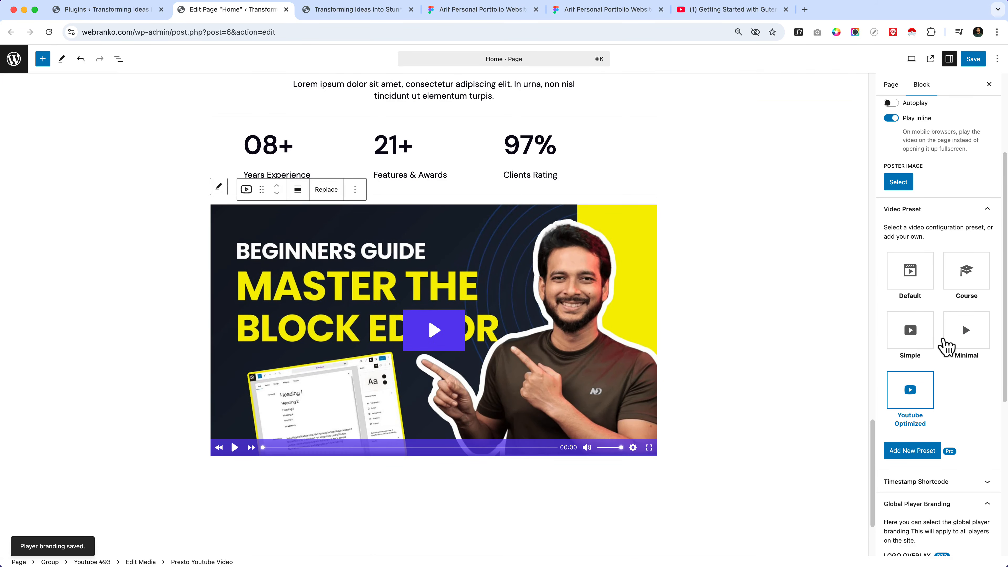
click(980, 345)
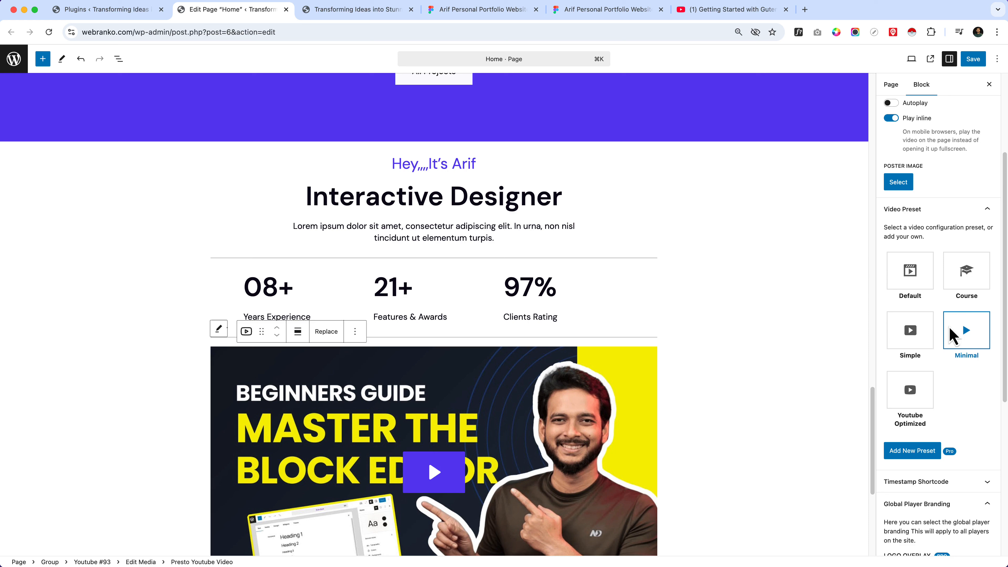
scroll(536, 357, down, 3)
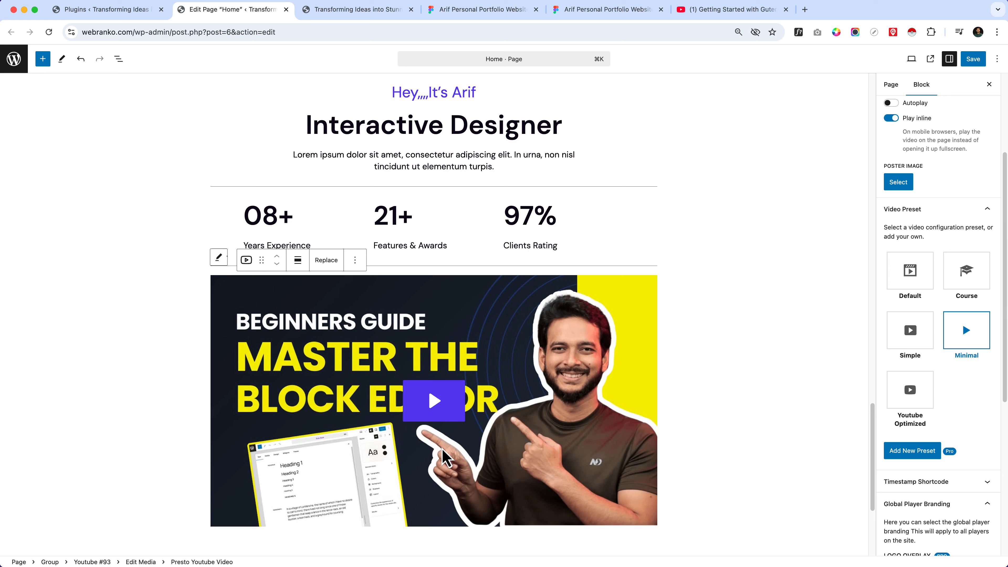
Step: Review the Presto Youtube Video block's settings, expanding the Chapters, Overlays and Advanced sections
scroll(973, 452, down, 4)
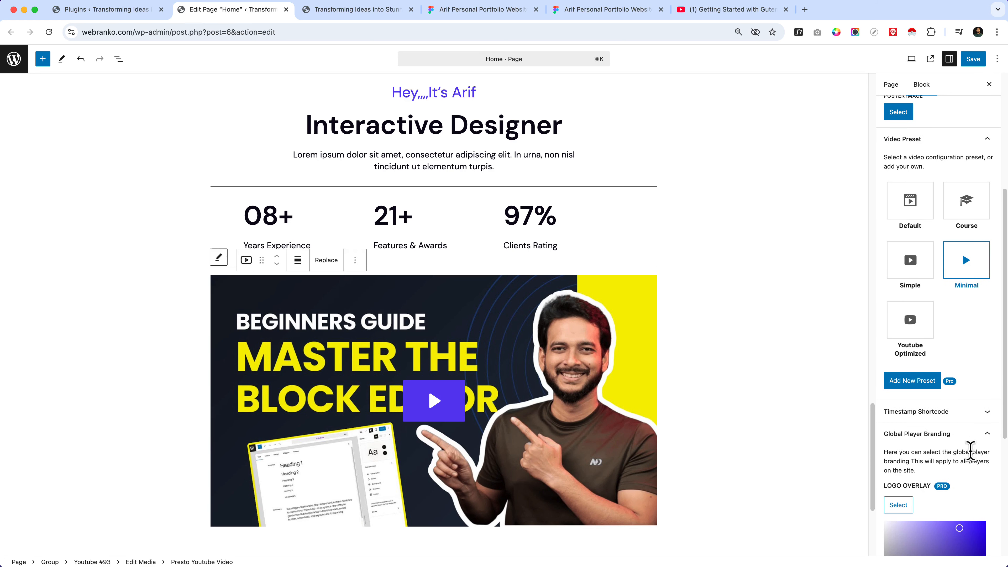
scroll(956, 489, down, 10)
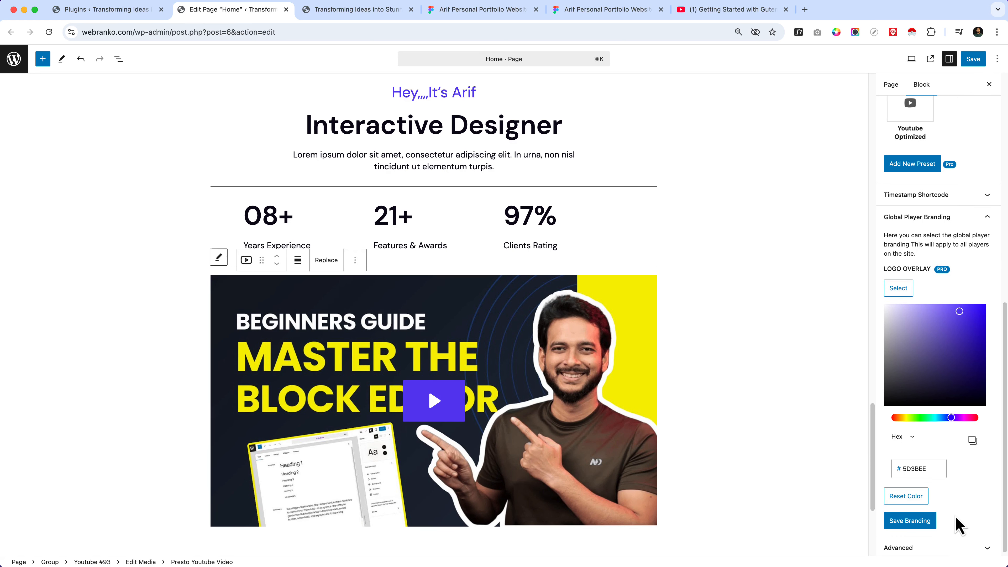
scroll(957, 532, up, 20)
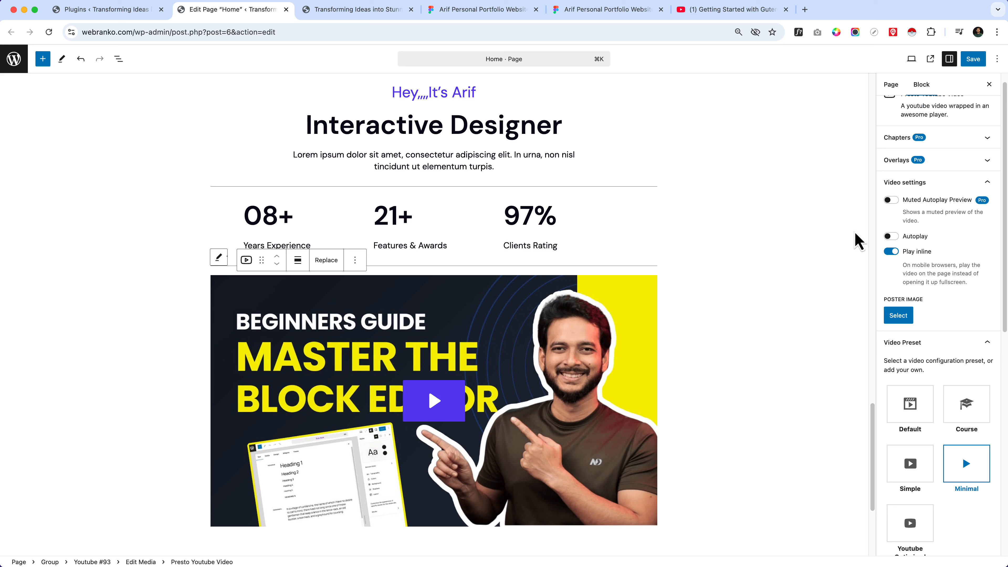
click(968, 153)
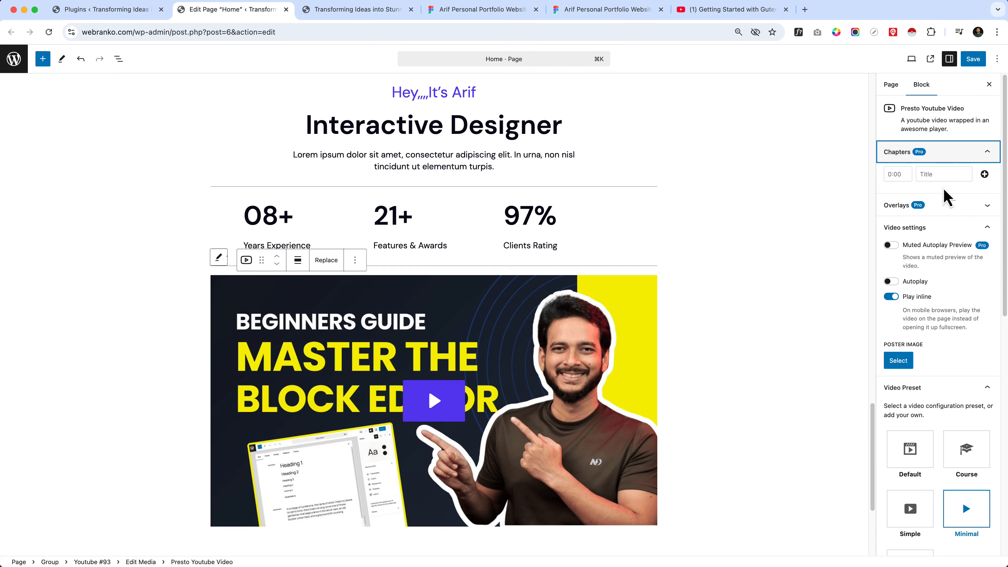
click(959, 204)
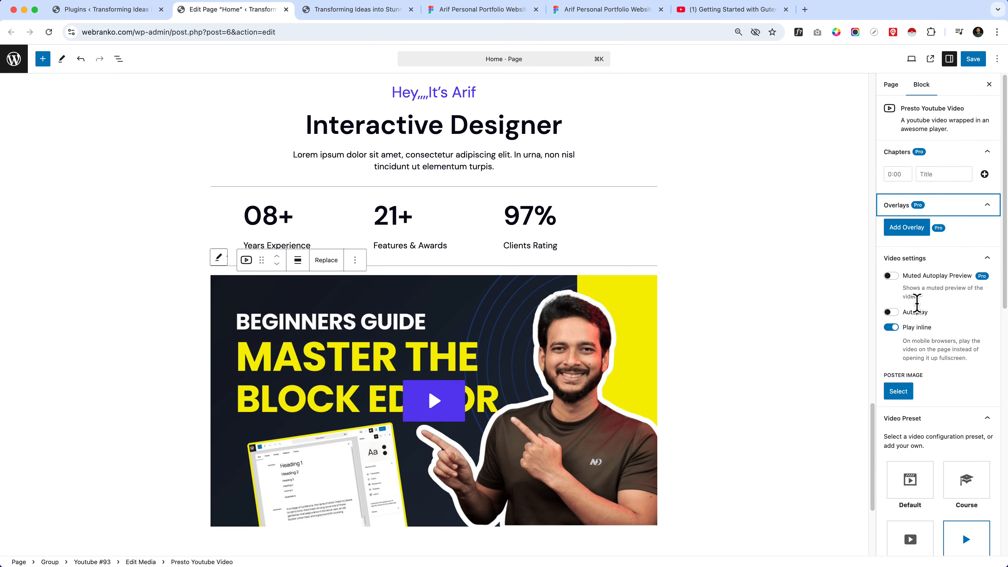
scroll(934, 318, down, 5)
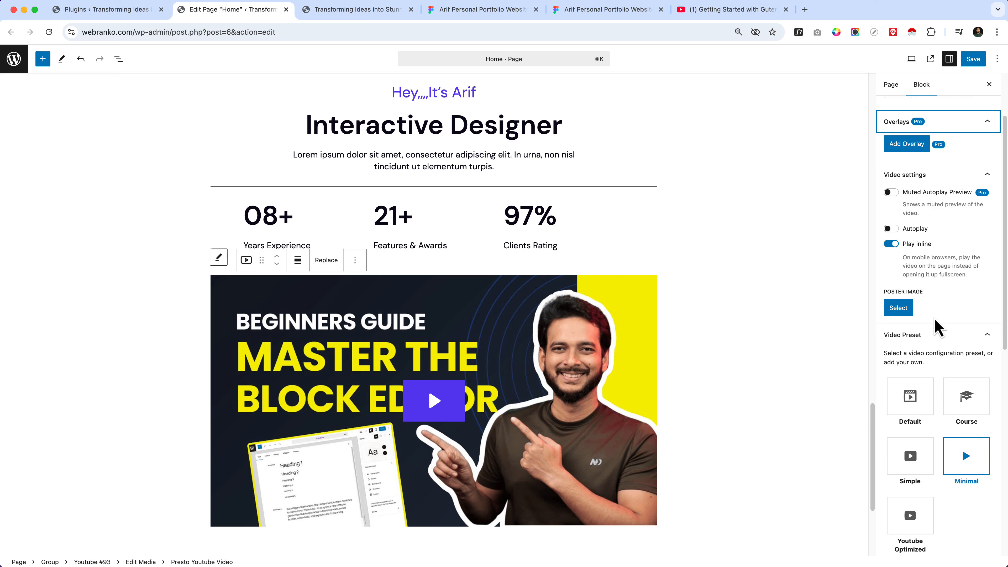
scroll(936, 369, down, 3)
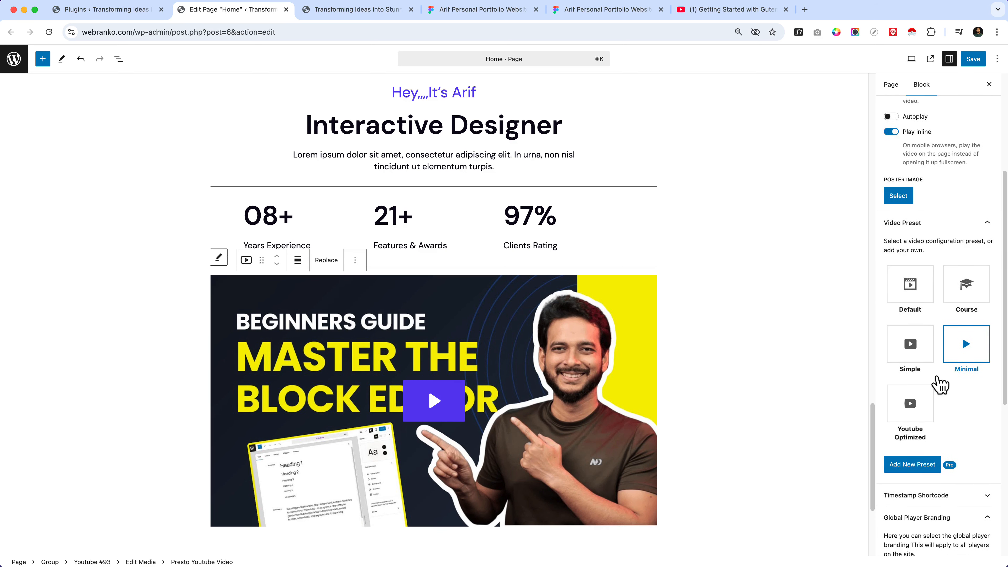
scroll(947, 375, down, 3)
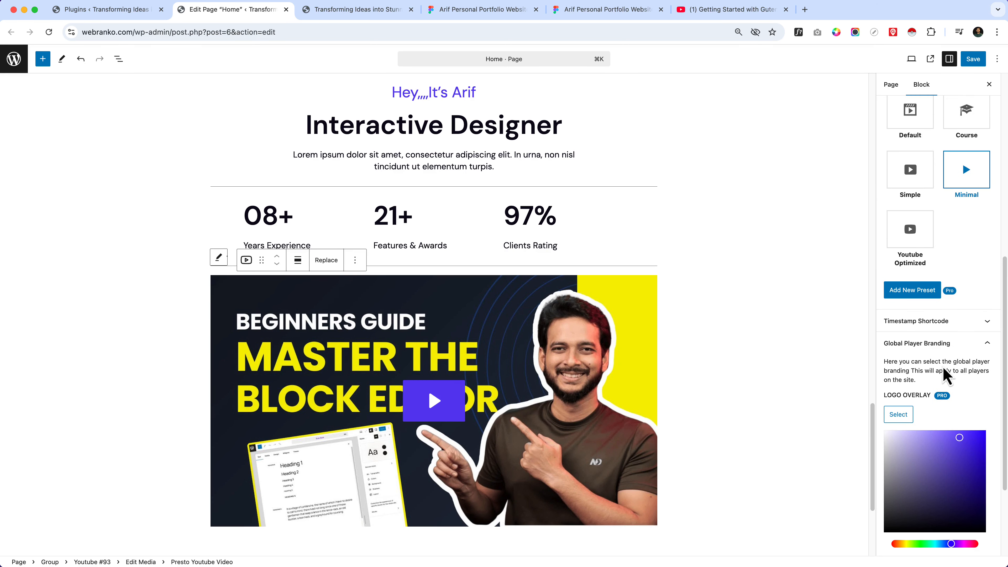
scroll(929, 516, down, 4)
click(944, 553)
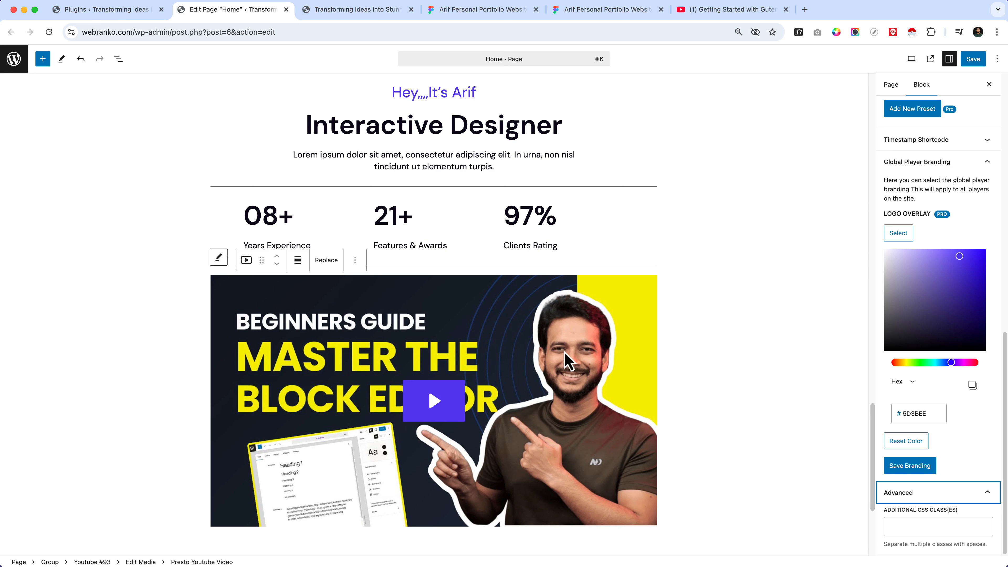
Step: Select the Presto video on the canvas and show the page's block structure in List View
scroll(441, 368, down, 2)
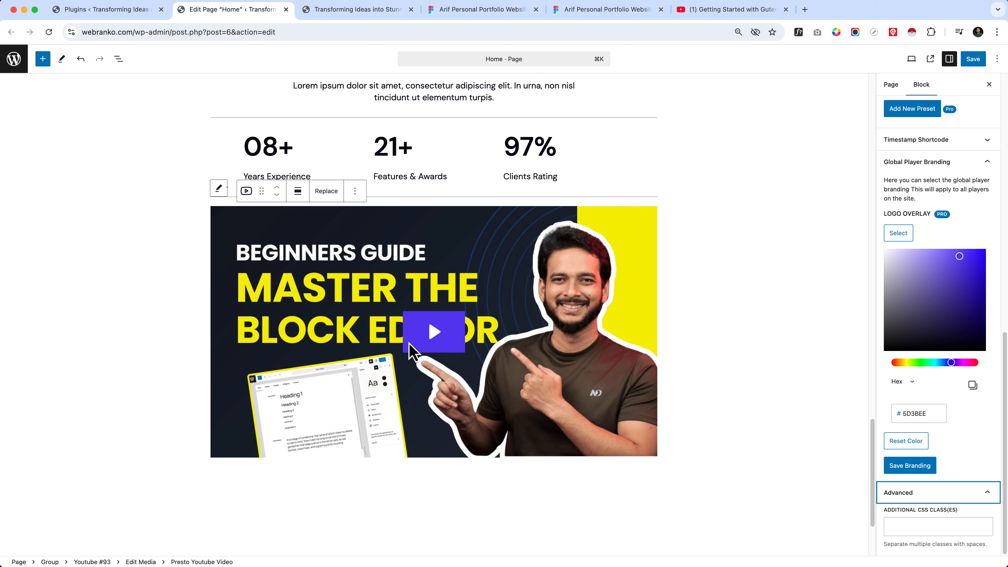
click(234, 283)
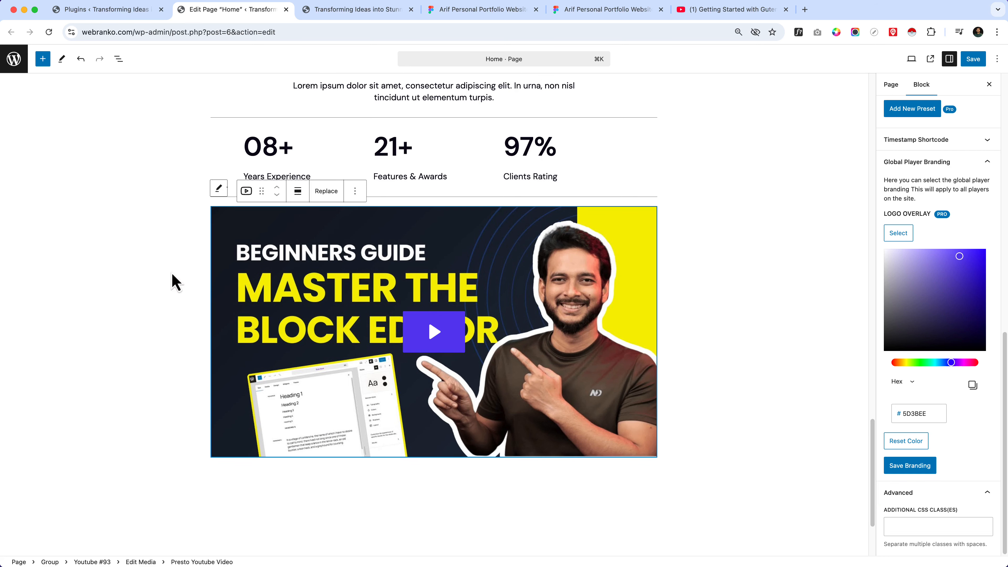
click(118, 59)
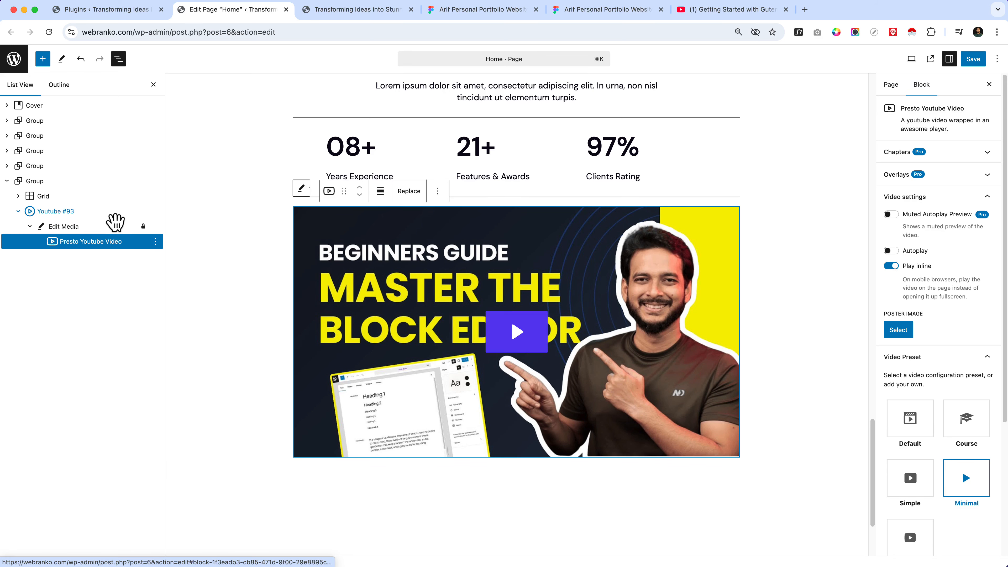
Step: Add a YouTube Embed block below the Presto video and embed the same video from its URL
click(504, 493)
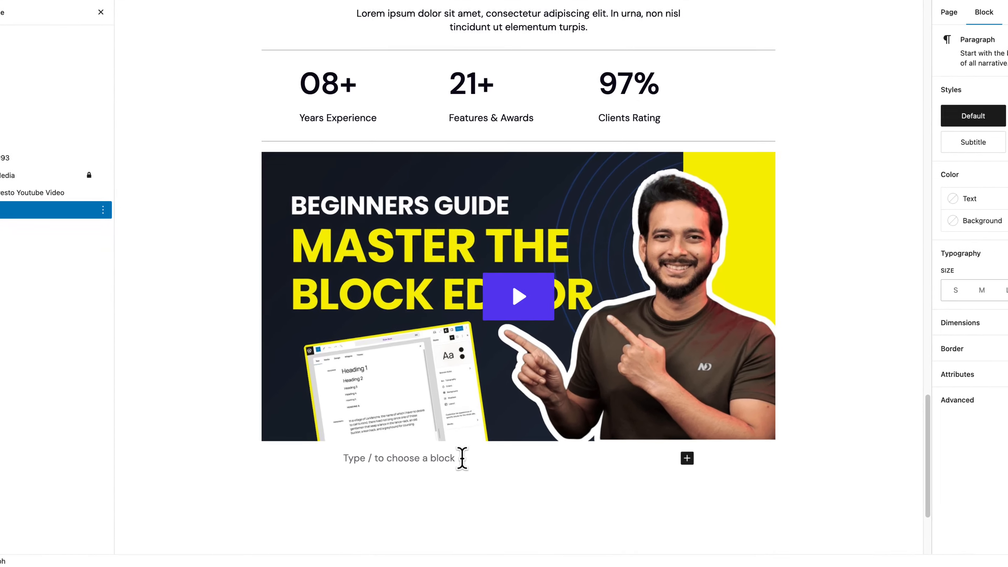
text(/v)
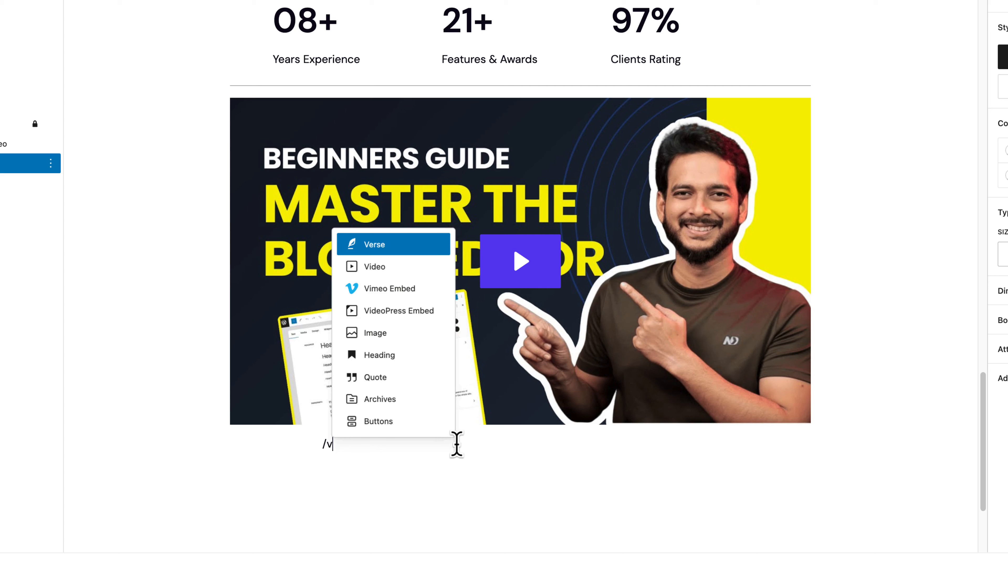
text(ideo)
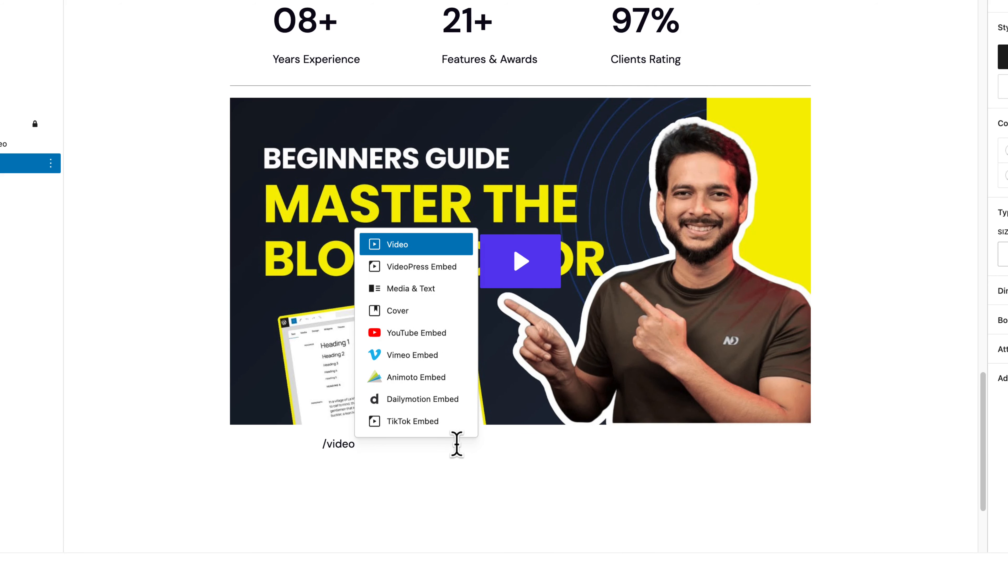
click(415, 333)
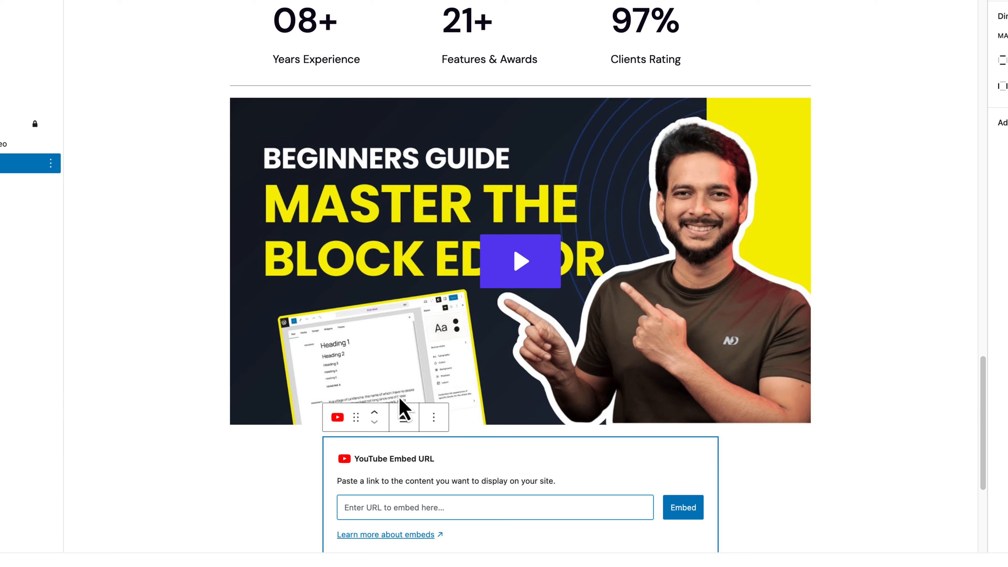
right_click(354, 507)
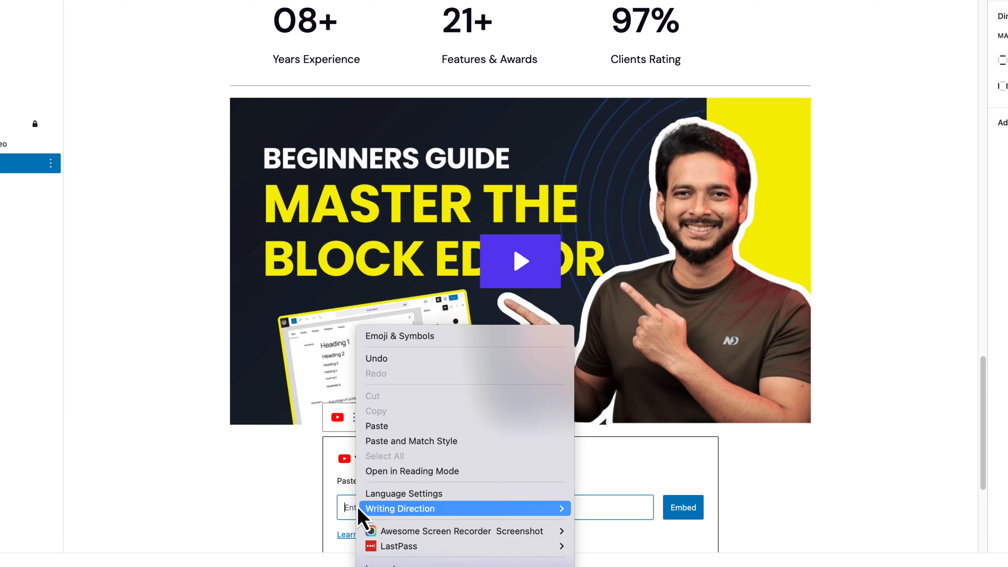
click(422, 441)
click(694, 511)
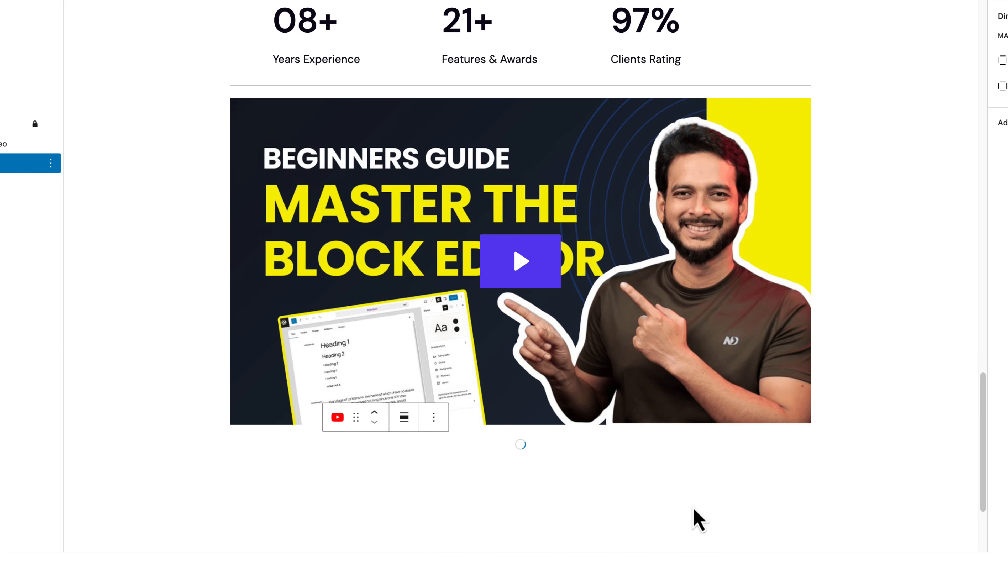
Step: Compare the standard YouTube embed with the Presto player and select the Presto Youtube Video block
scroll(480, 316, down, 3)
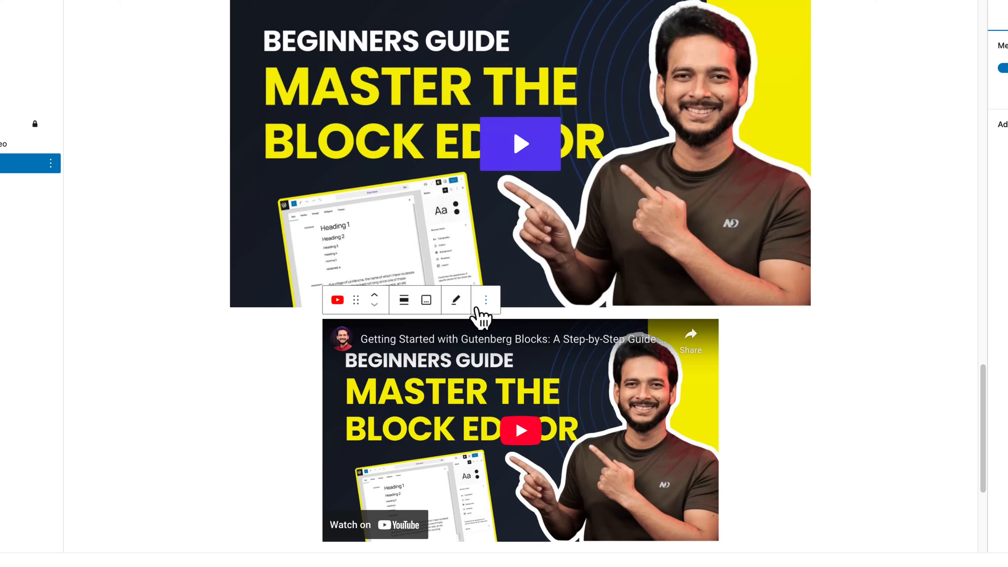
scroll(589, 323, down, 1)
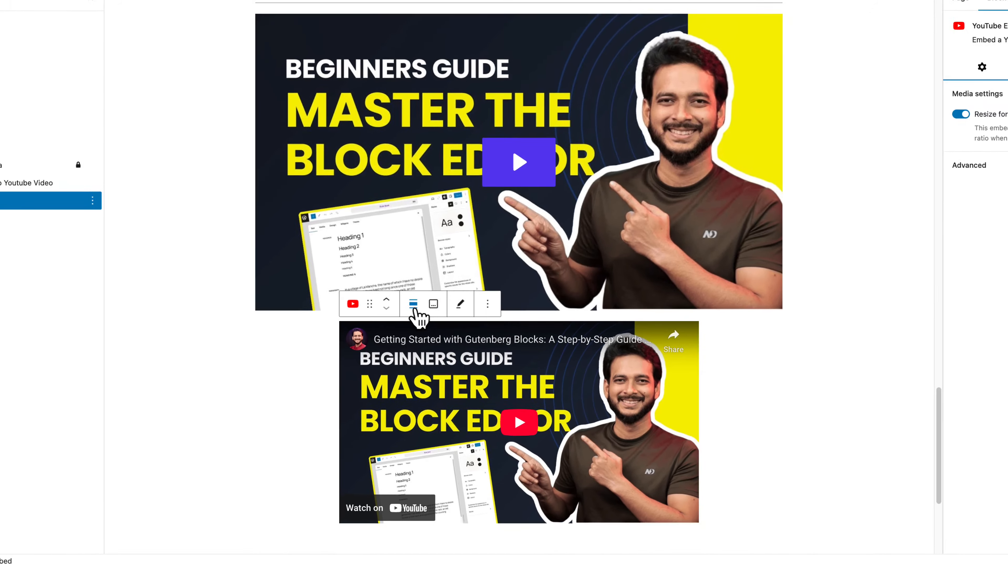
scroll(321, 200, up, 1)
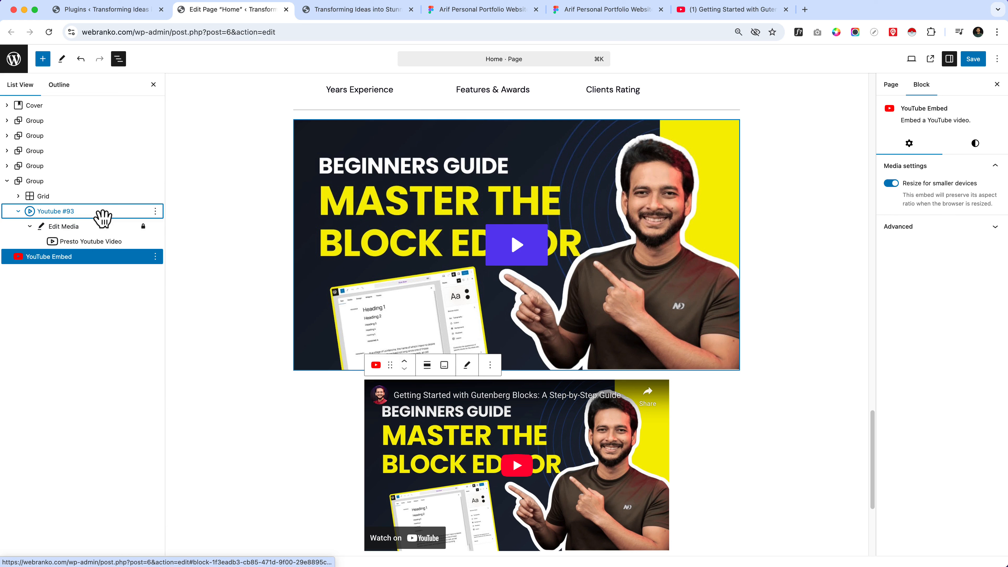
click(91, 241)
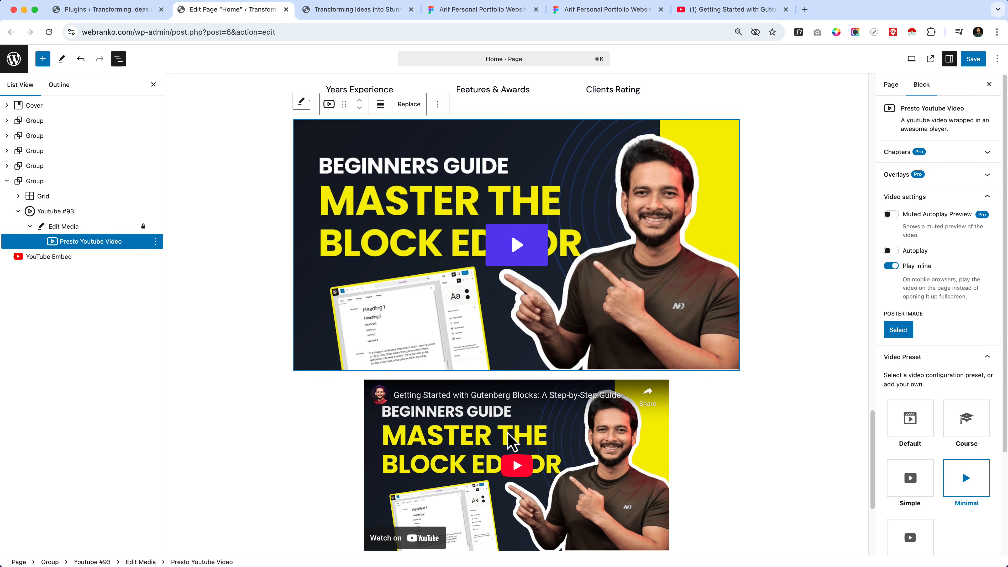
Step: Delete the YouTube Embed block from the page and reselect the Presto Youtube Video block
click(149, 258)
click(155, 257)
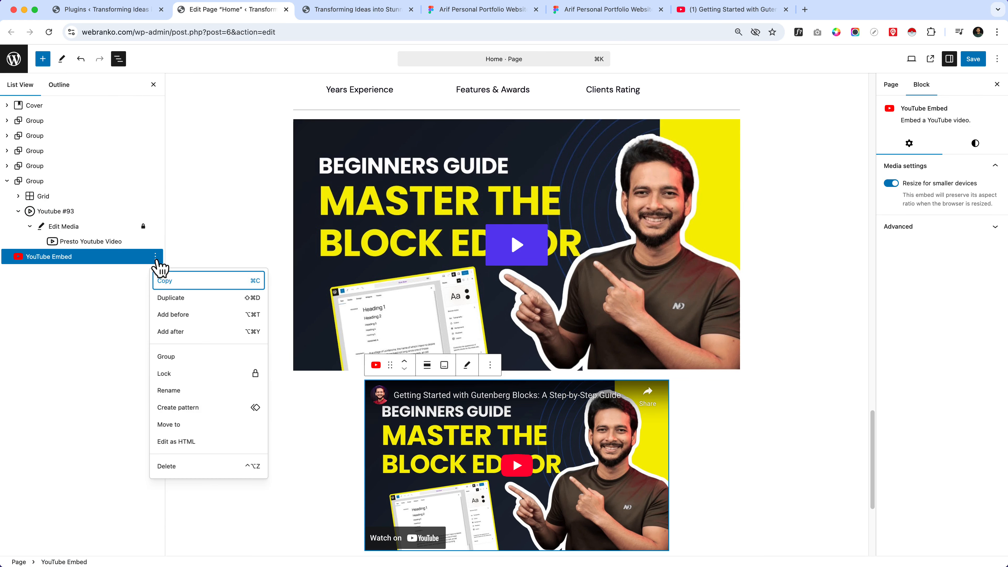
click(187, 469)
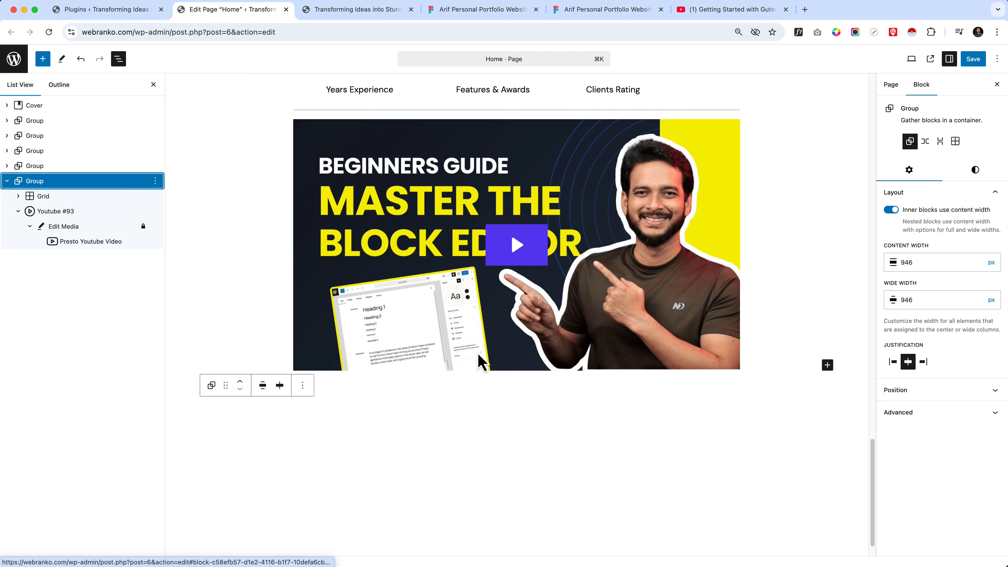
click(90, 241)
Step: Inspect the round play button group on the video image in the Figma design and return to the Home page editor
click(581, 11)
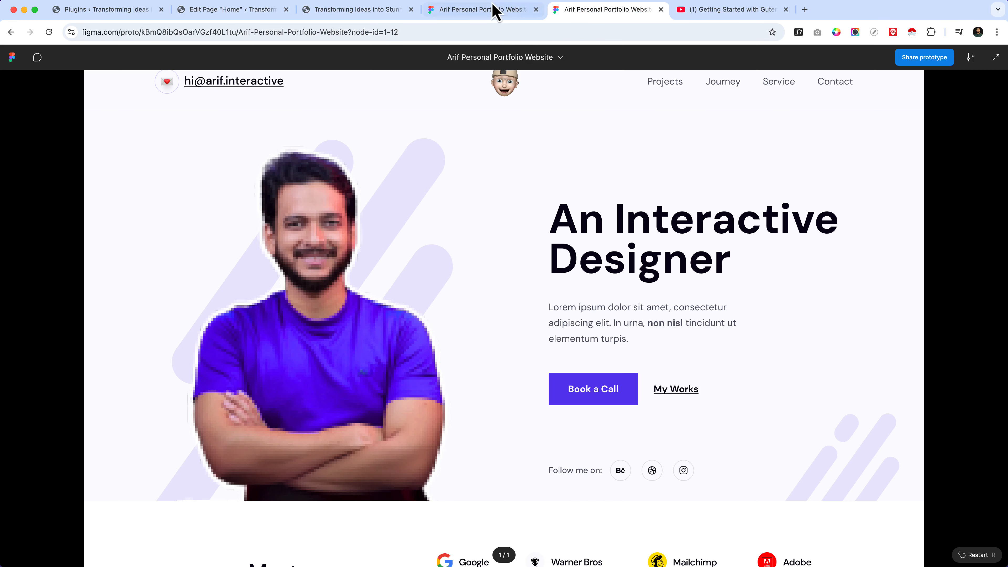
click(467, 12)
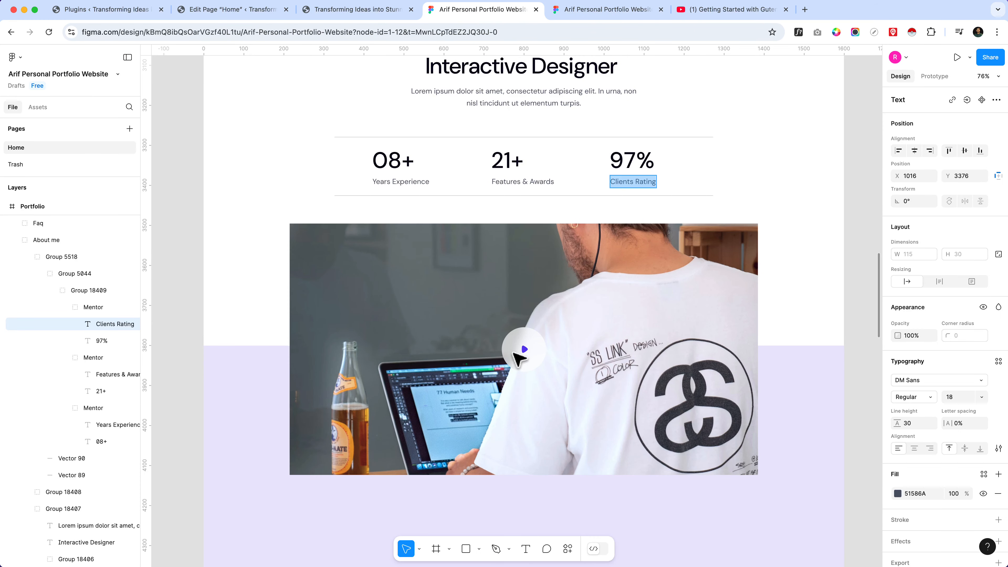
click(531, 349)
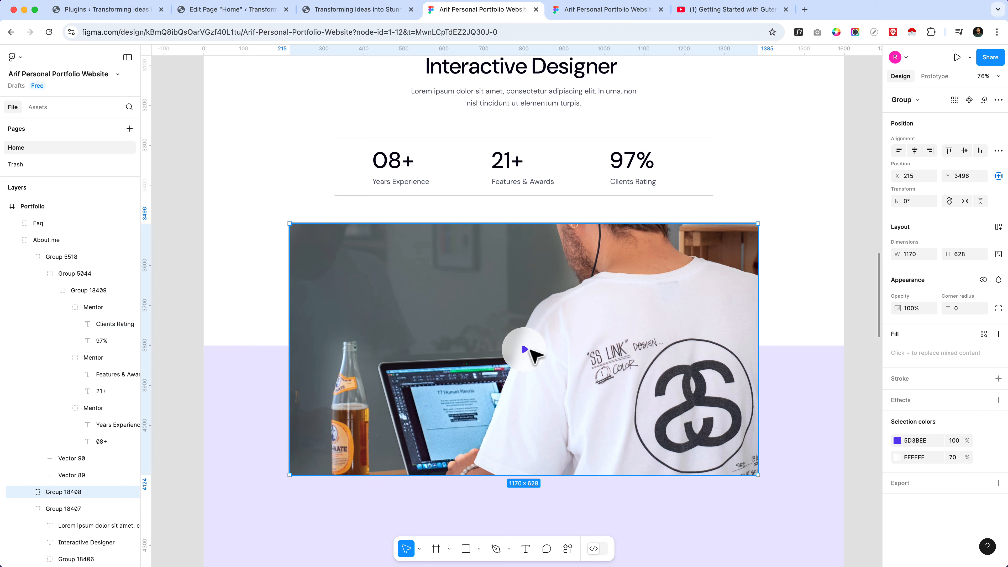
double_click(523, 348)
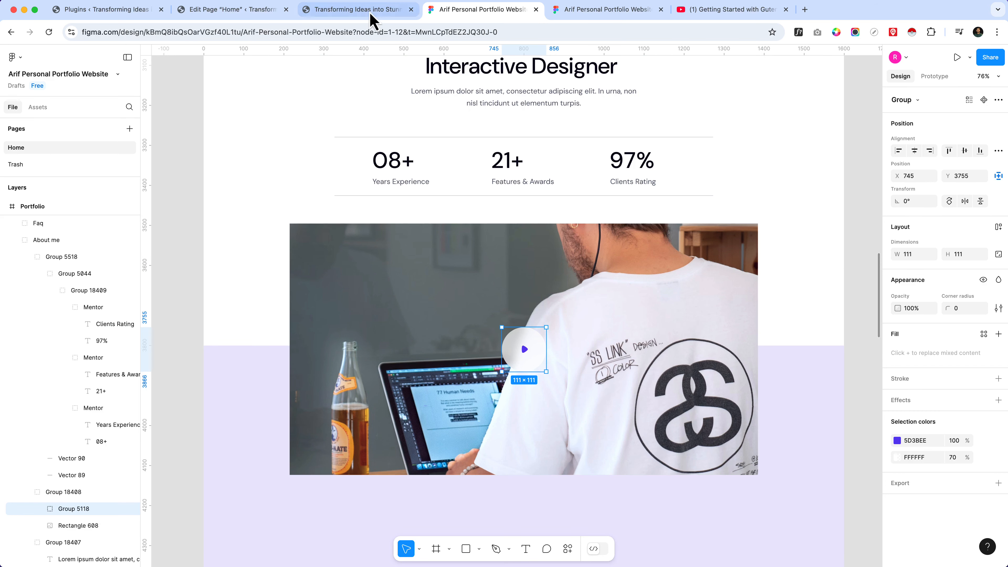
click(256, 11)
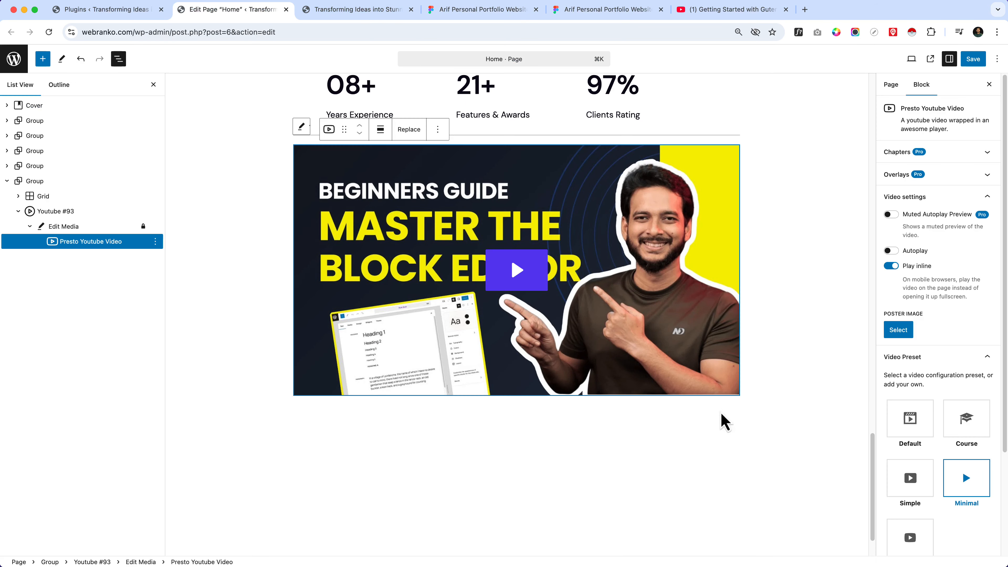
Step: Export the video thumbnail image Rectangle 608 from the Figma design at 1x, as a PNG and as a JPG
click(899, 330)
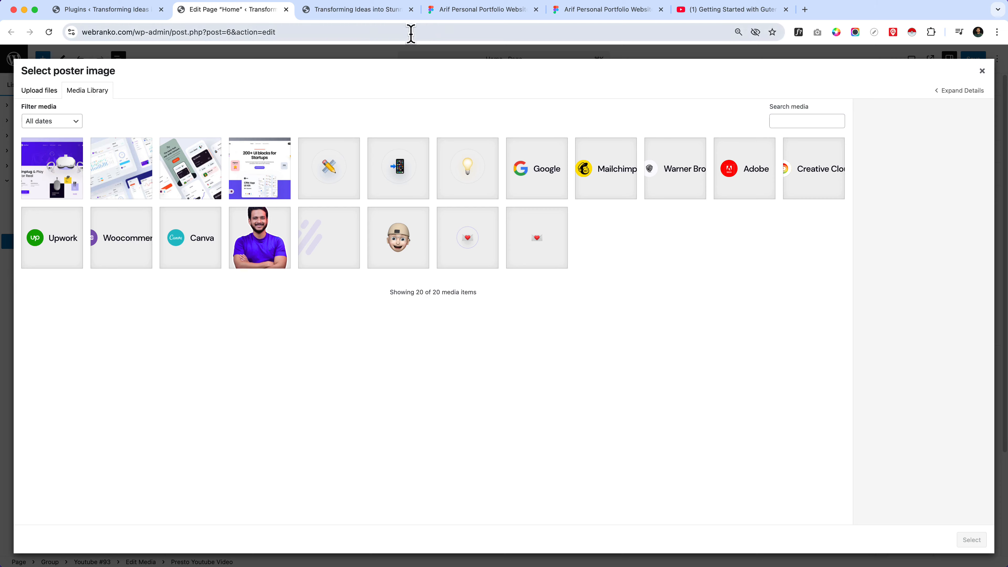
click(465, 10)
click(999, 422)
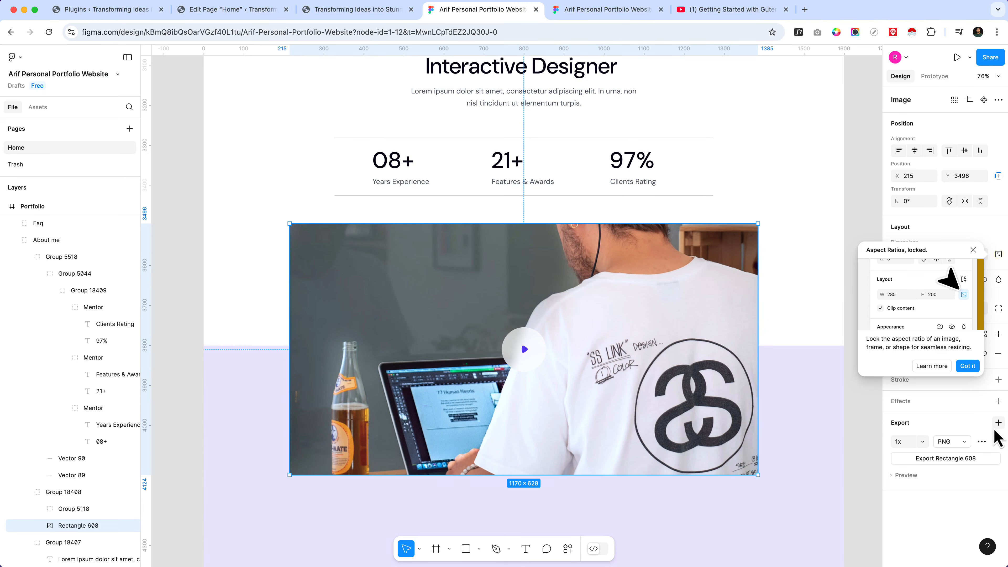
click(908, 476)
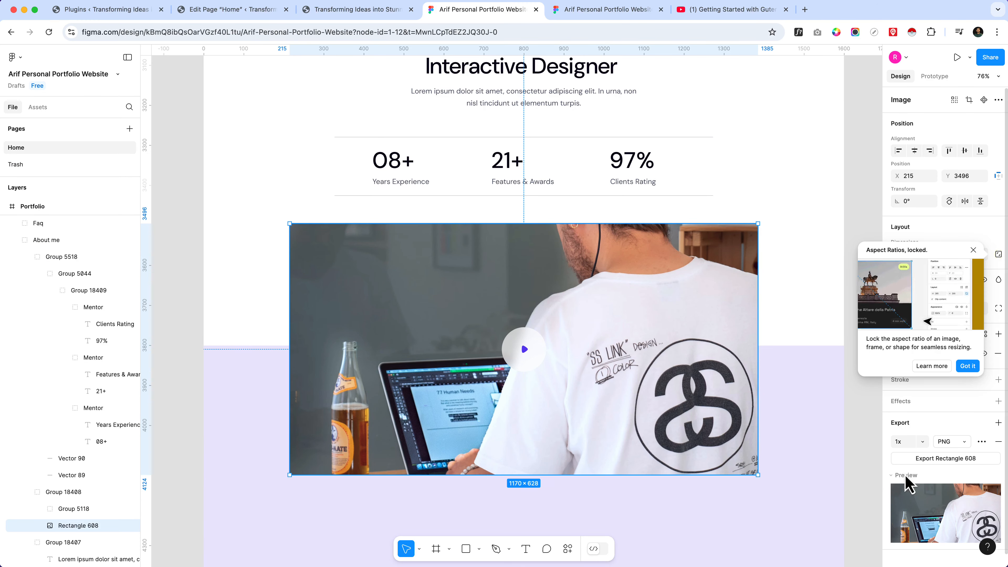
click(953, 459)
click(959, 448)
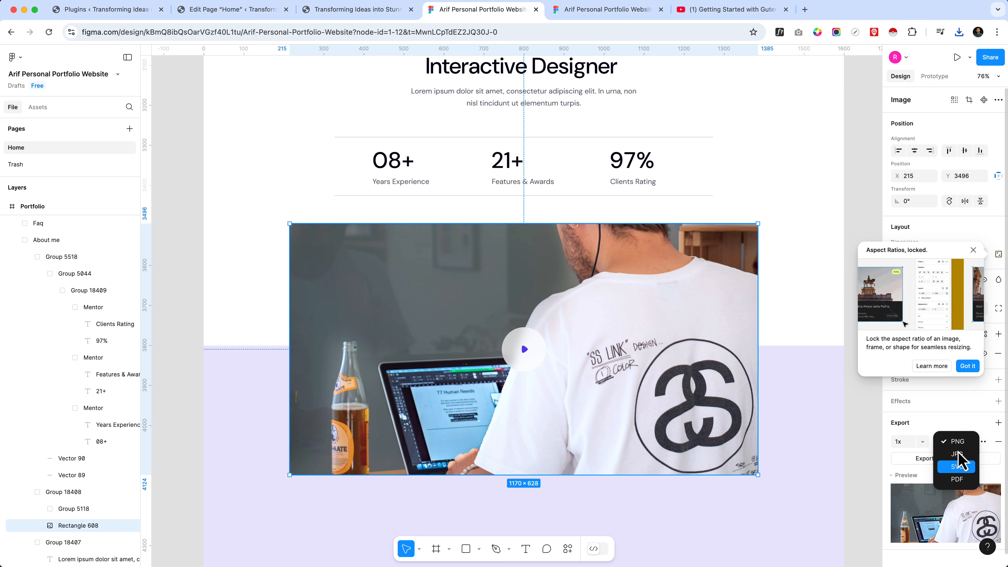
click(954, 460)
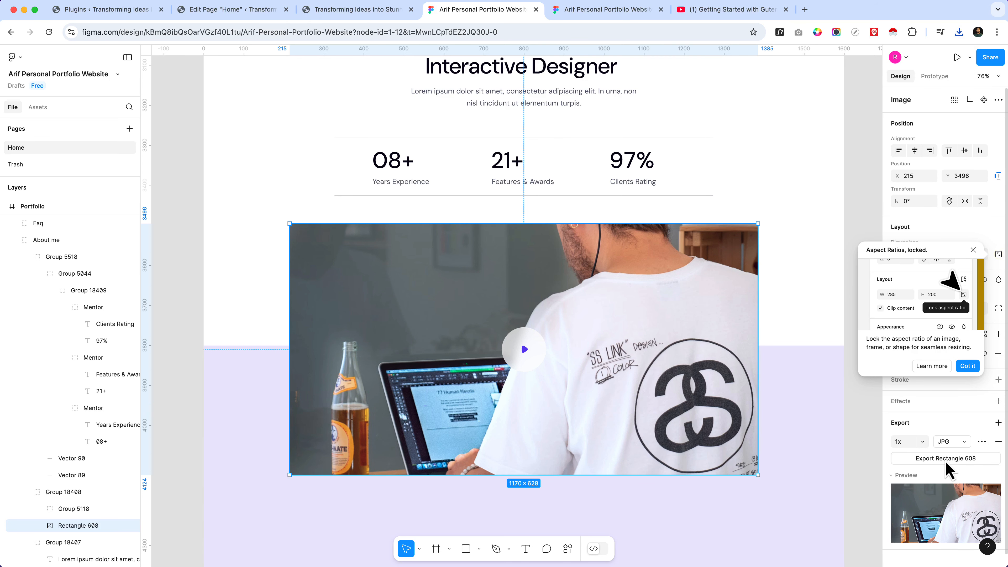
click(936, 461)
click(959, 33)
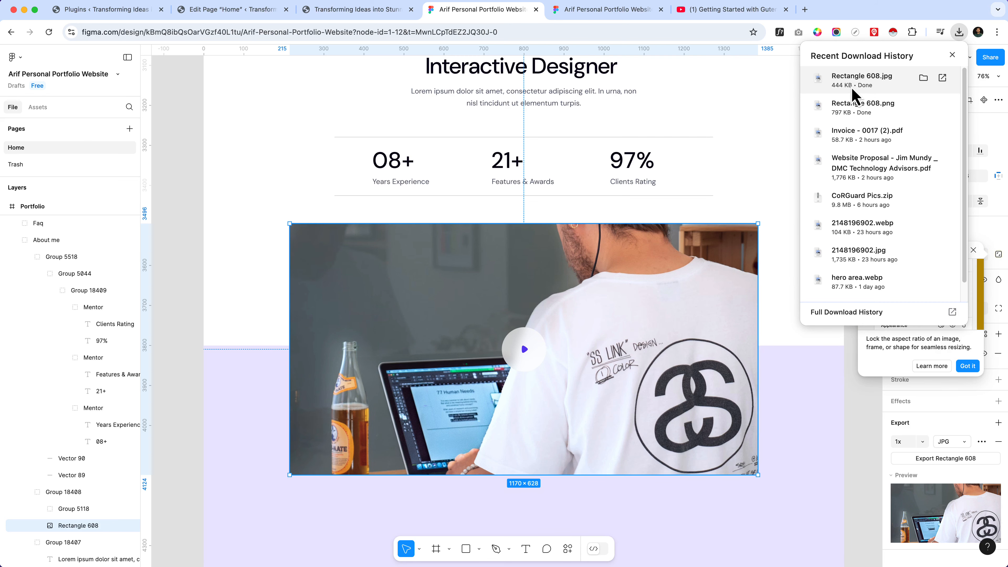
Step: Switch to Photopea in a new browser tab and open the downloaded Rectangle 608.jpg in it
click(806, 10)
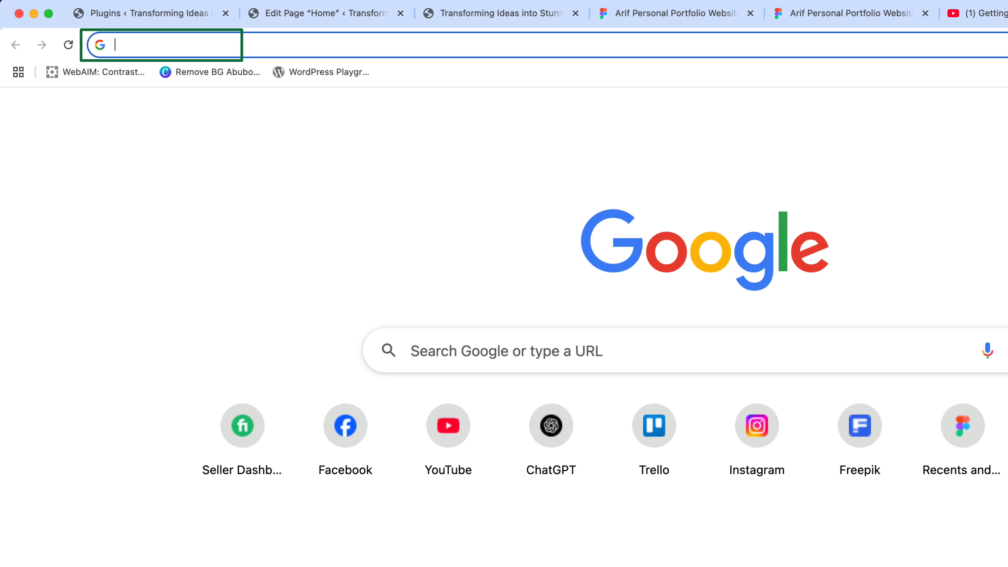
text(pho)
key(Return)
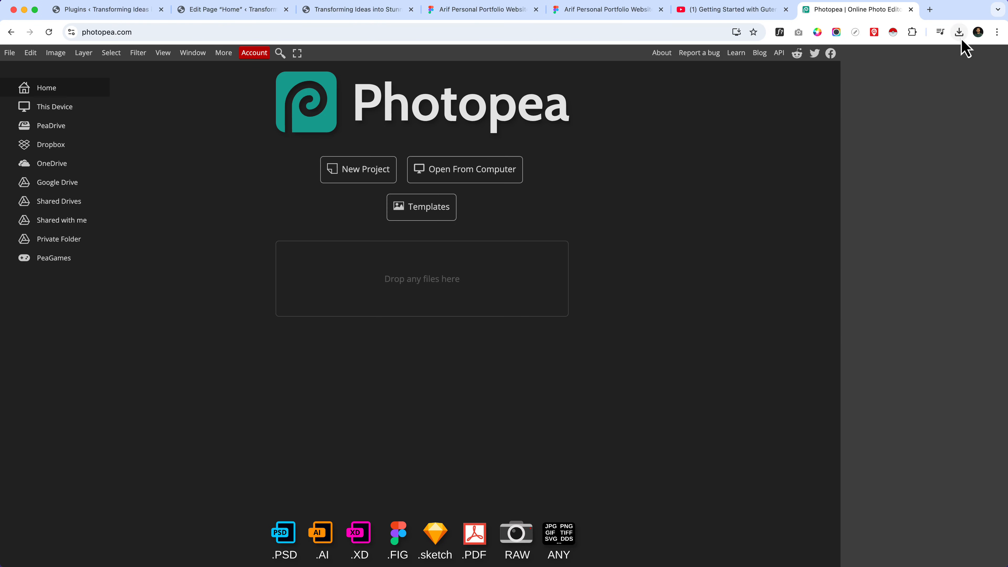
click(959, 33)
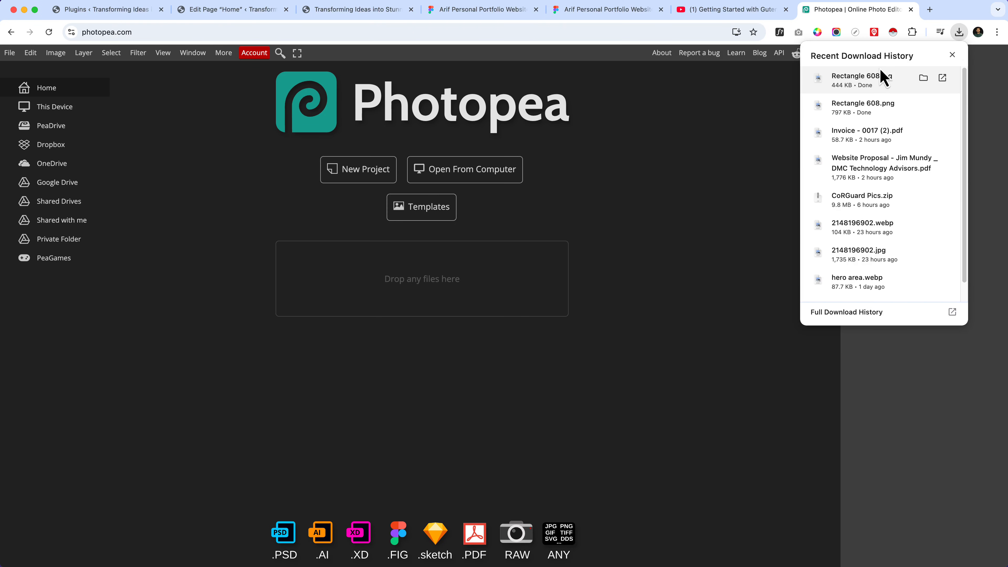
drag(836, 107, 394, 279)
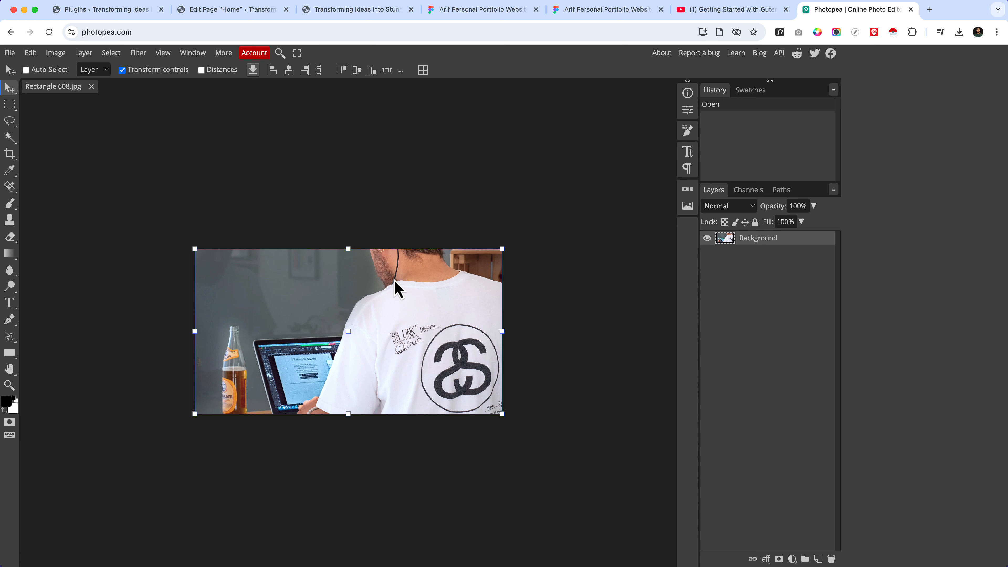
Step: Export the image as a WebP file at 1170 × 628 px with 75% quality
click(8, 54)
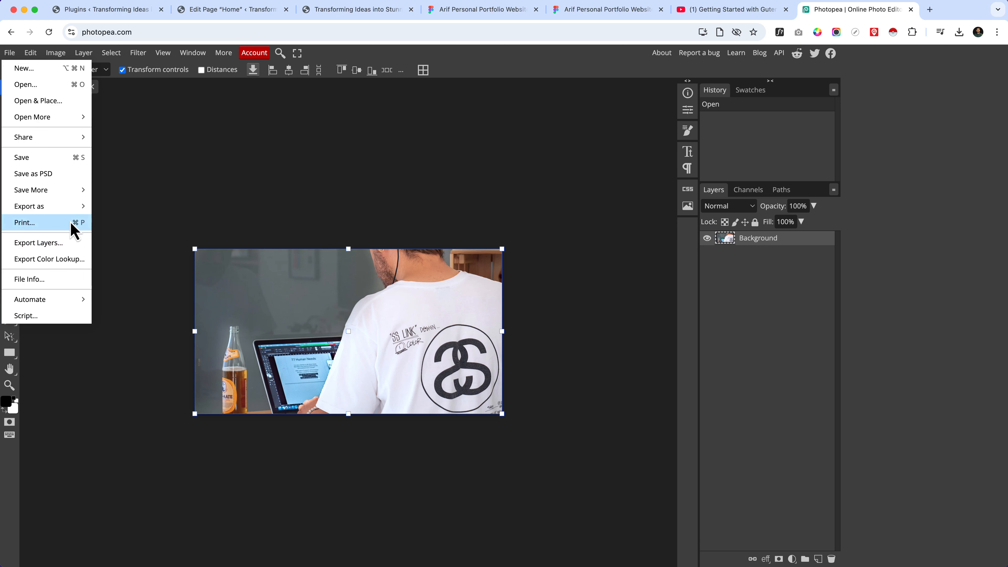
mouse_move(73, 207)
click(128, 239)
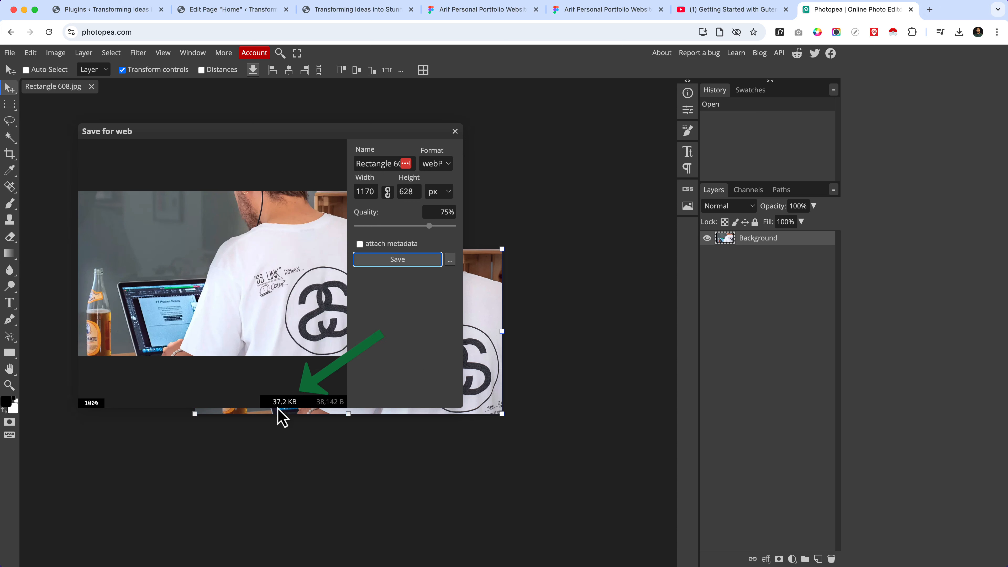
click(396, 264)
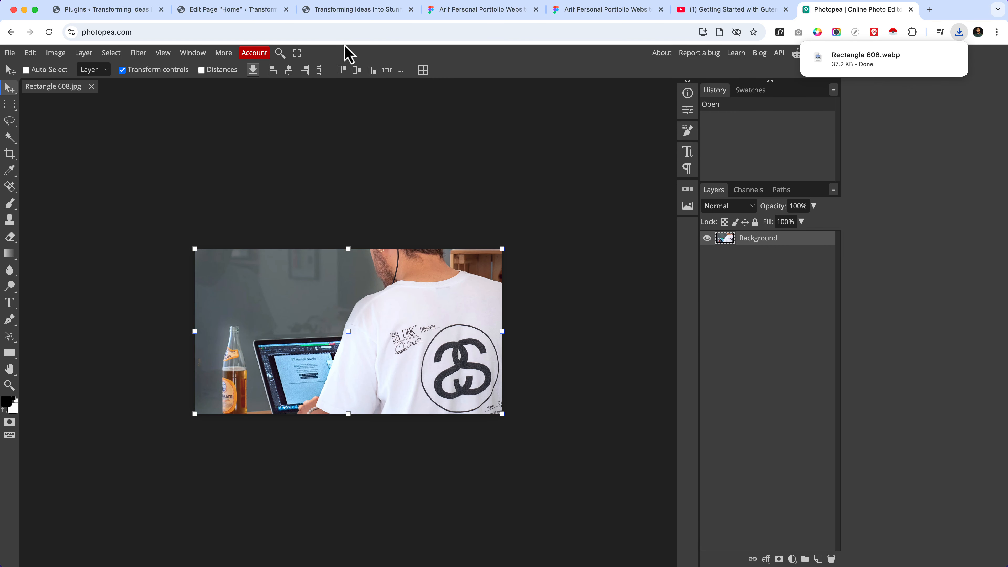
Step: Return to the Home page editor and rename the downloaded Rectangle 608.webp file to "video thumbnail.webp"
click(260, 16)
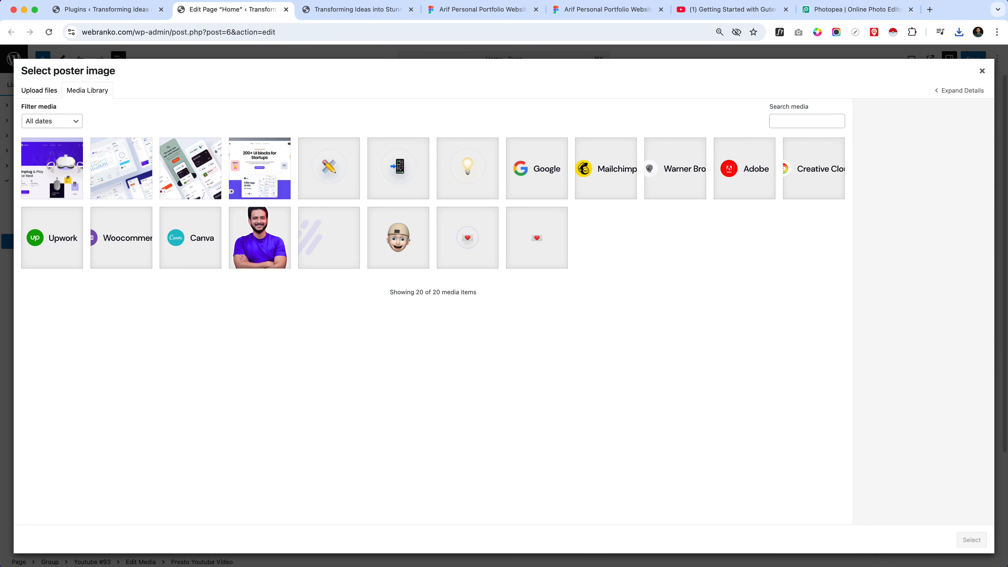
click(959, 33)
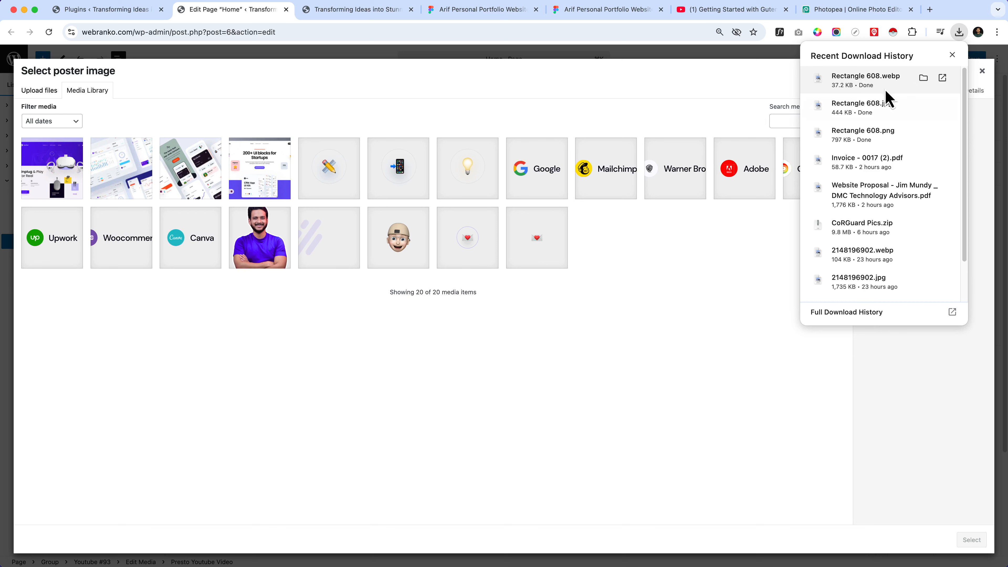
click(922, 81)
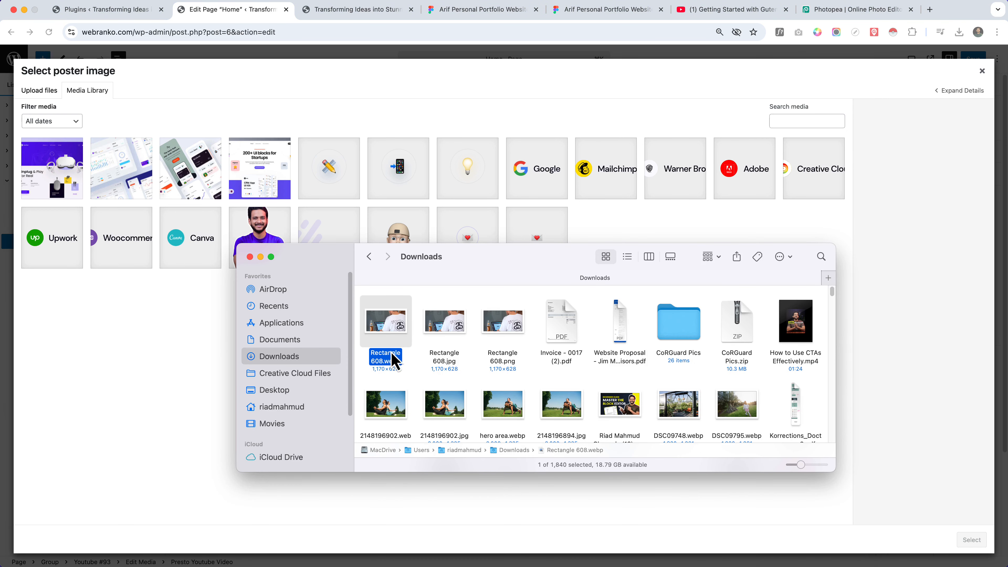
right_click(394, 359)
click(421, 418)
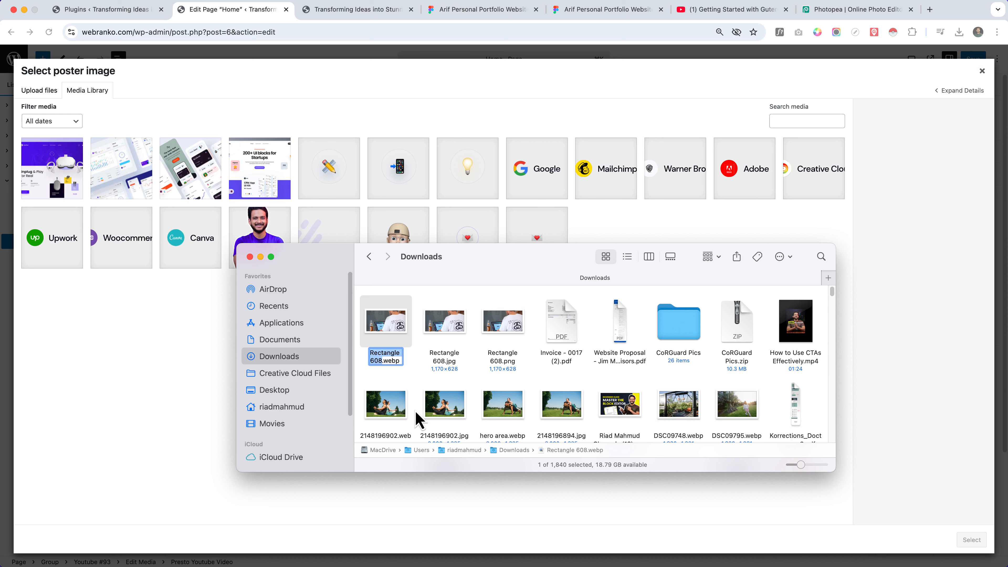
text(video thumbnail)
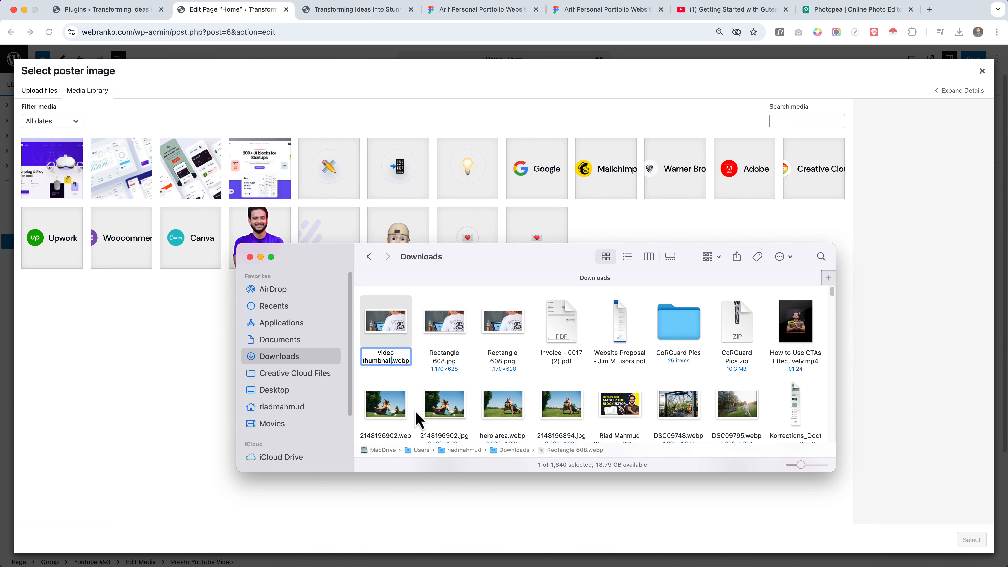
key(Return)
Step: Upload video thumbnail.webp to the media library with alt text "video thumbnail" and set it as the video's poster image
drag(388, 338, 176, 395)
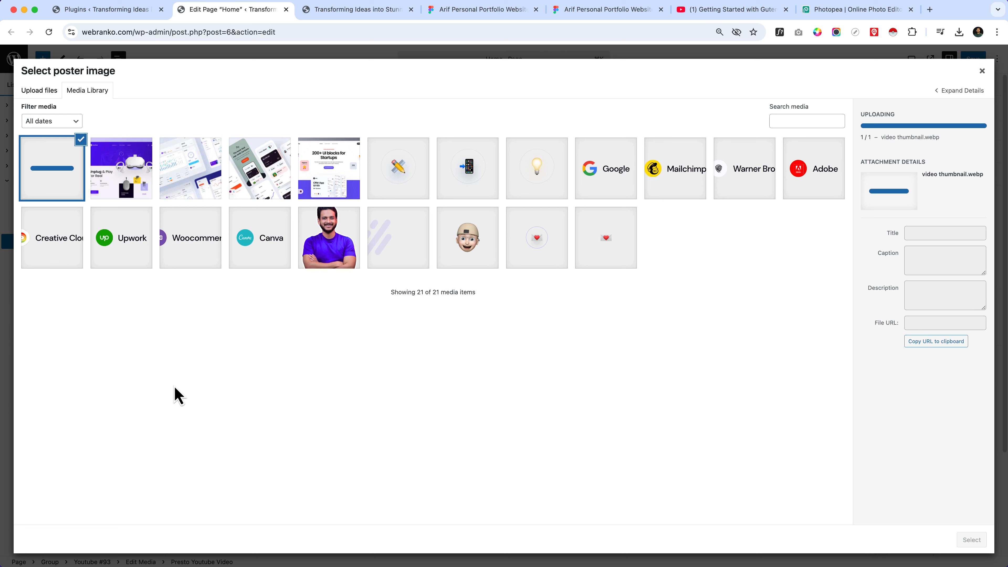
click(956, 199)
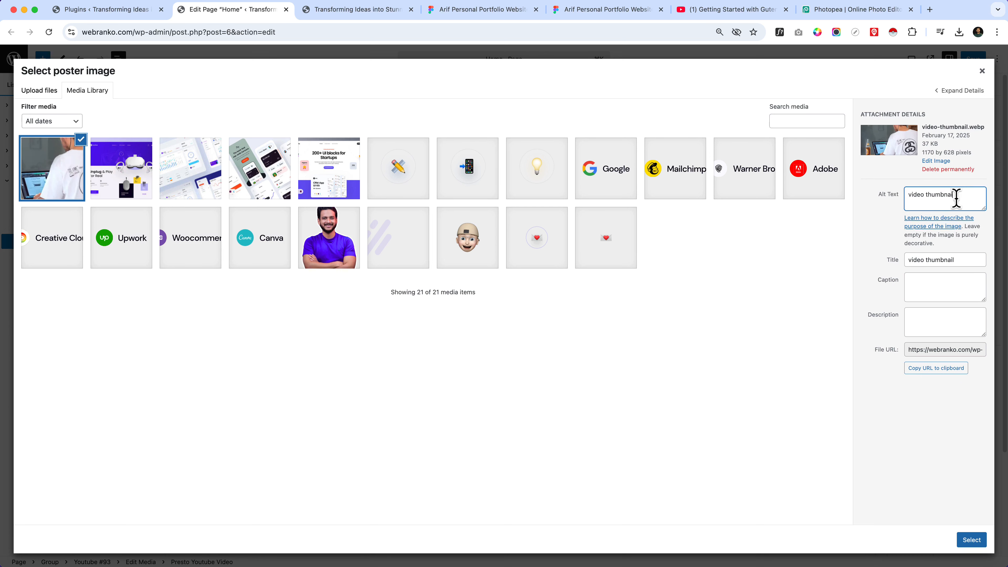
click(971, 539)
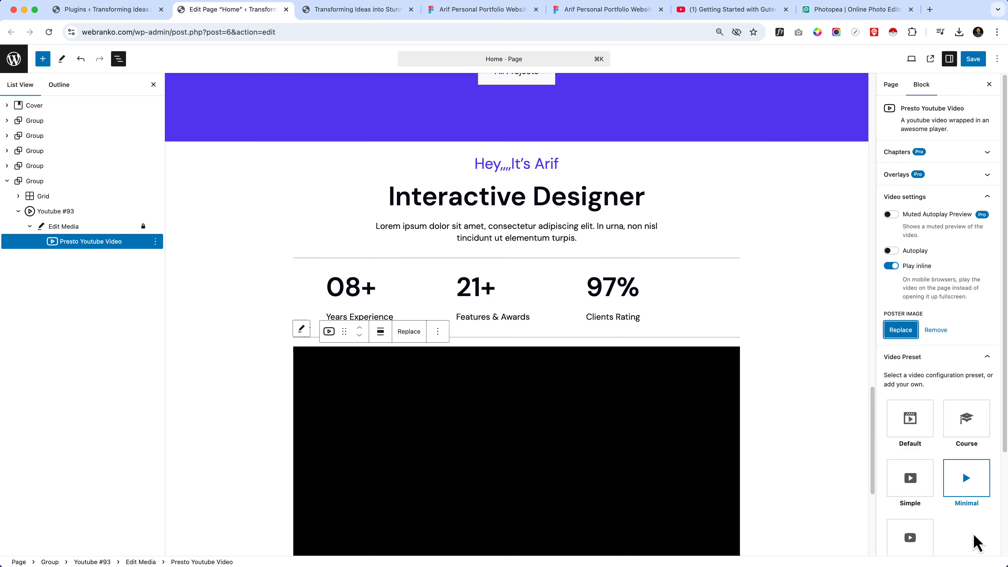
scroll(562, 308, down, 6)
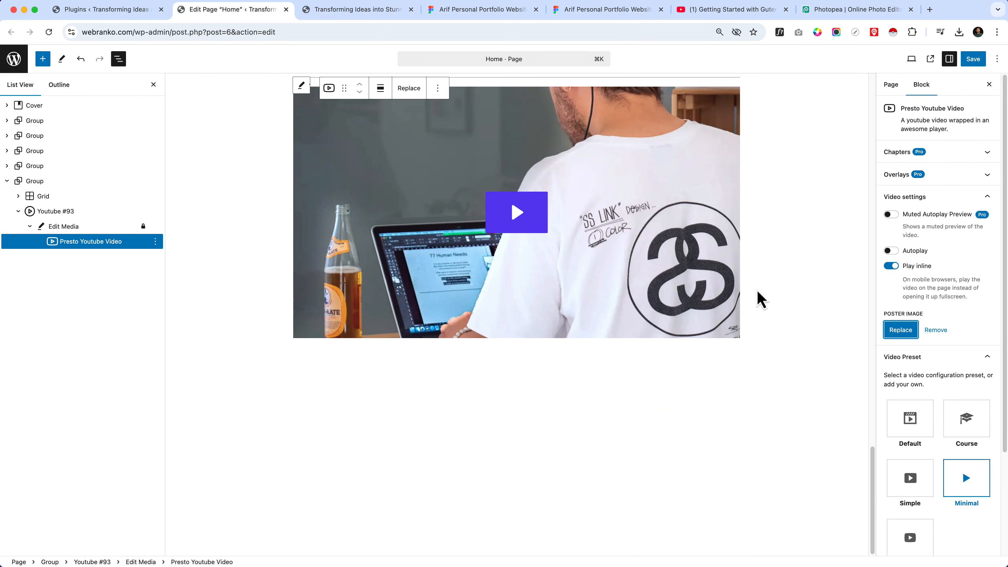
Step: Examine the width alignment of the group holding the stats and video, and the background behind the video image in the Figma design
click(788, 267)
scroll(387, 350, up, 3)
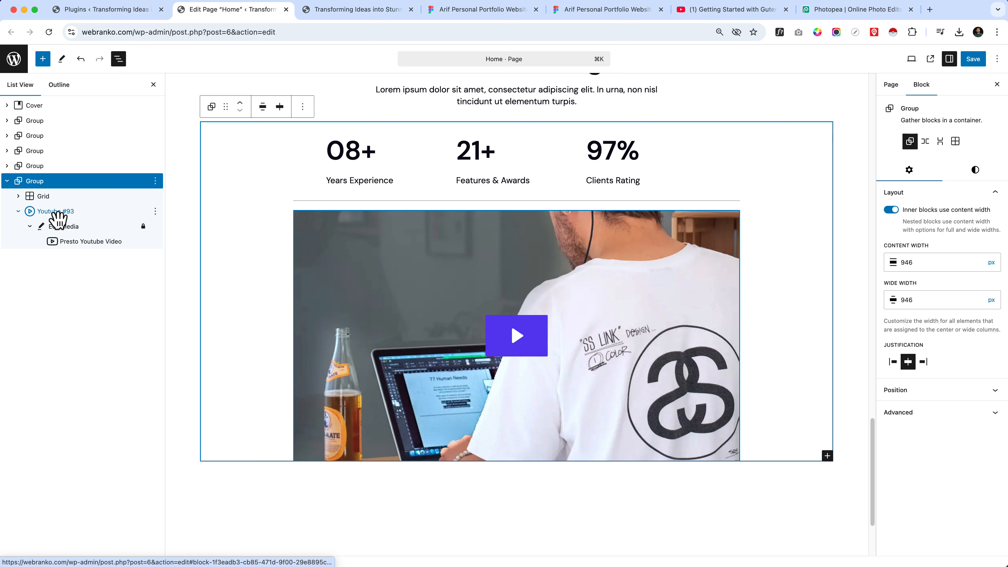
scroll(243, 209, up, 2)
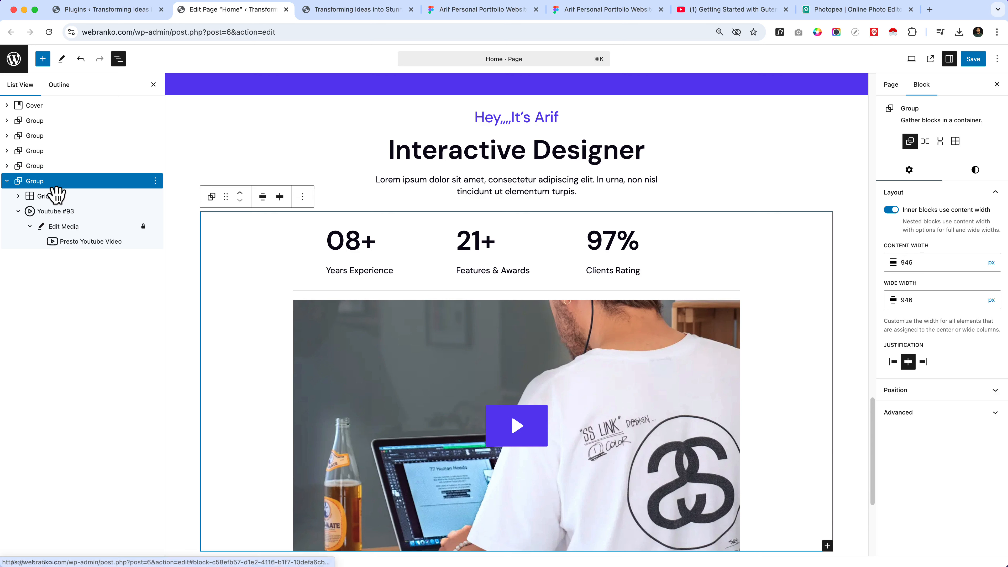
scroll(235, 203, down, 1)
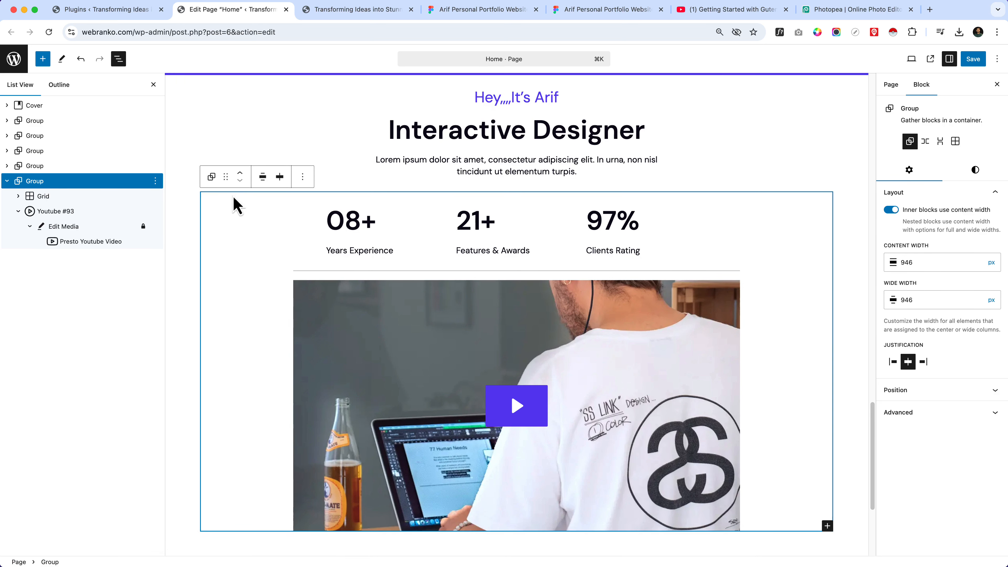
click(262, 177)
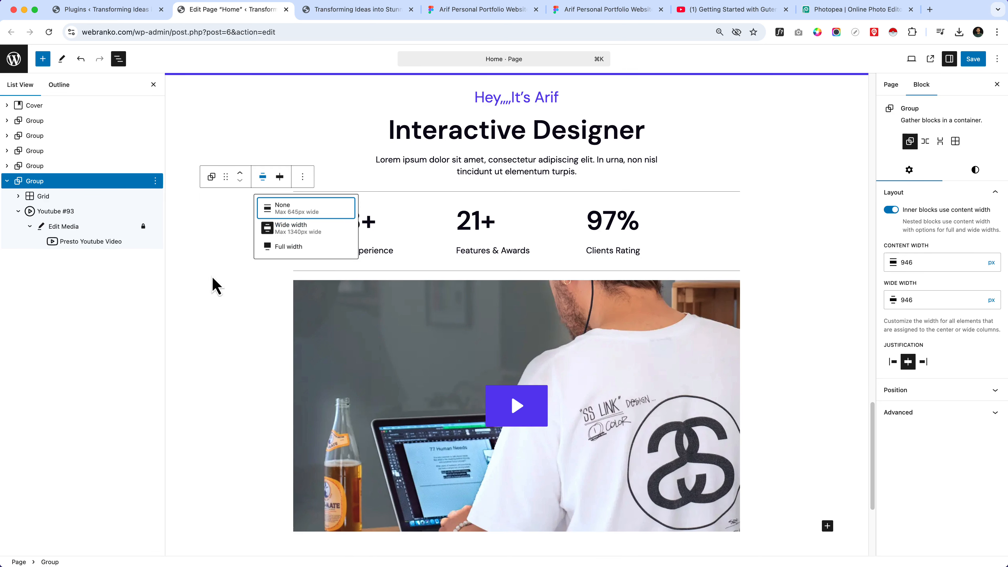
click(262, 176)
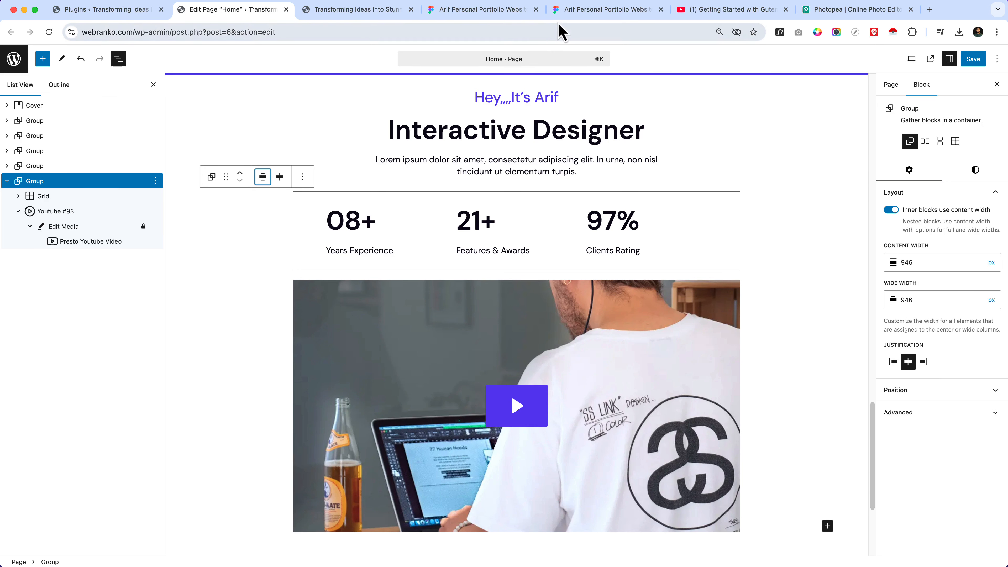
click(488, 11)
scroll(303, 362, down, 5)
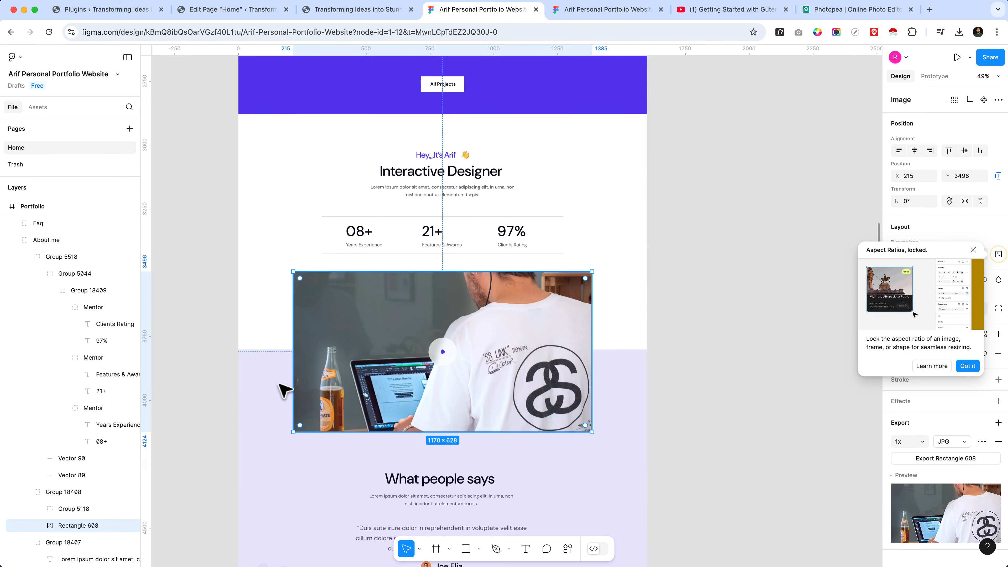
click(255, 394)
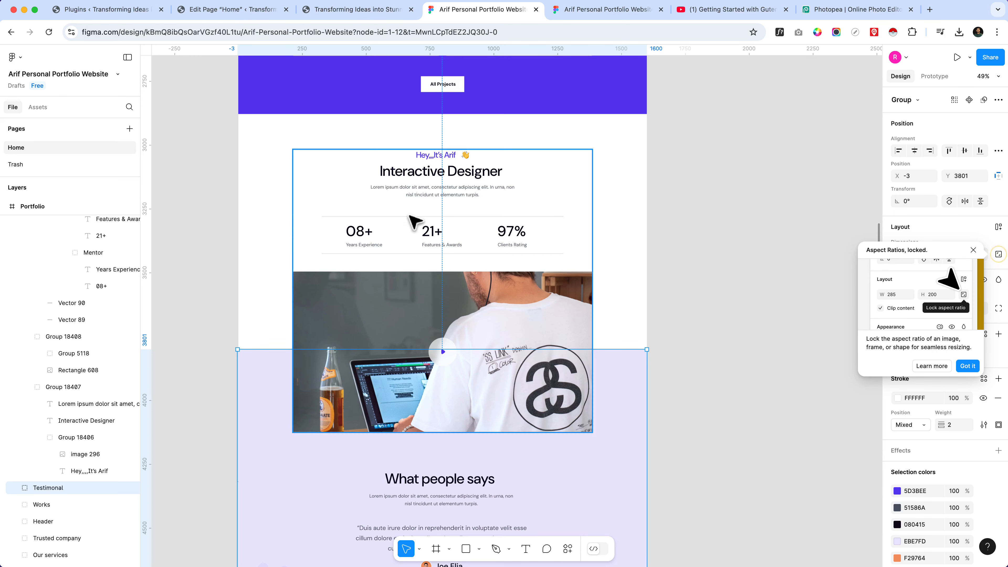
click(376, 11)
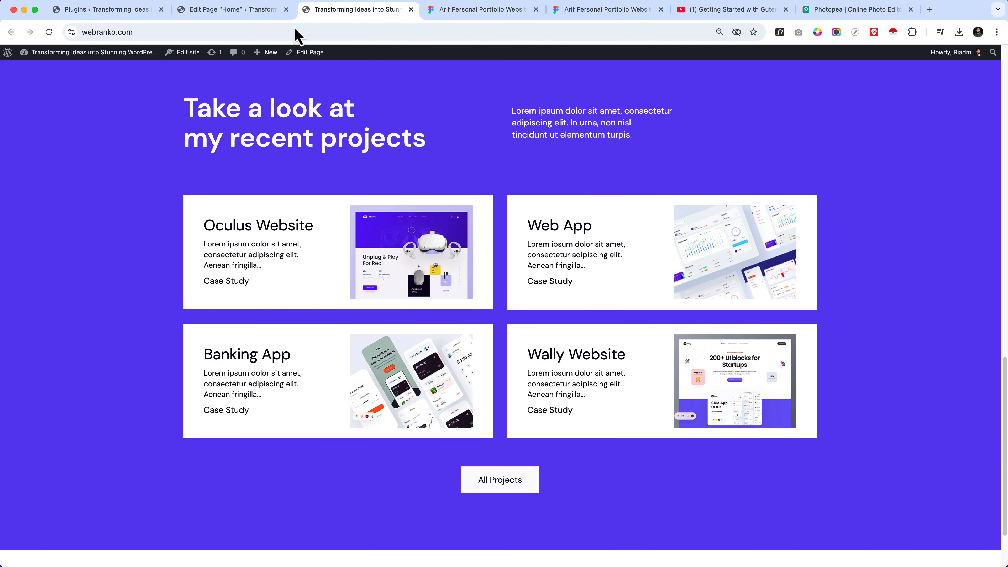
click(246, 11)
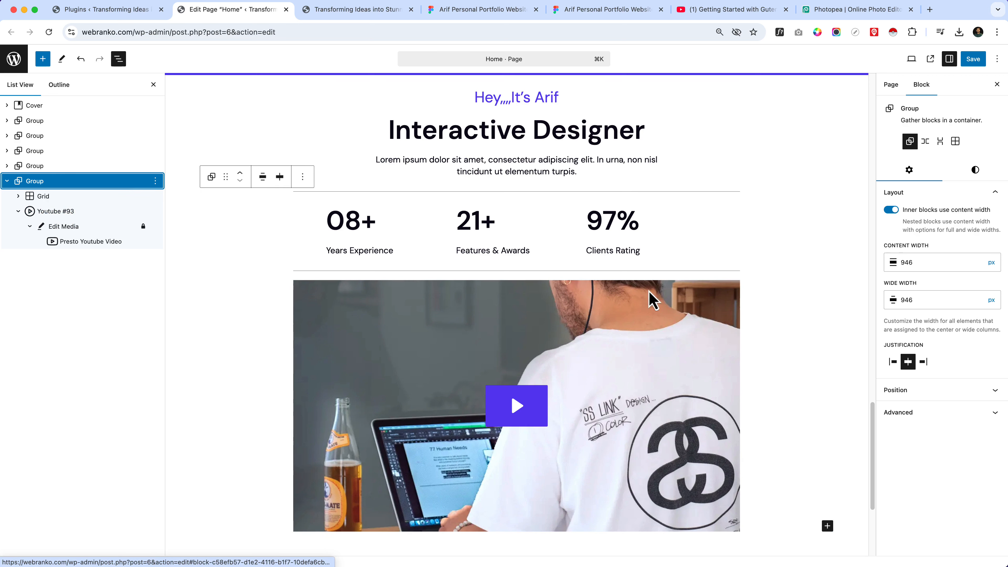
Step: Apply the light lavender theme color as the background of the group holding the stats and video
click(976, 170)
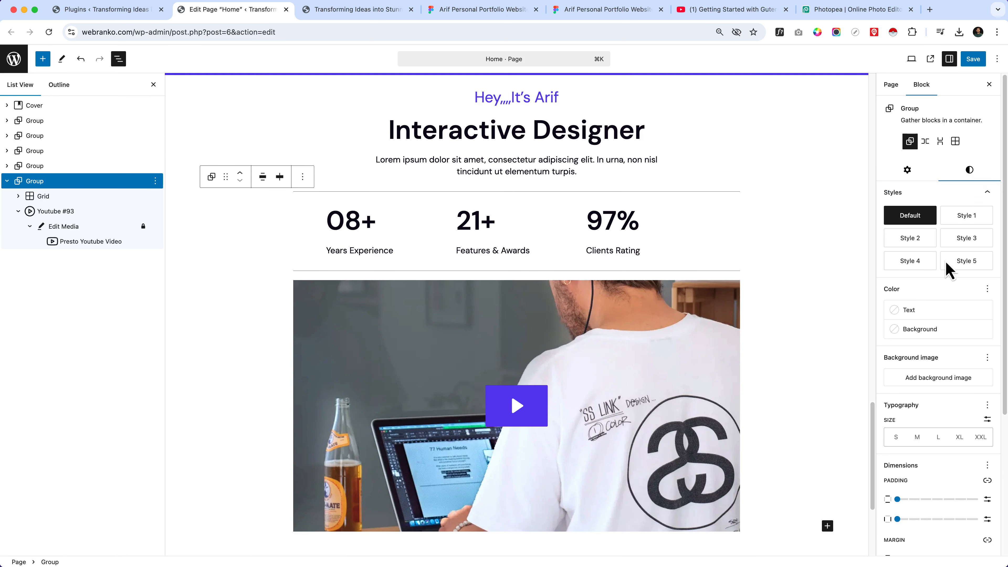
click(934, 332)
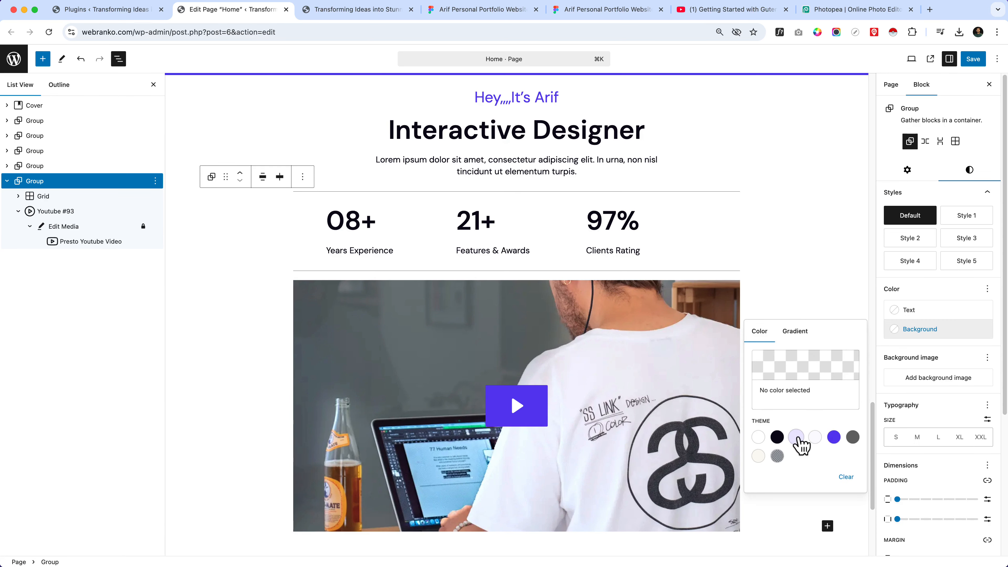
click(796, 437)
click(248, 402)
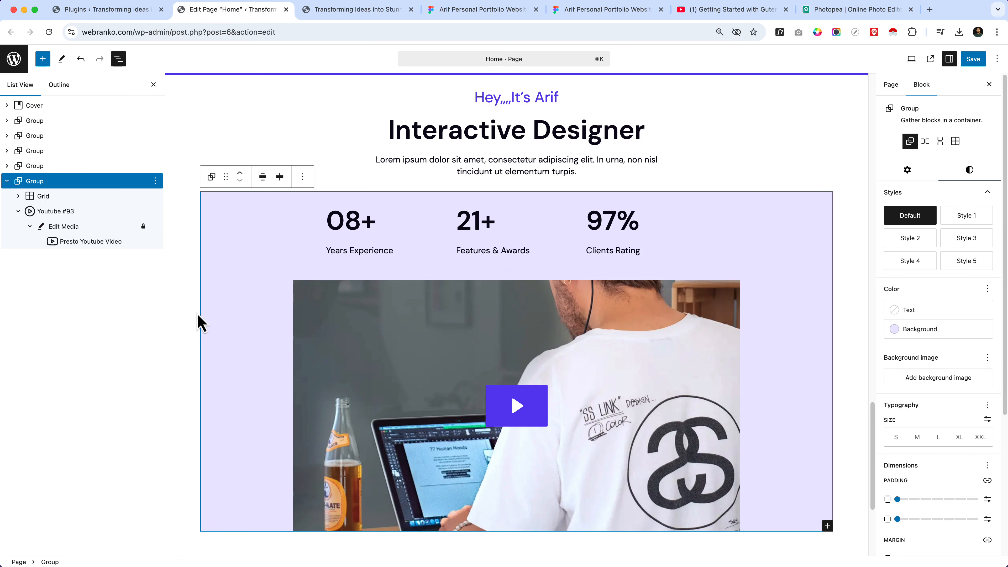
scroll(228, 412, down, 1)
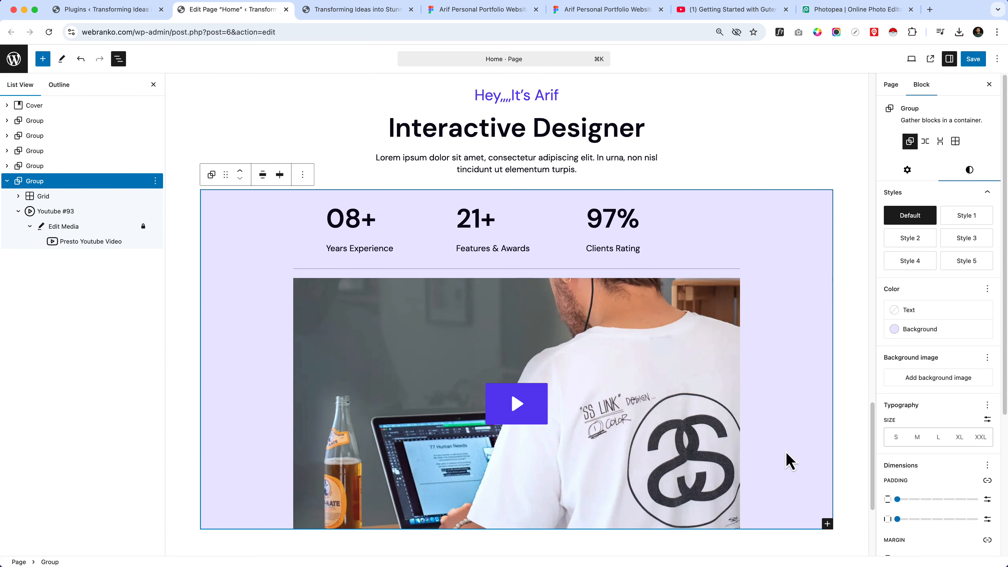
Step: Set the alignment of the group holding the stats and video to full width
click(262, 177)
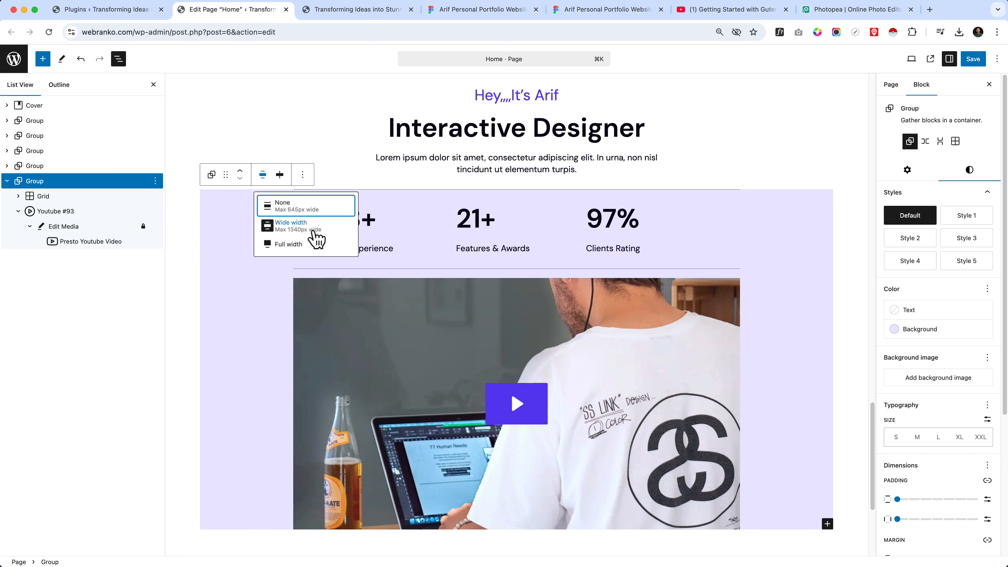
click(289, 244)
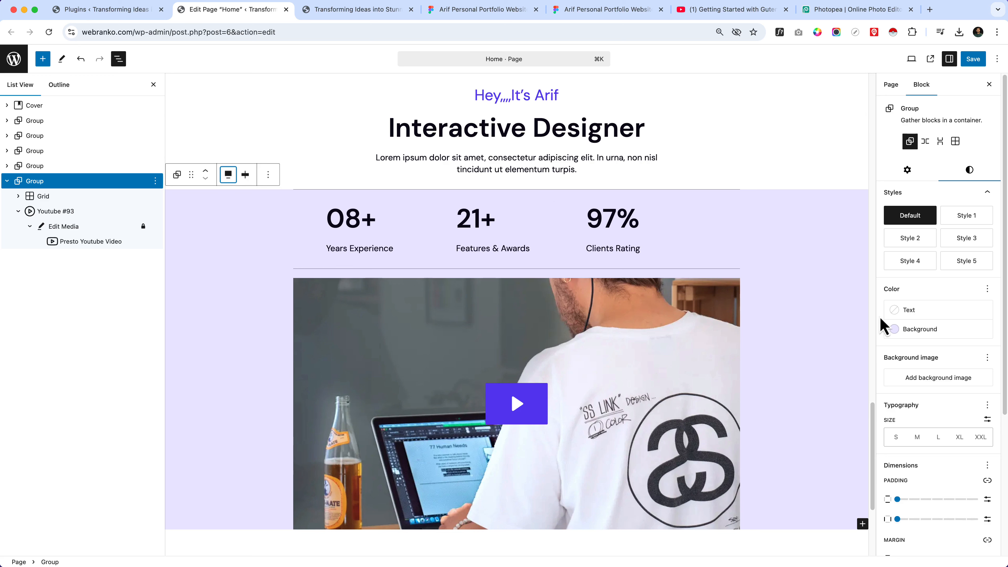
scroll(693, 393, down, 5)
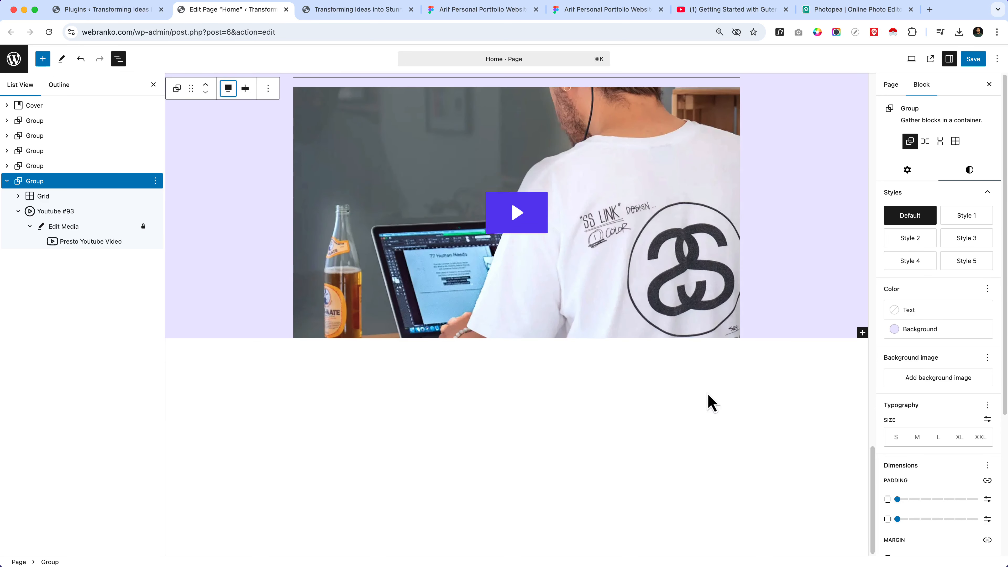
scroll(714, 397, up, 3)
scroll(604, 322, up, 1)
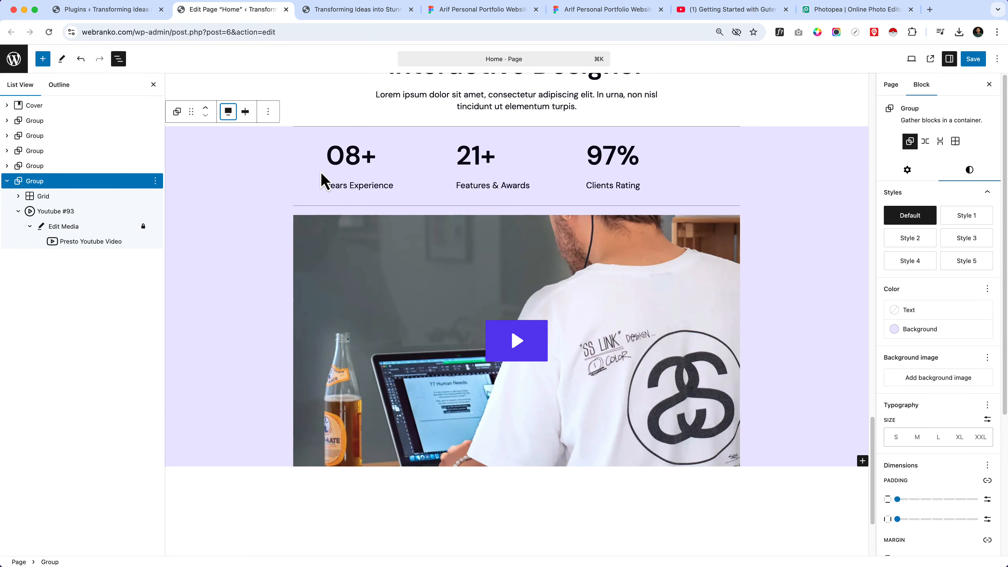
Step: Switch the group's background to a linear gradient and set its first color stop to white, FFFFFF
drag(92, 198, 170, 341)
click(925, 335)
click(803, 337)
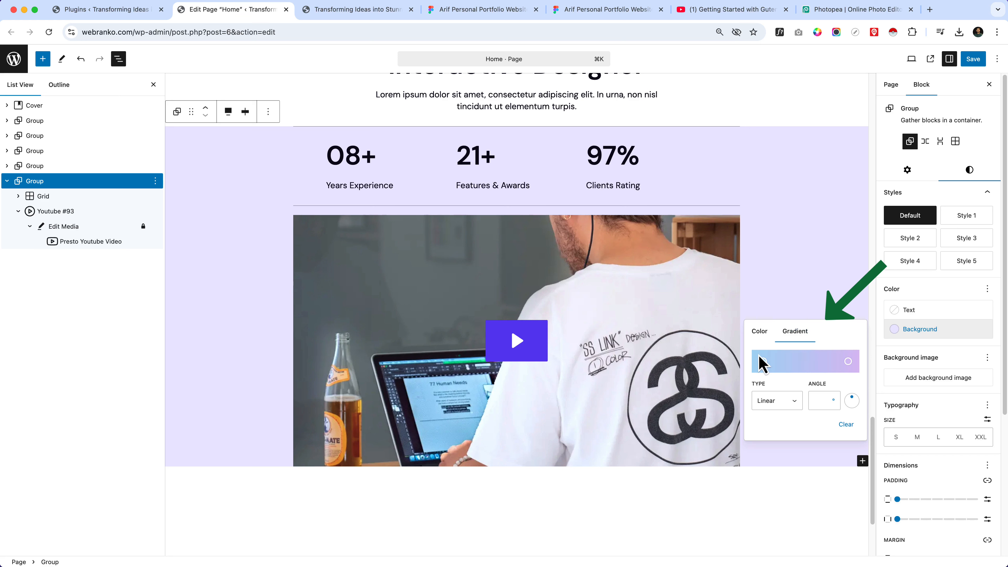
click(766, 365)
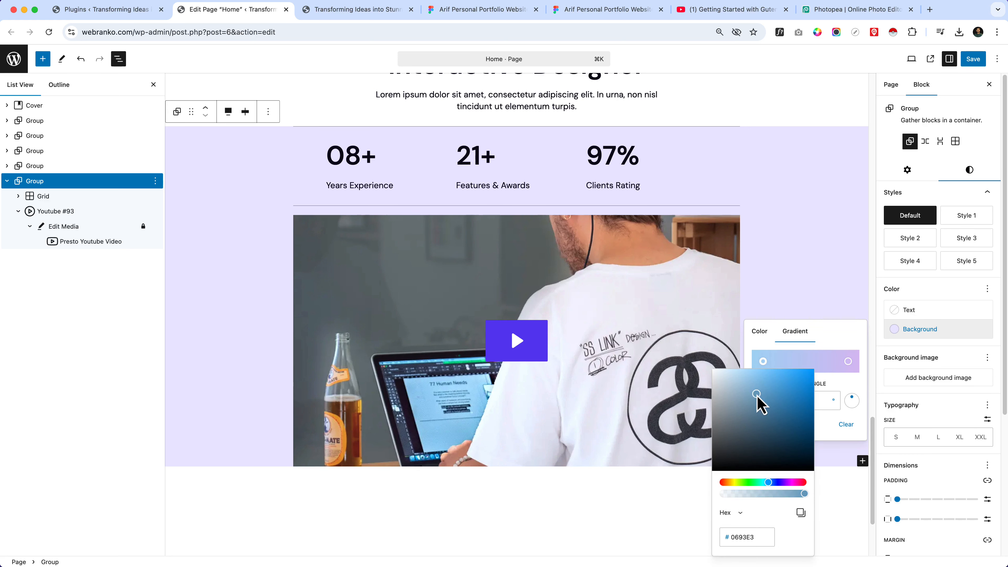
drag(759, 401, 692, 366)
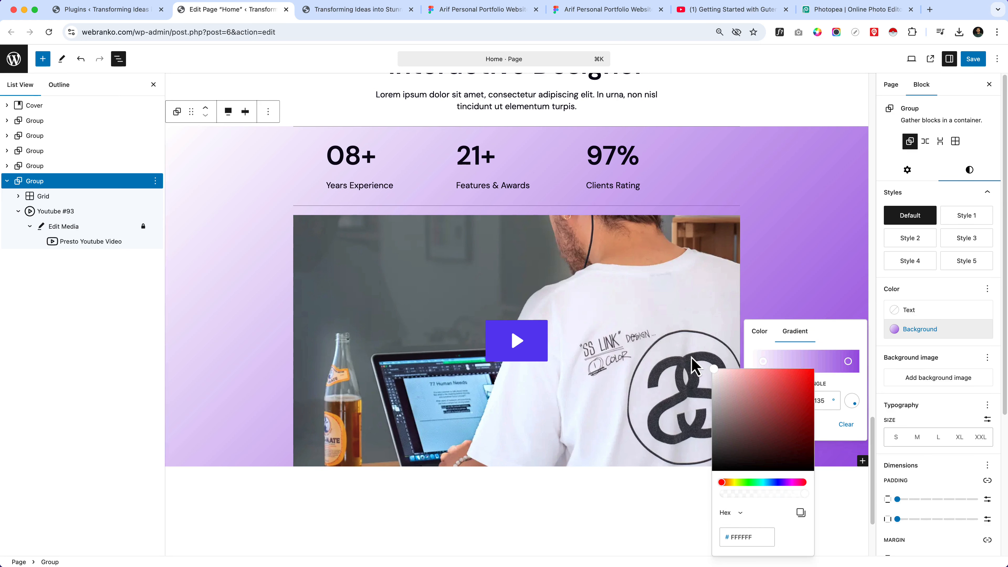
Step: Copy the light lavender hex value EBE7FD from the Testimonal group's colors in the Figma design
click(848, 362)
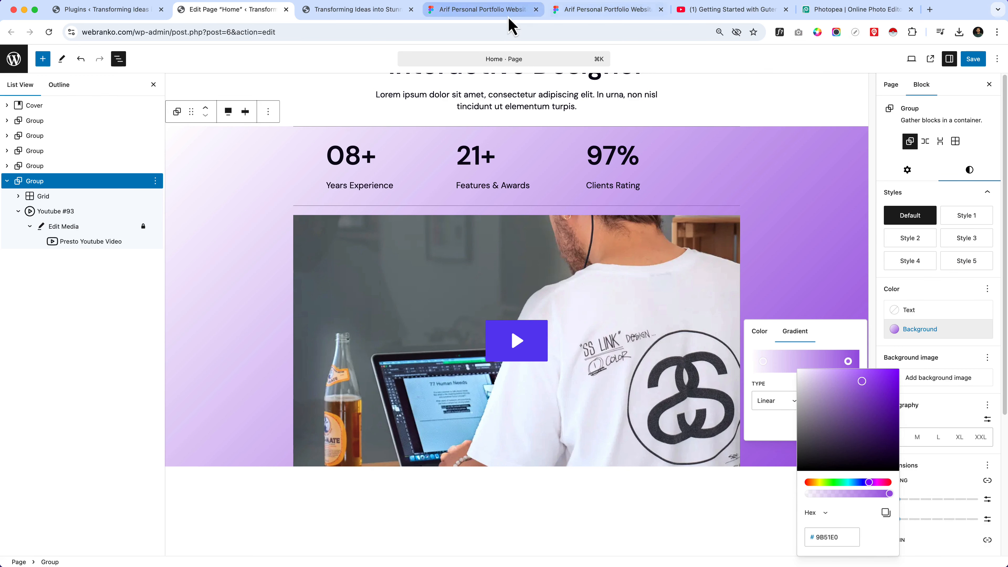
click(370, 12)
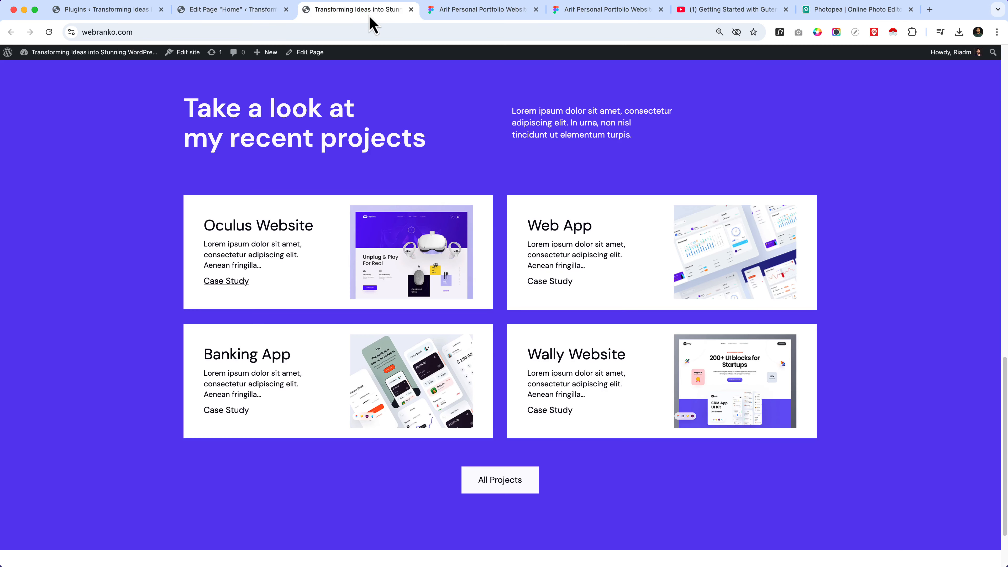
click(484, 10)
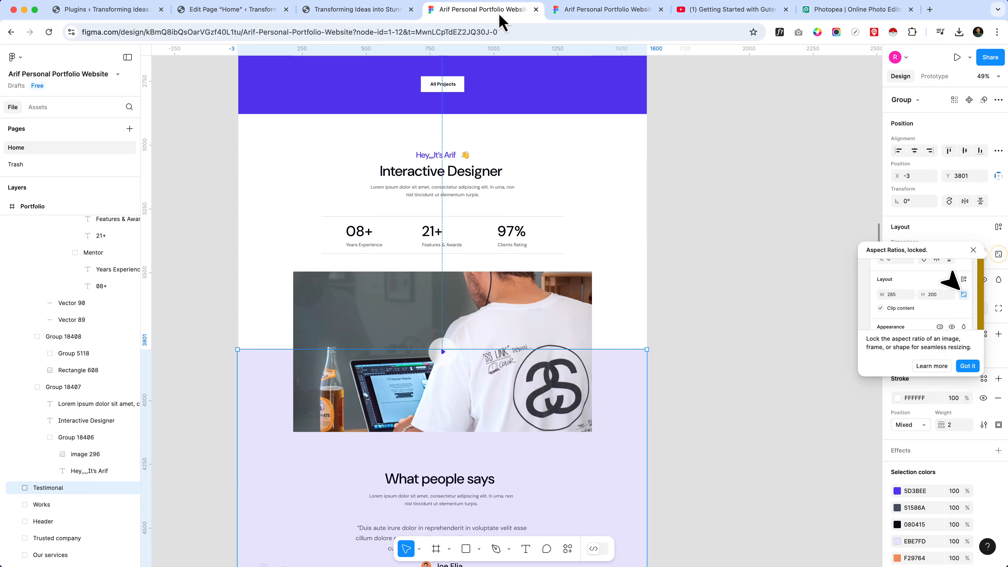
click(918, 542)
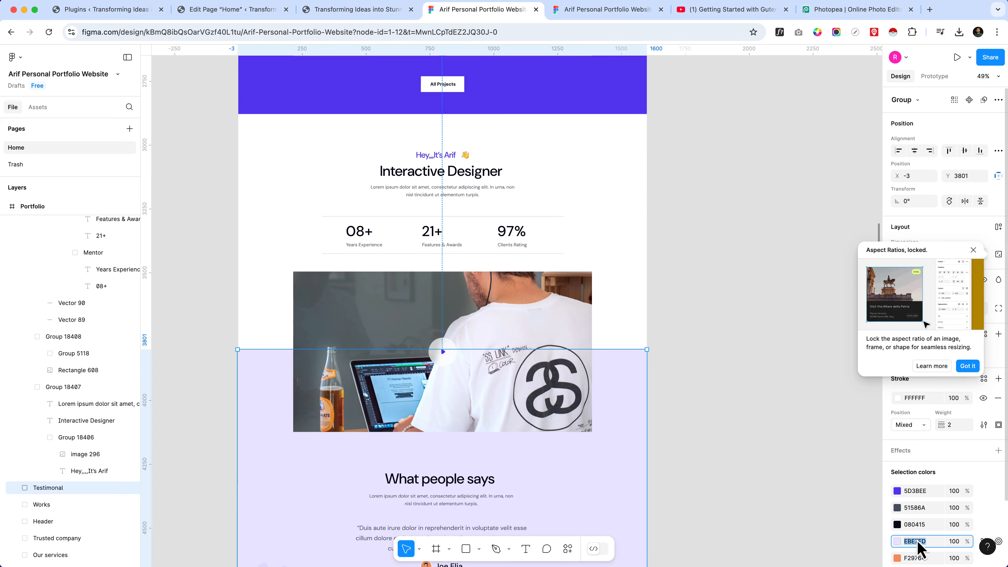
scroll(639, 475, up, 2)
scroll(640, 475, down, 5)
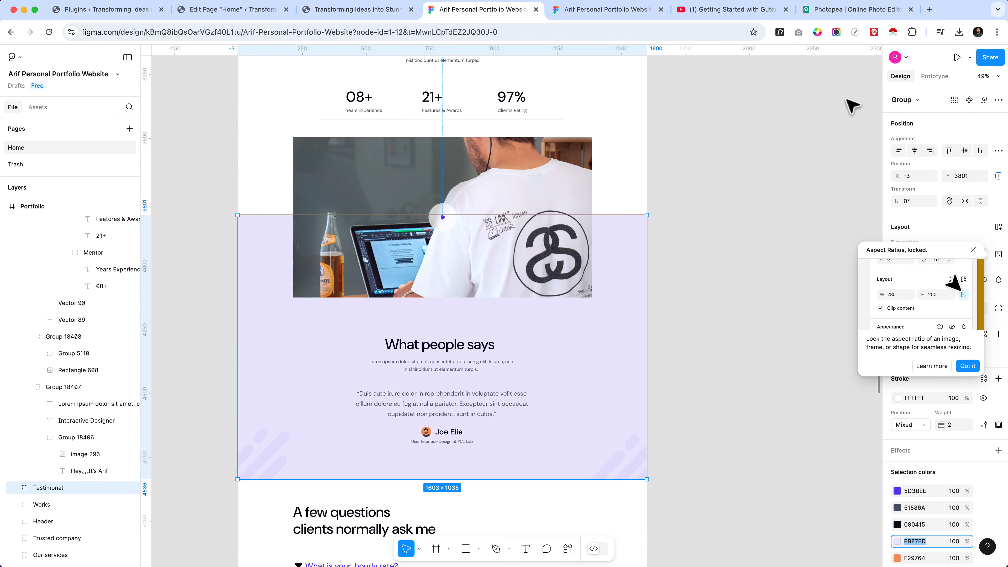
click(817, 32)
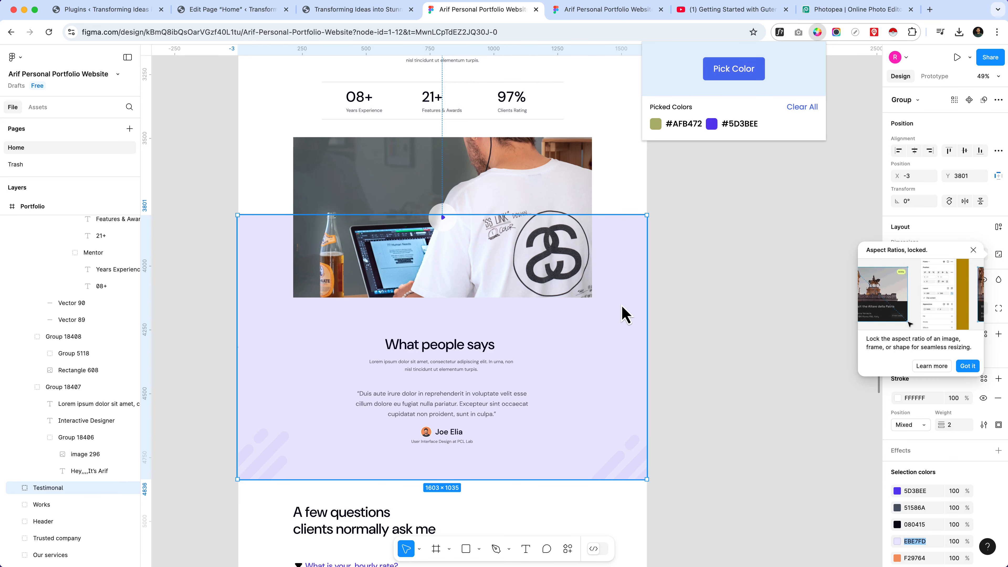
Step: Return to the Home page editor and set the gradient's second color stop to EBE7FD
click(264, 14)
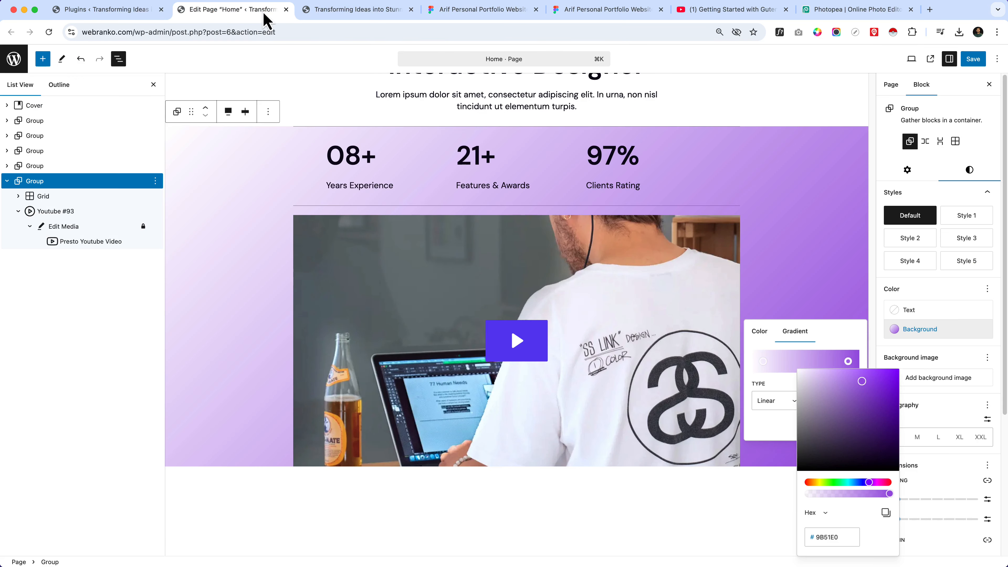
double_click(822, 538)
text(EBE7FD)
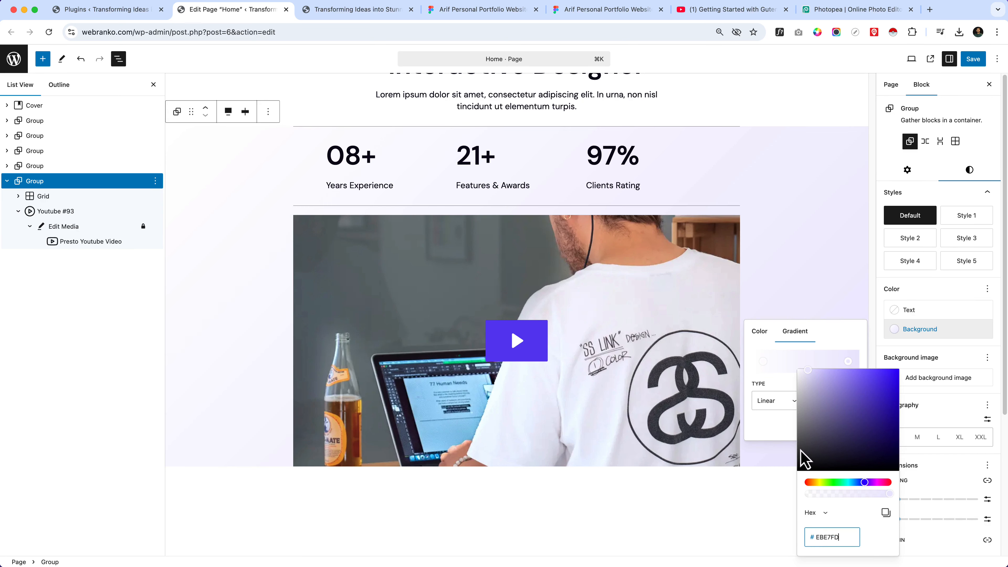
click(804, 345)
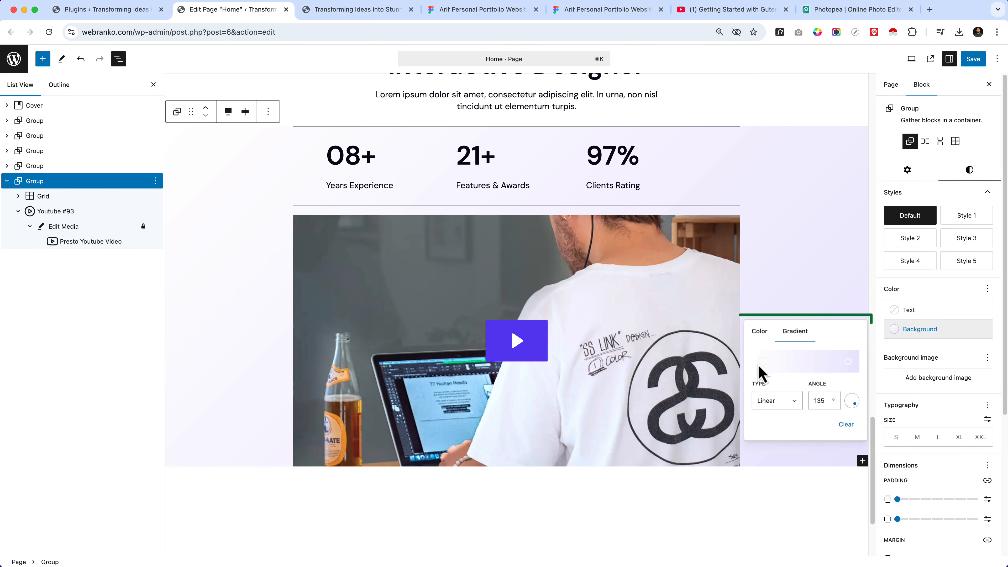
Step: Bring both gradient stops together at about 60% for a hard edge and set the gradient angle to 180 degrees
drag(762, 363, 786, 370)
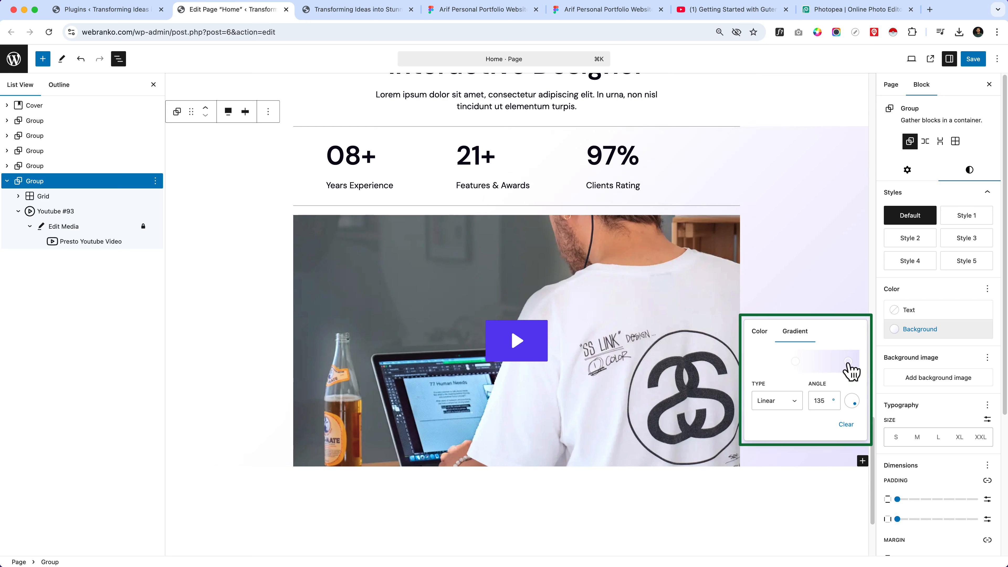
drag(848, 361, 804, 363)
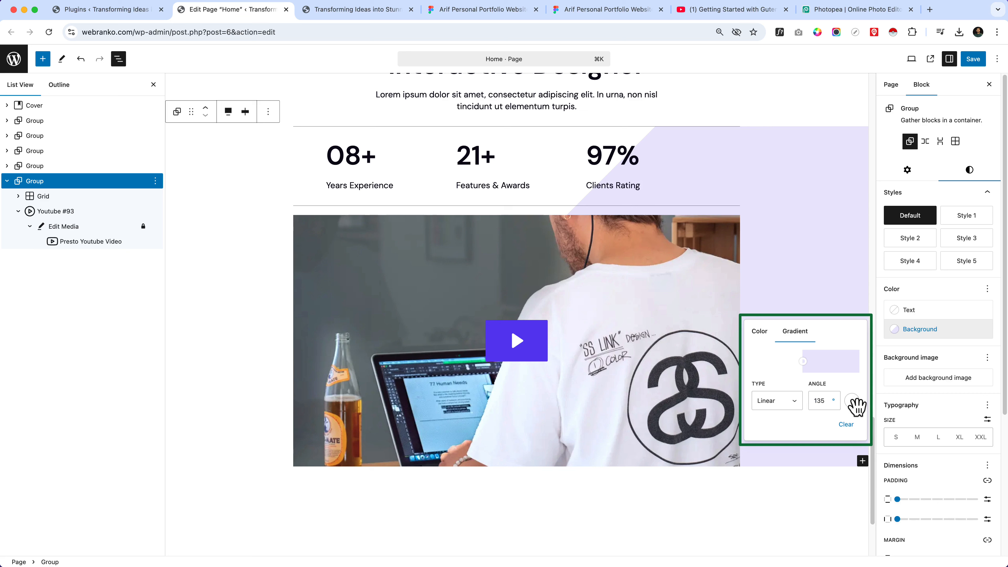
text(180)
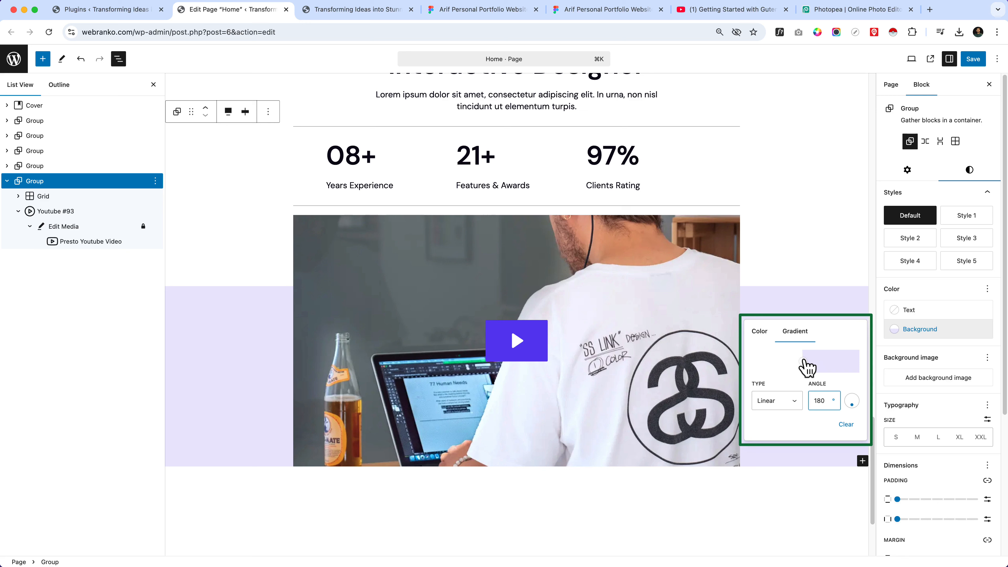
drag(805, 362, 818, 365)
click(925, 333)
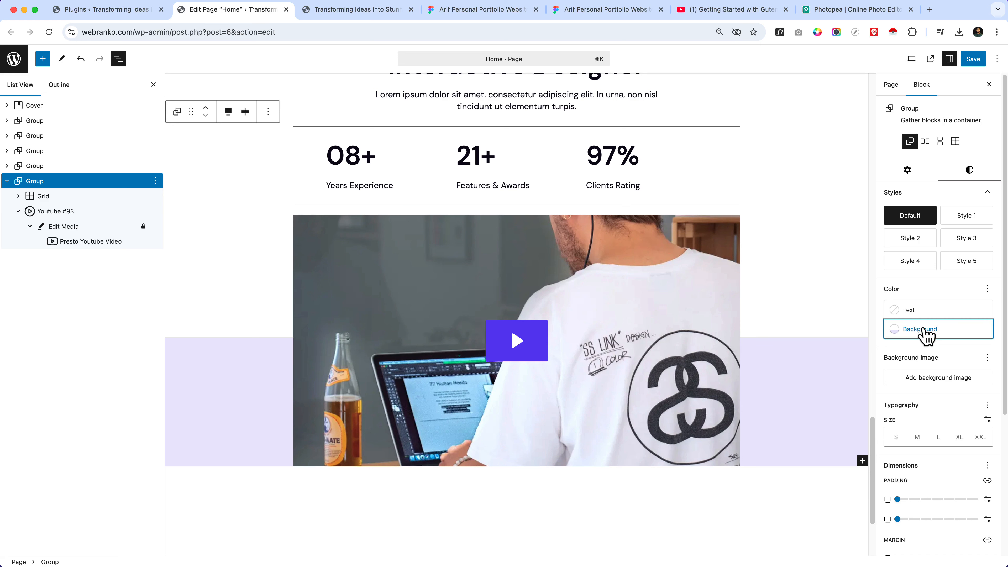
Step: Measure the vertical gap between the purple projects section and the About me group in the Figma design
scroll(439, 516, down, 1)
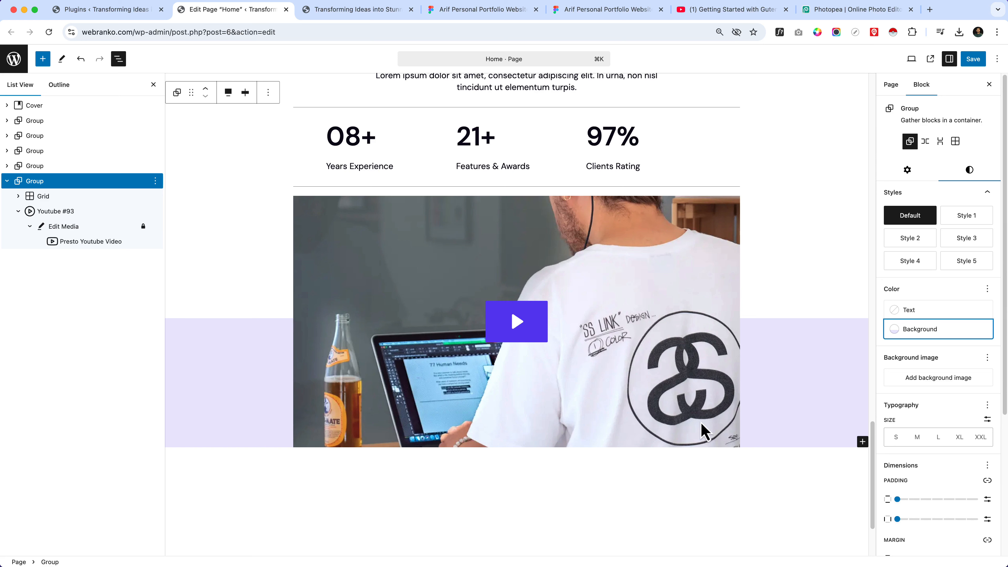
scroll(694, 425, up, 1)
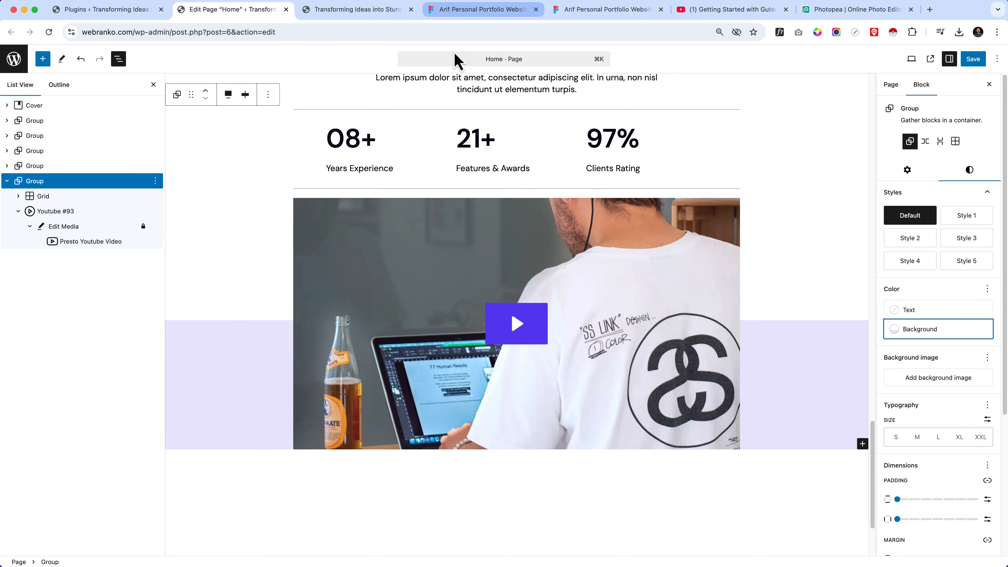
click(603, 11)
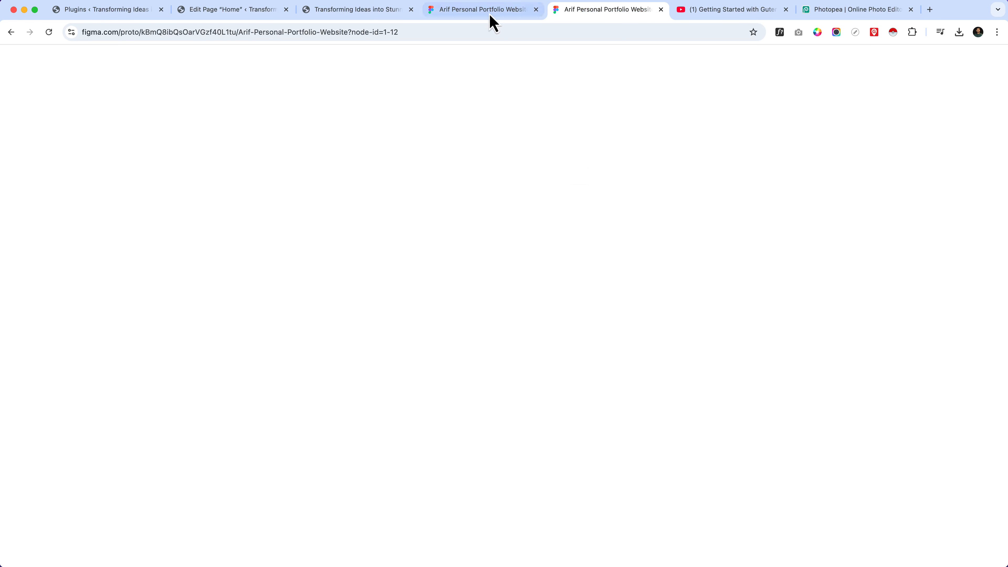
click(479, 12)
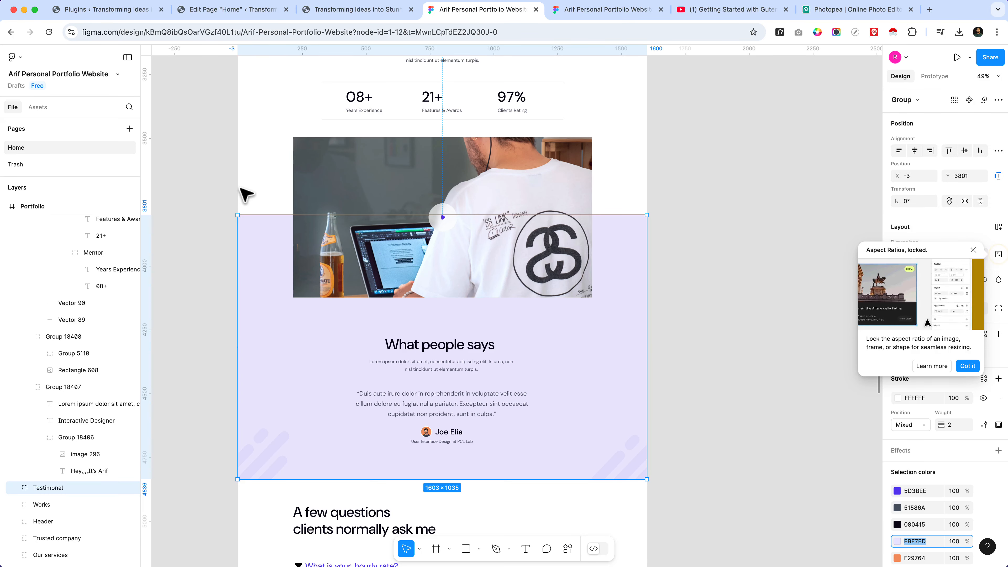
scroll(389, 223, up, 5)
scroll(457, 217, up, 5)
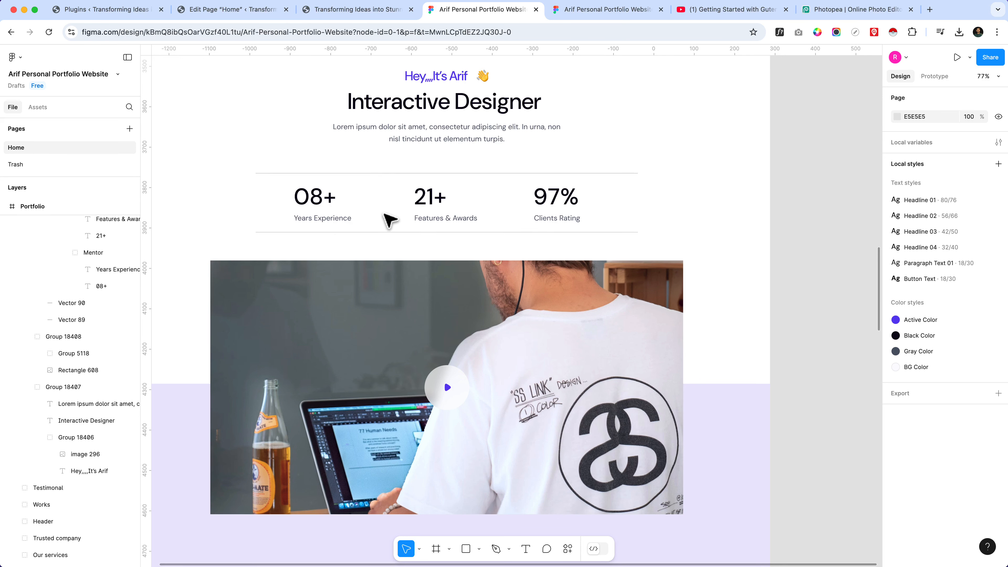
scroll(440, 242, up, 3)
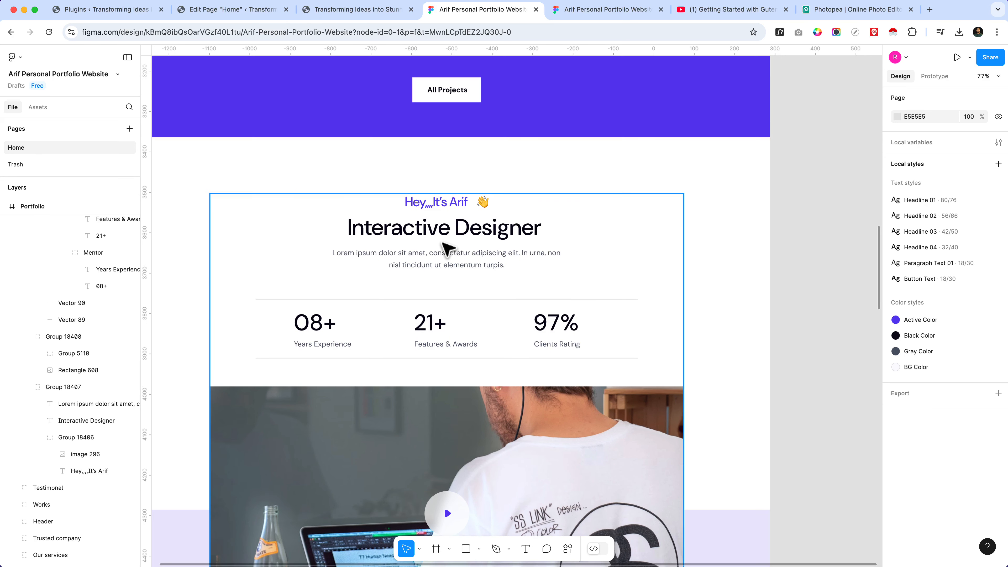
click(452, 212)
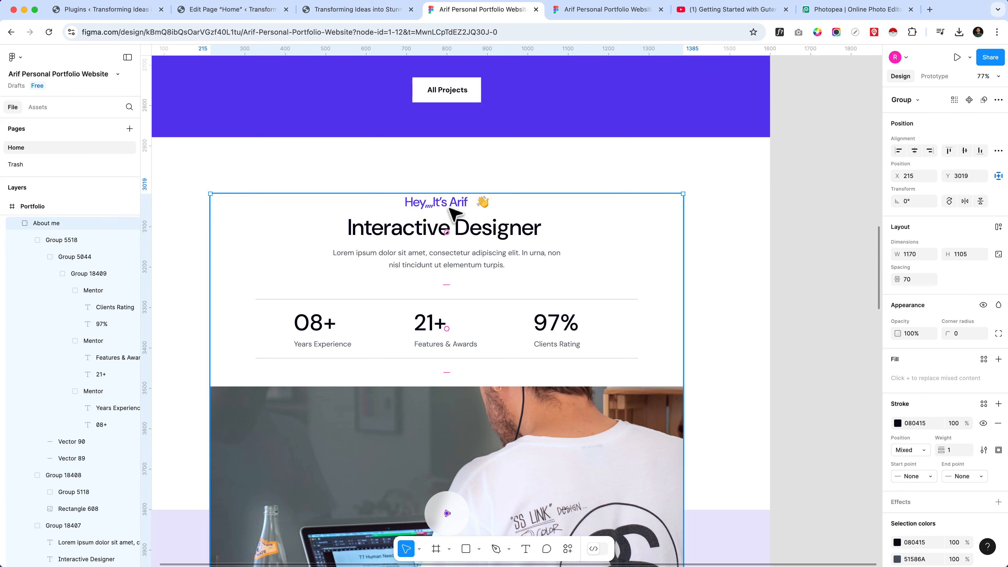
key(alt)
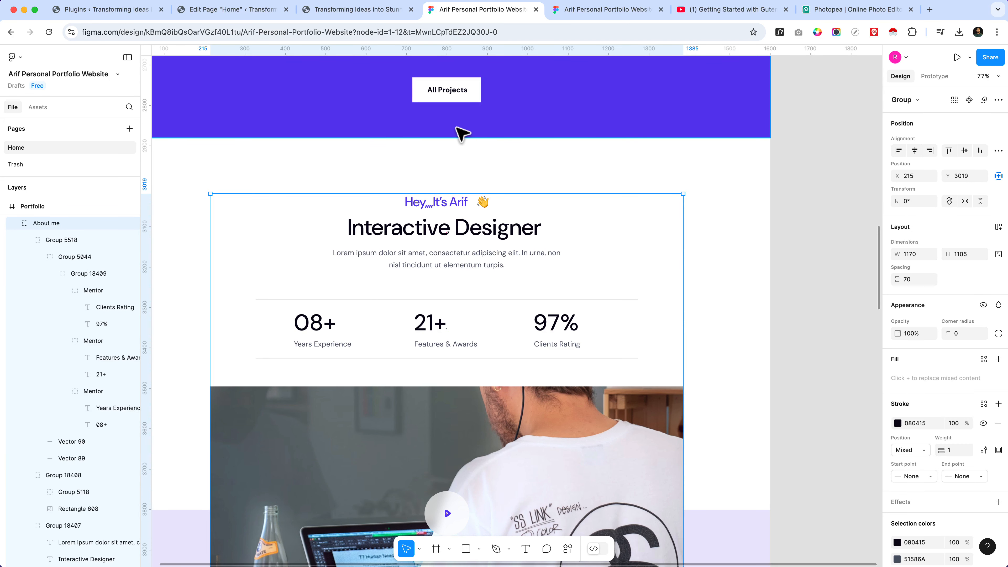
key(alt)
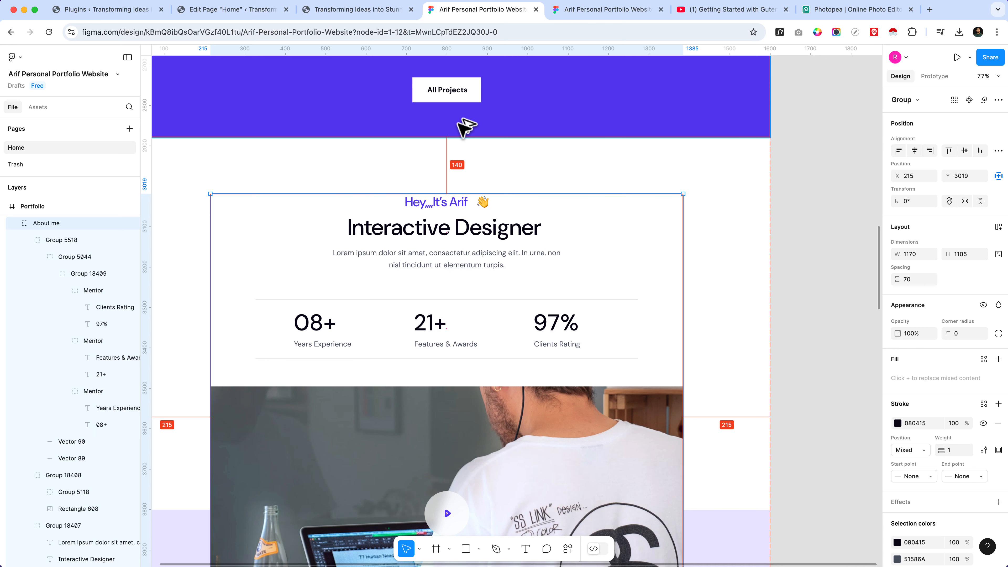
Step: In the Home page editor, unlink the padding sides of the "Interactive Designer" heading group and set its top padding to 120 px
click(247, 12)
scroll(493, 274, up, 3)
click(510, 133)
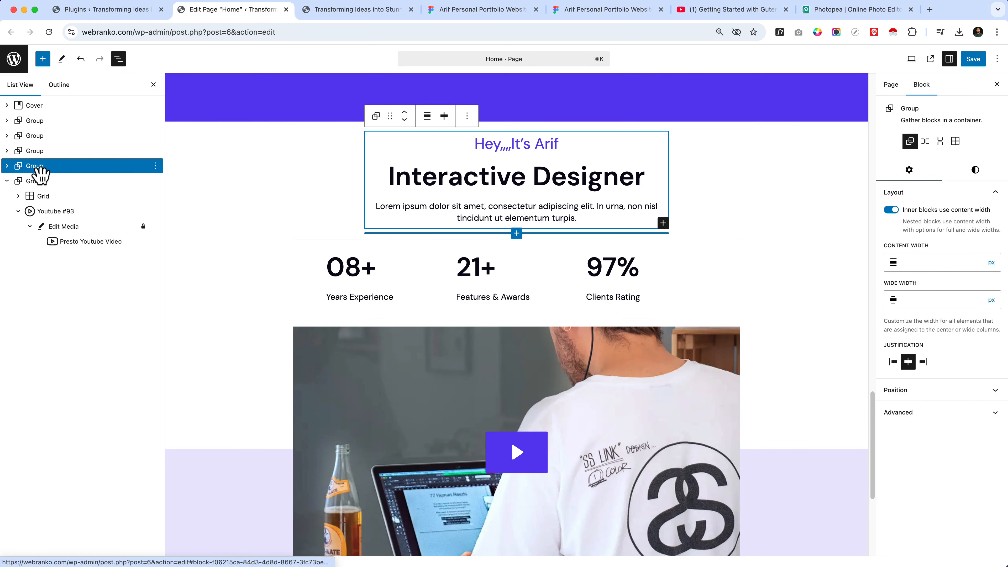
click(975, 170)
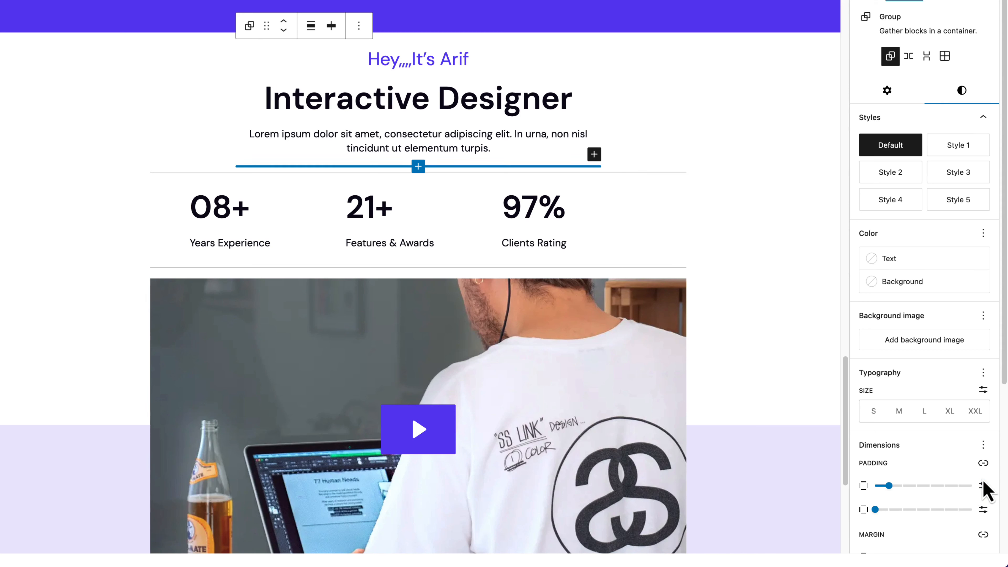
click(984, 462)
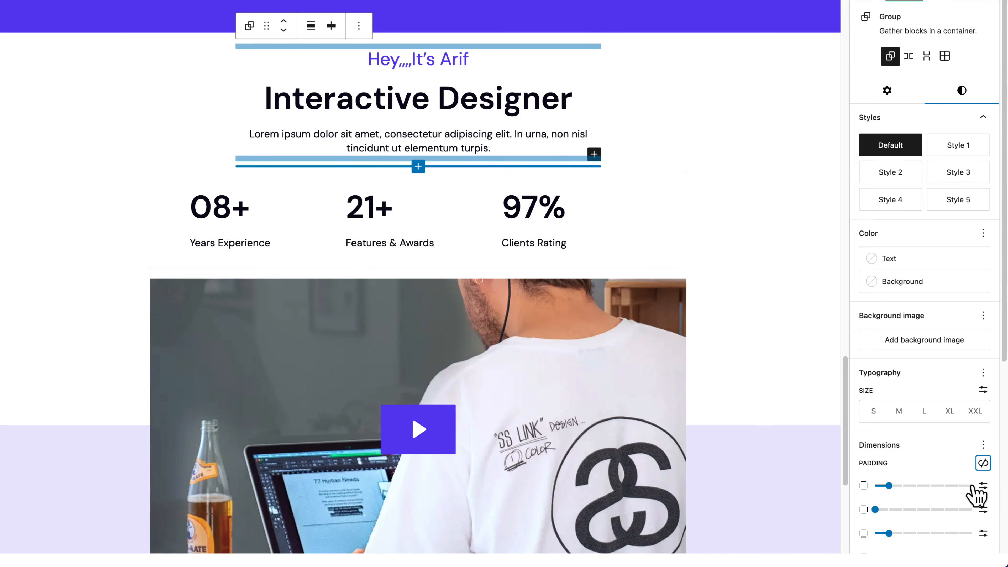
click(982, 486)
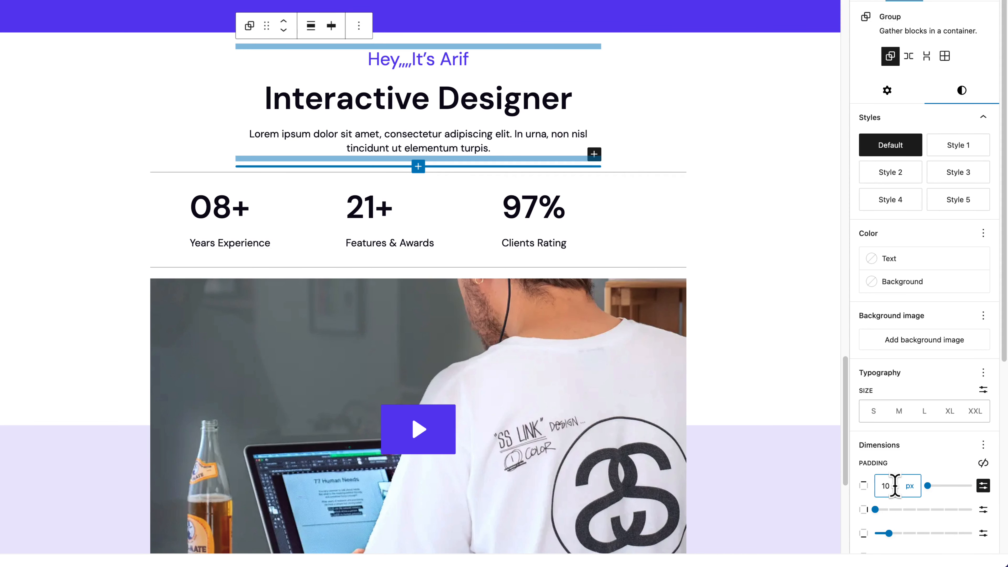
text(3)
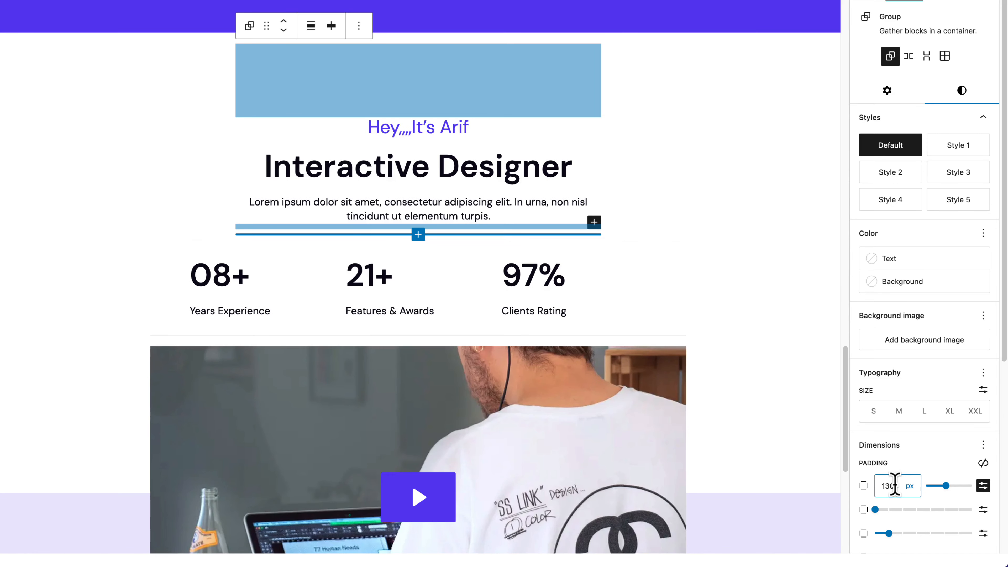
key(BackSpace)
text(2)
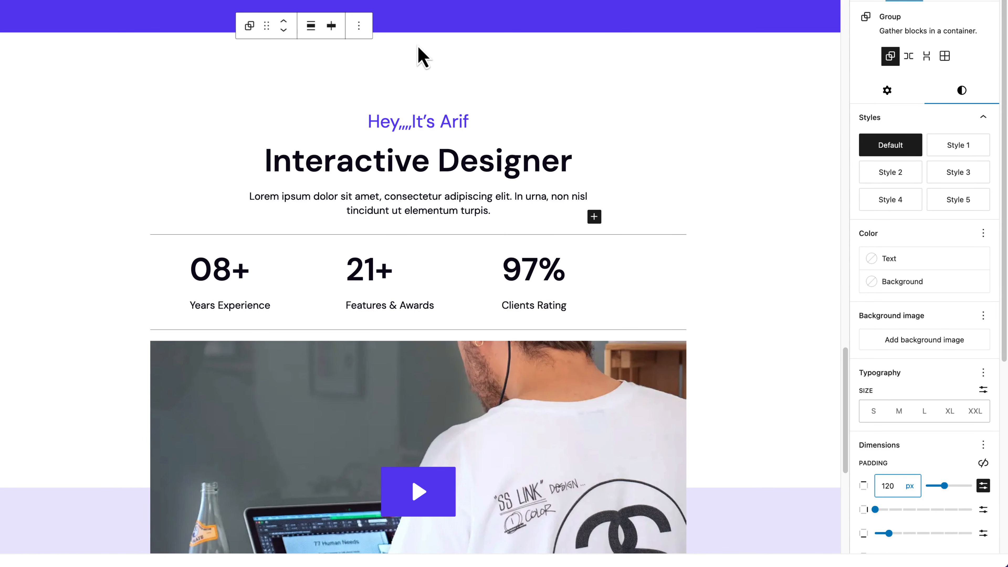
Step: Compare the spacing around the stats grid on the Home page with the About me group in the Figma design
click(431, 94)
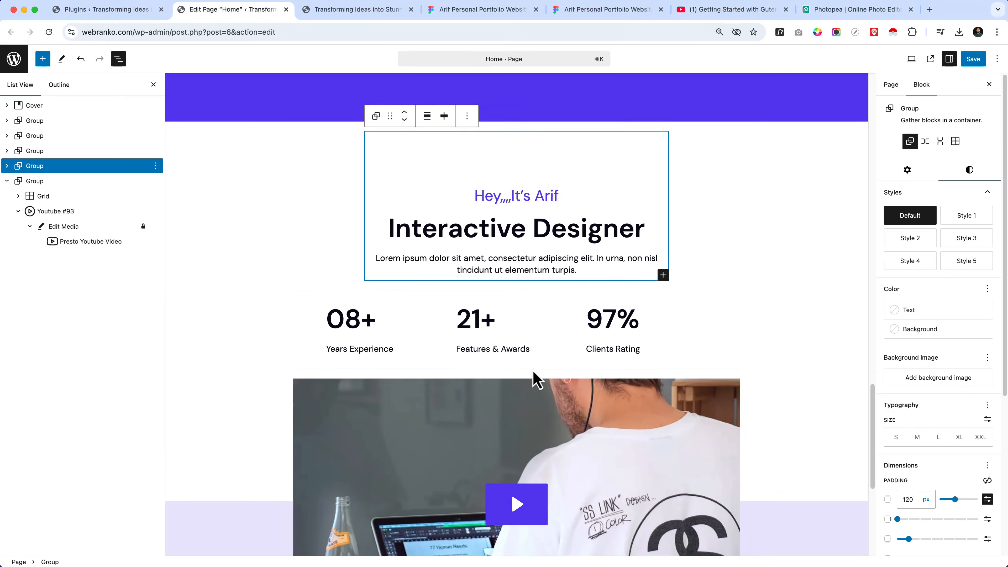
click(250, 333)
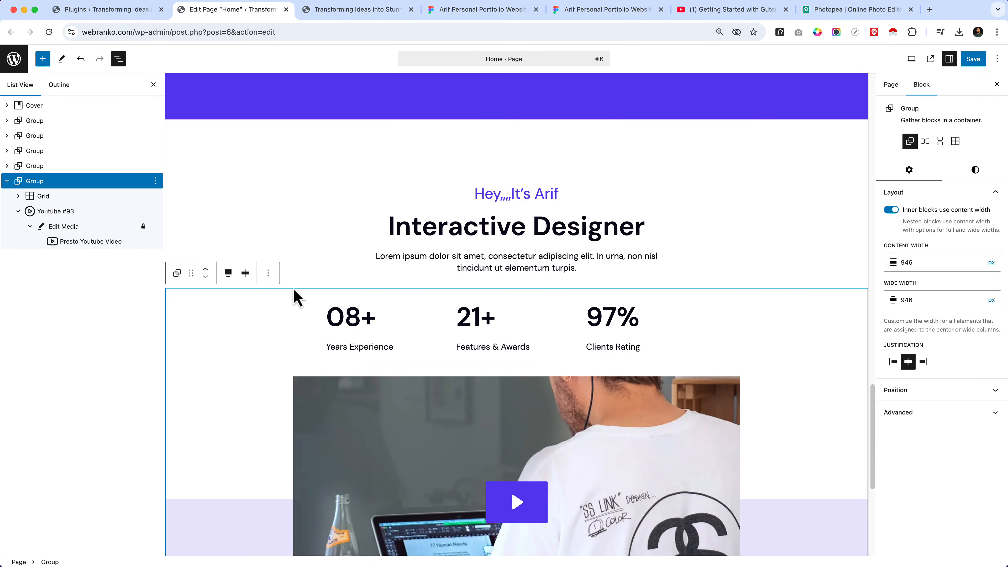
click(77, 199)
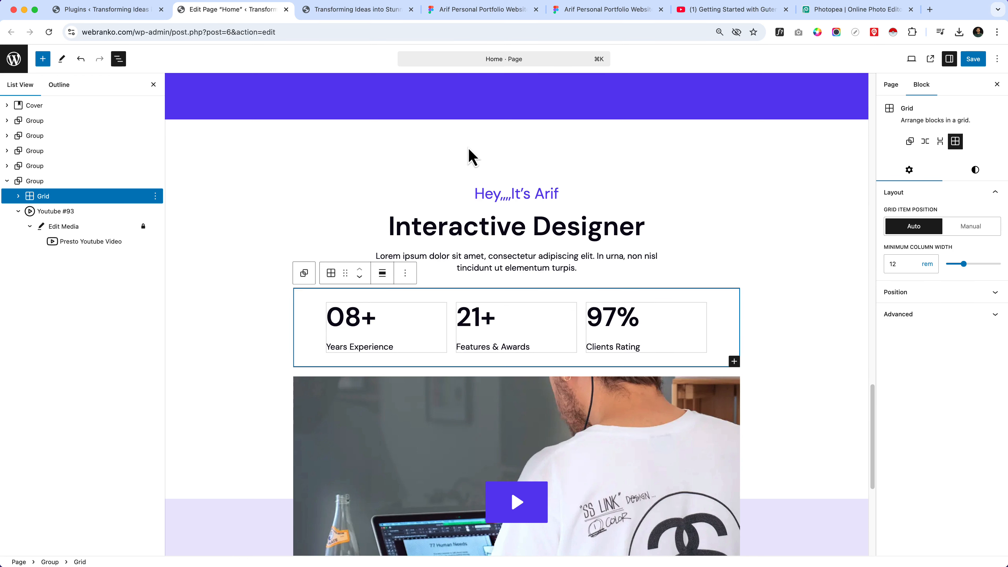
click(486, 10)
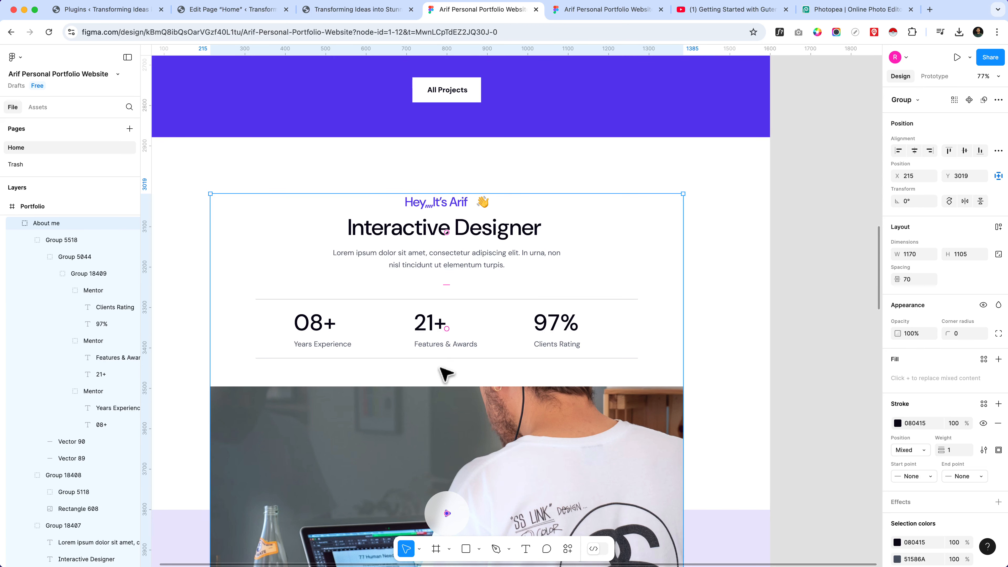
click(242, 10)
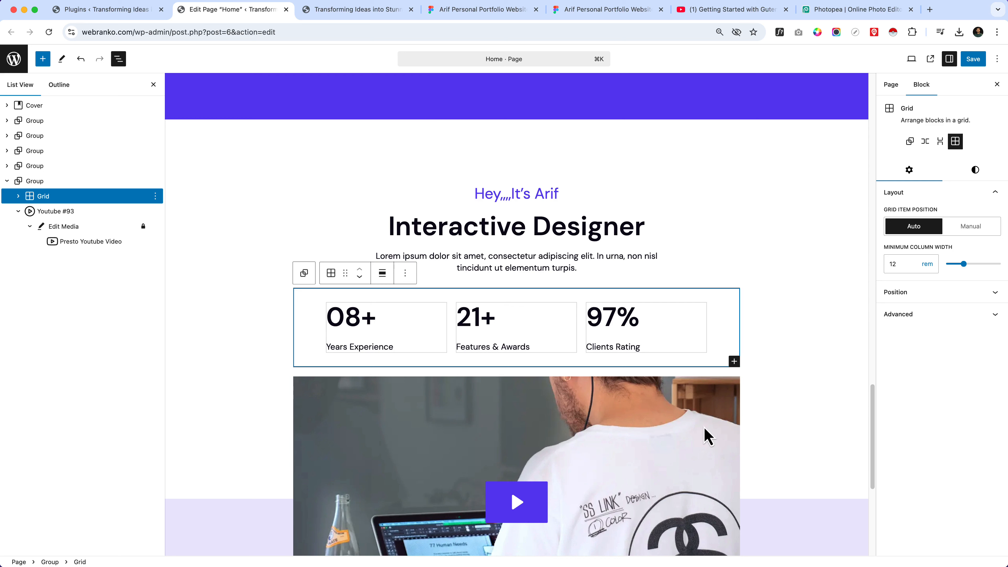
Step: Try a larger vertical padding on the stats grid, then reduce it to X-Small
click(976, 175)
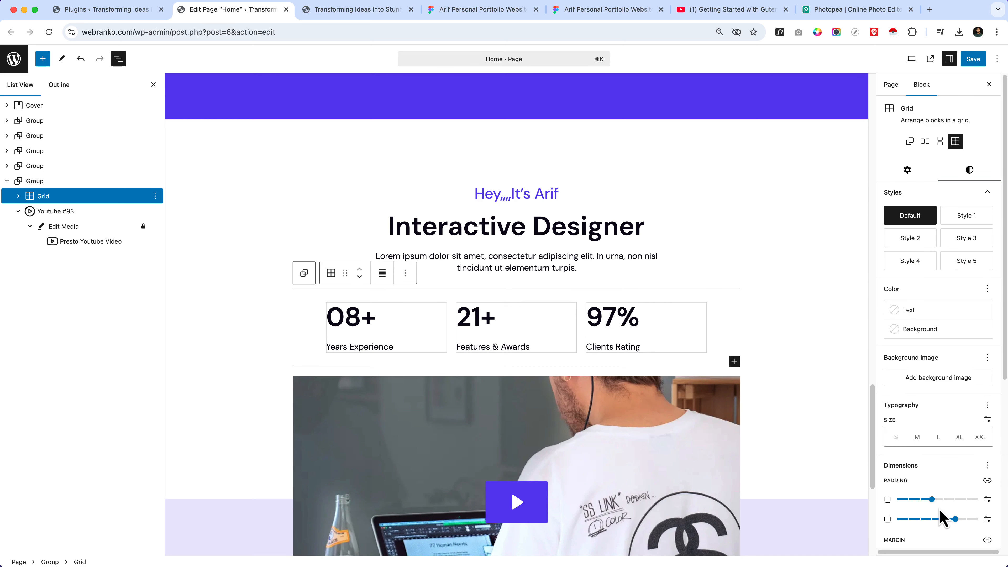
drag(932, 499, 955, 501)
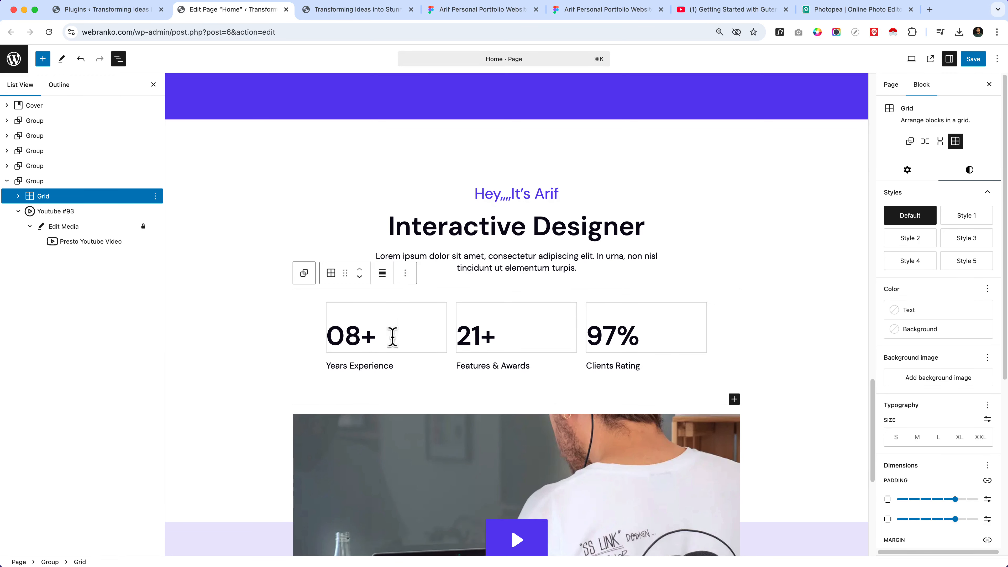
scroll(875, 349, up, 10)
scroll(450, 438, down, 6)
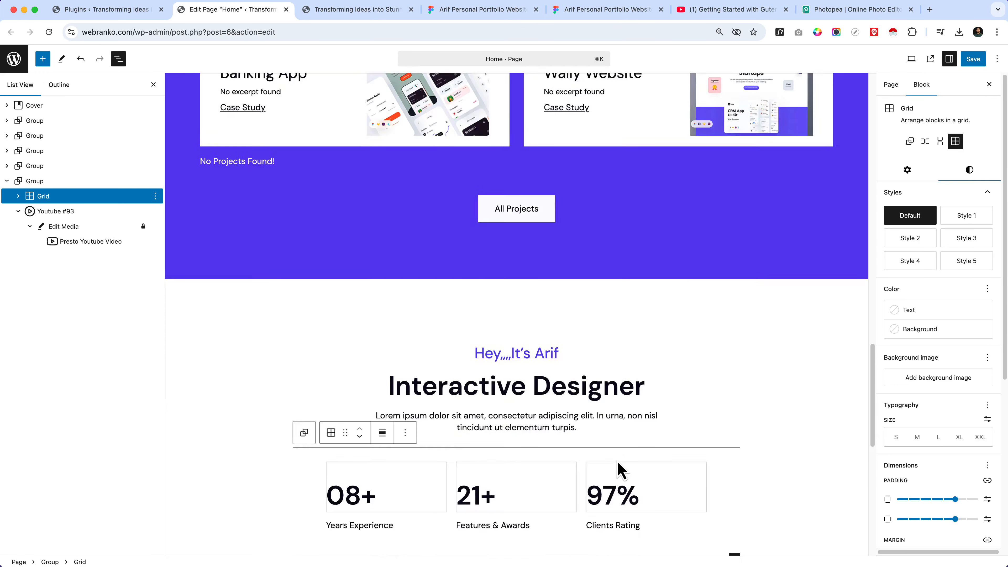
scroll(618, 468, down, 10)
scroll(619, 468, up, 7)
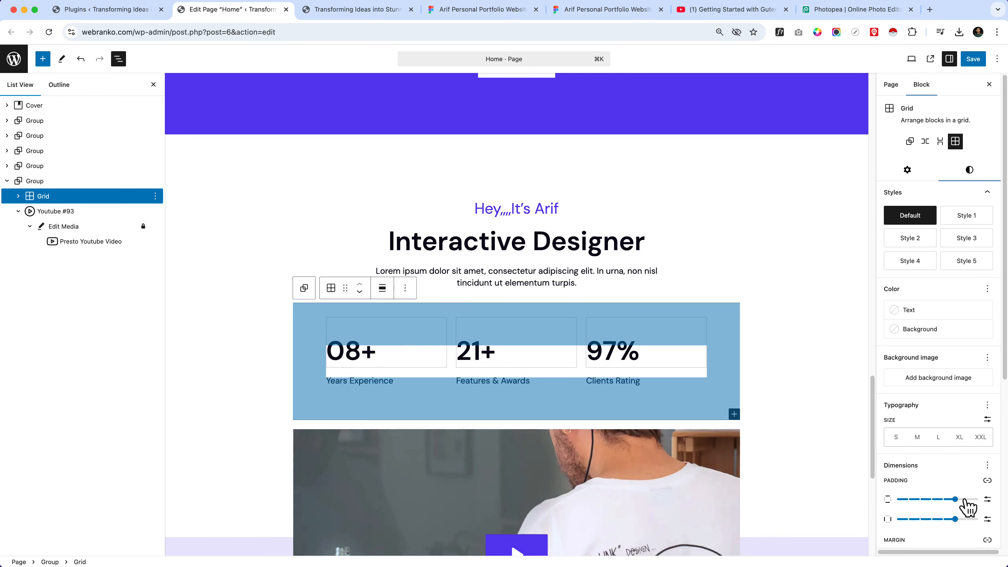
drag(965, 500, 921, 500)
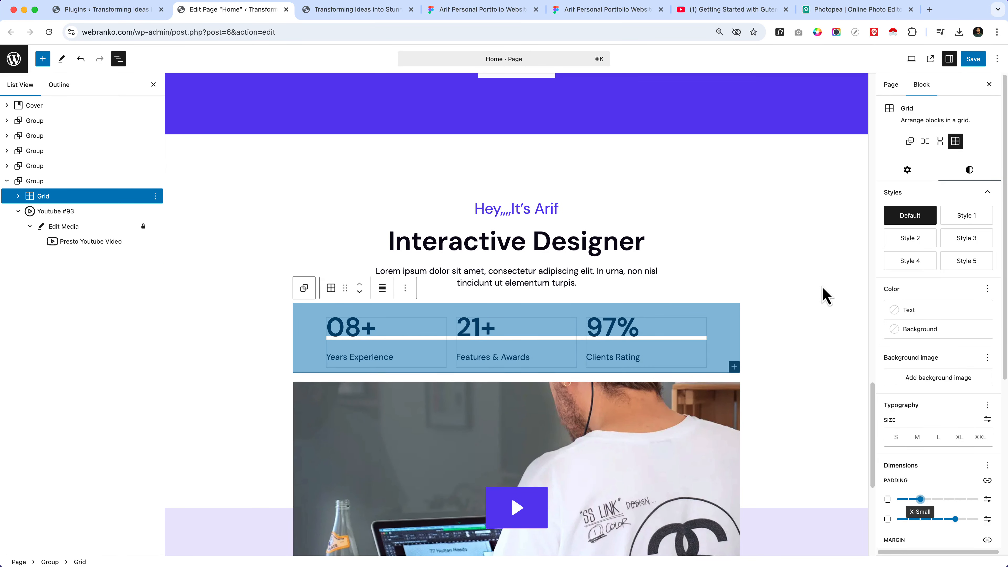
Step: Undo the stats grid padding changes and the heading group's top padding change
key(super+z)
key(super+z)
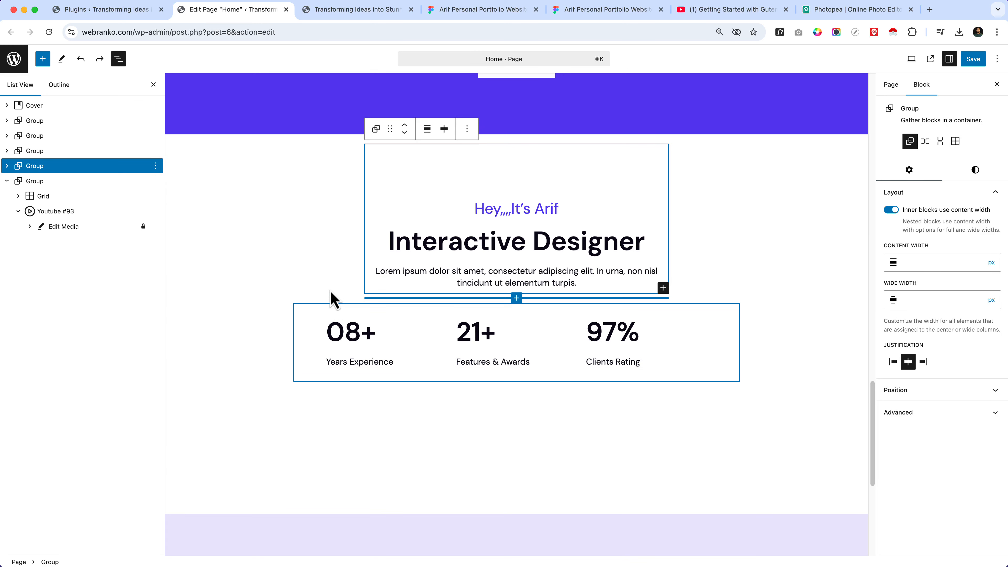
click(220, 364)
key(super+z)
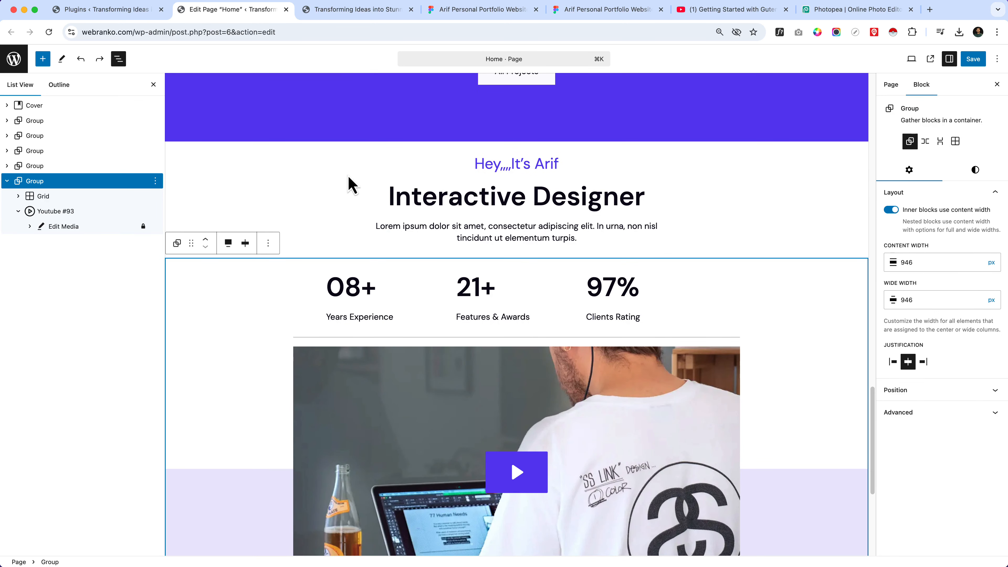
Step: Unlink the padding sides of the "Interactive Designer" heading group and set its top padding to 120 px
click(461, 169)
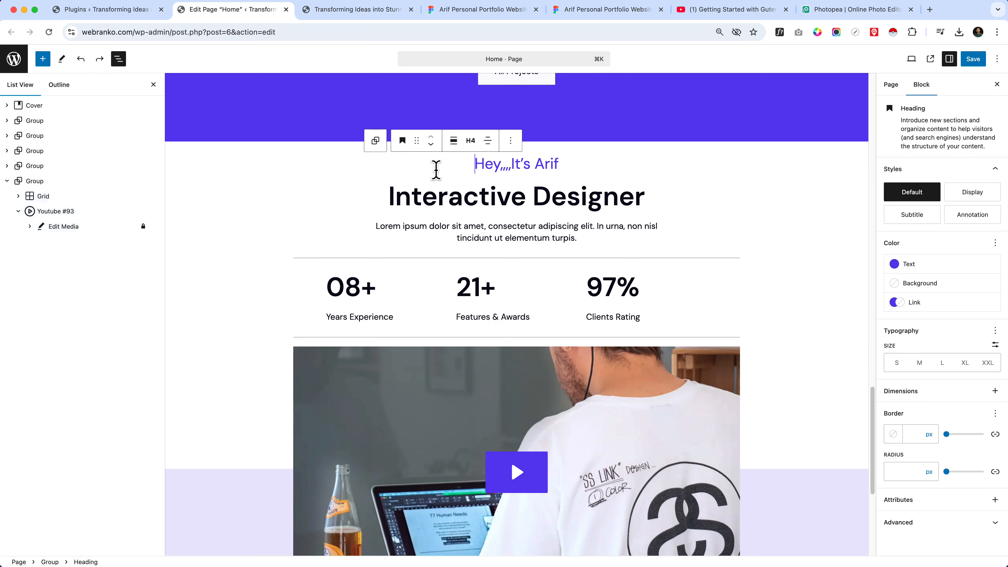
click(62, 166)
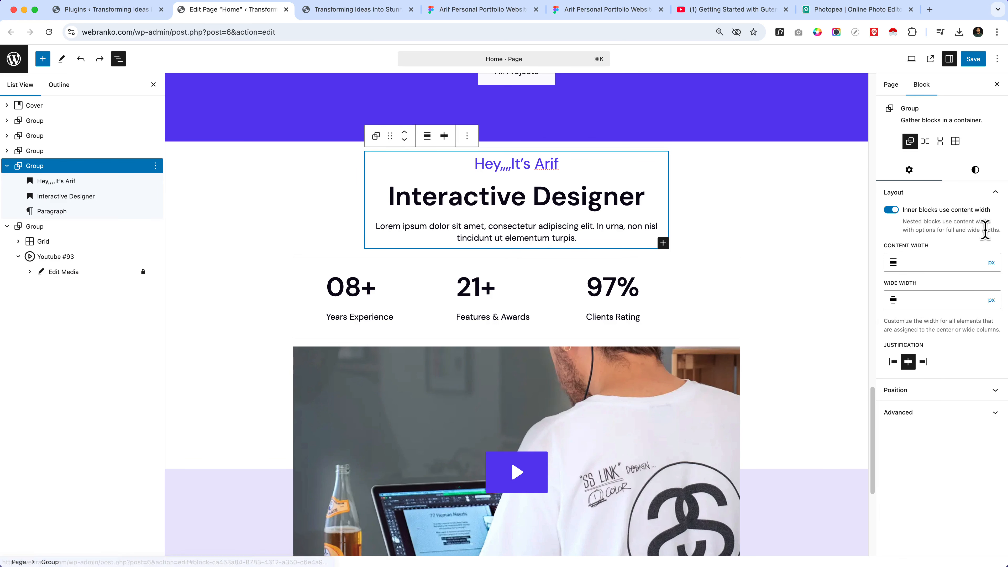
click(972, 175)
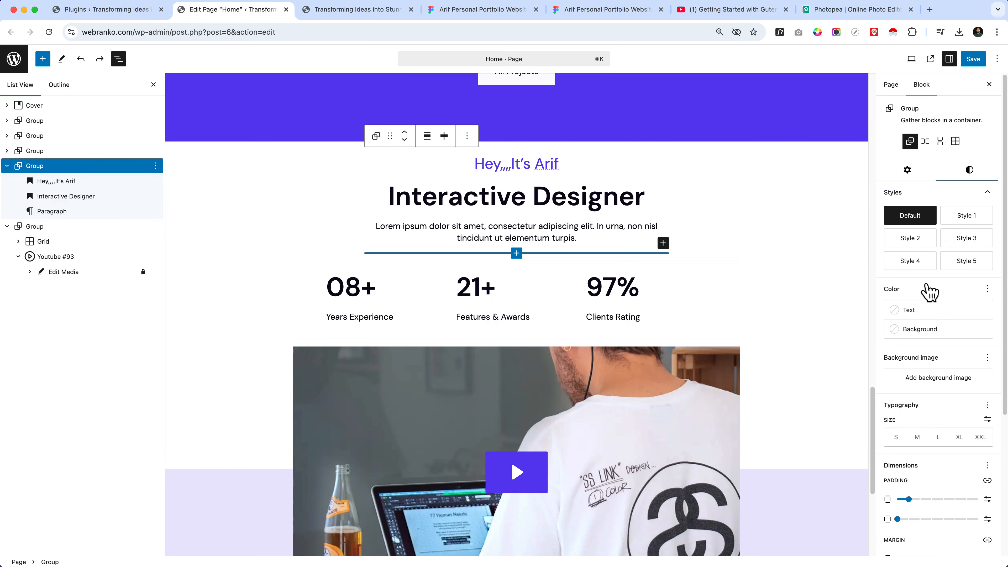
click(989, 482)
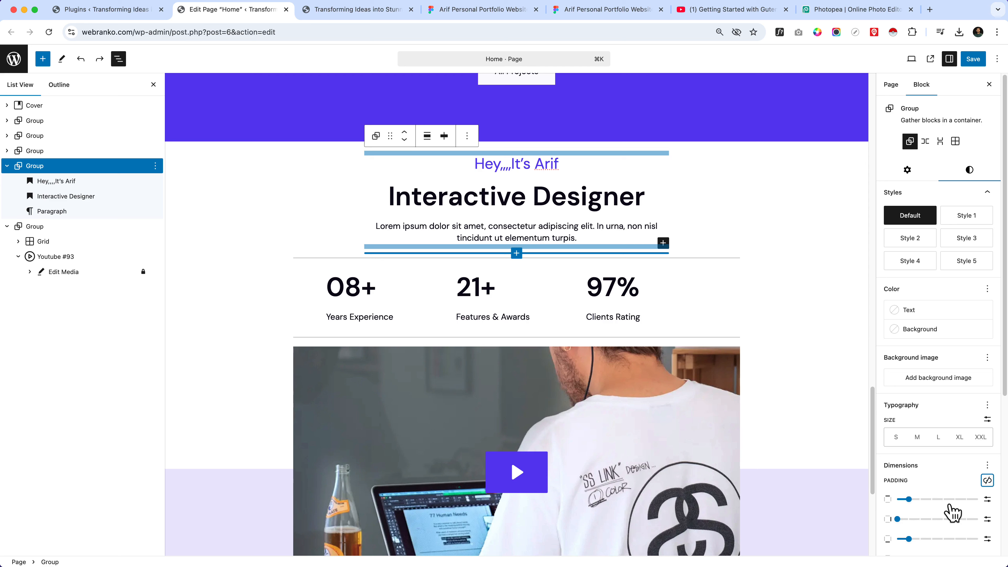
click(987, 499)
click(908, 497)
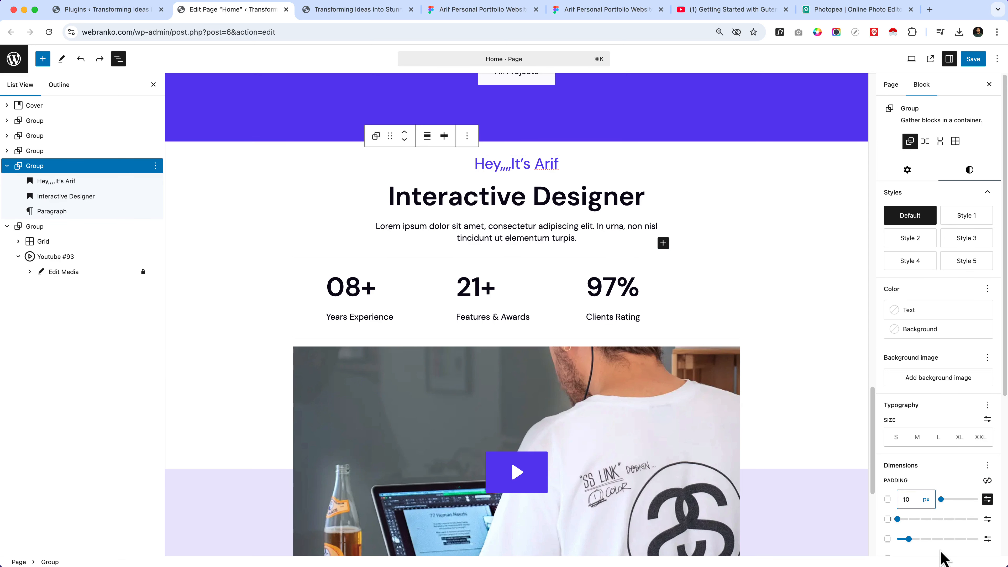
text(2)
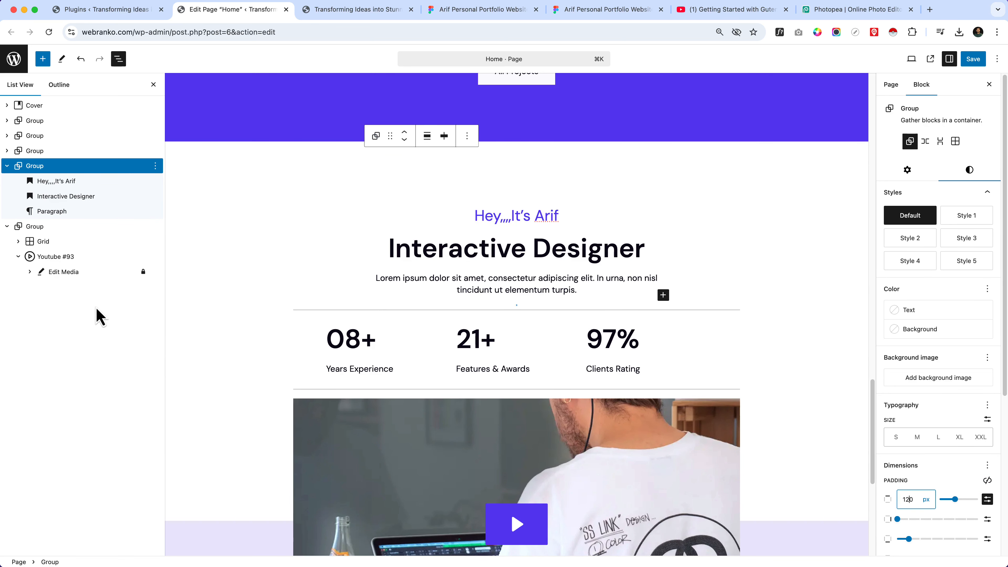
Step: Give the stats grid a custom vertical margin of 50 px
click(94, 242)
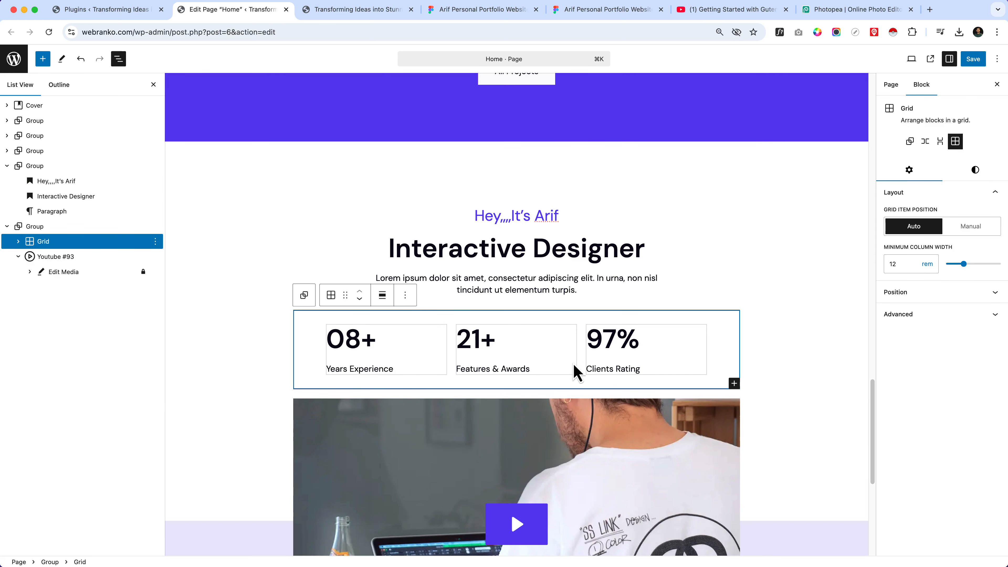
click(803, 331)
click(342, 277)
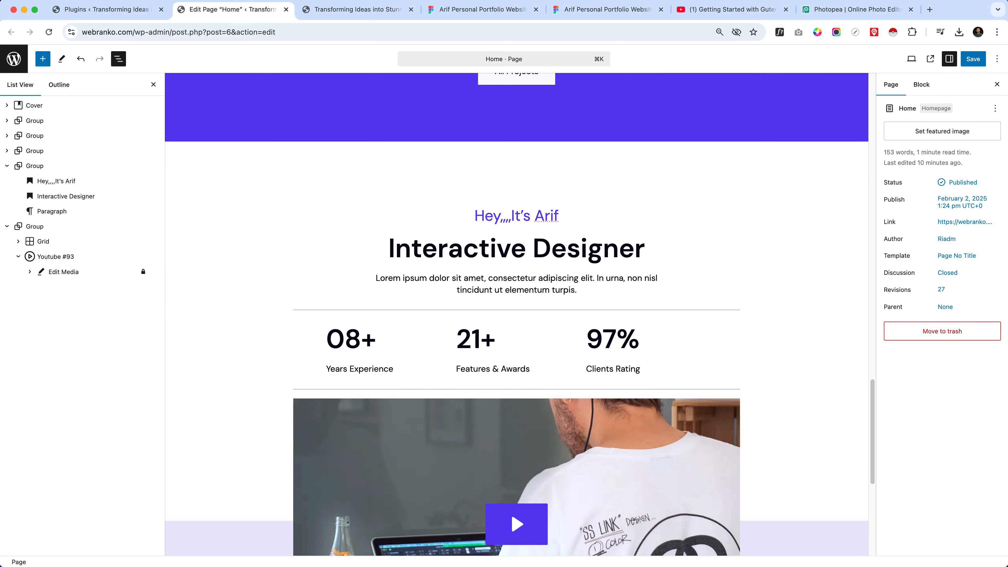
click(79, 242)
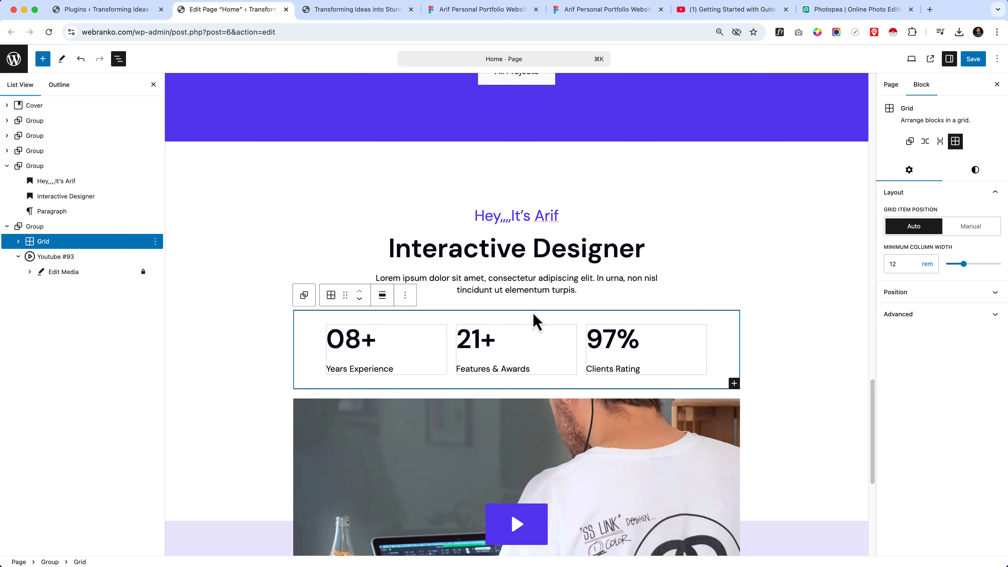
click(976, 170)
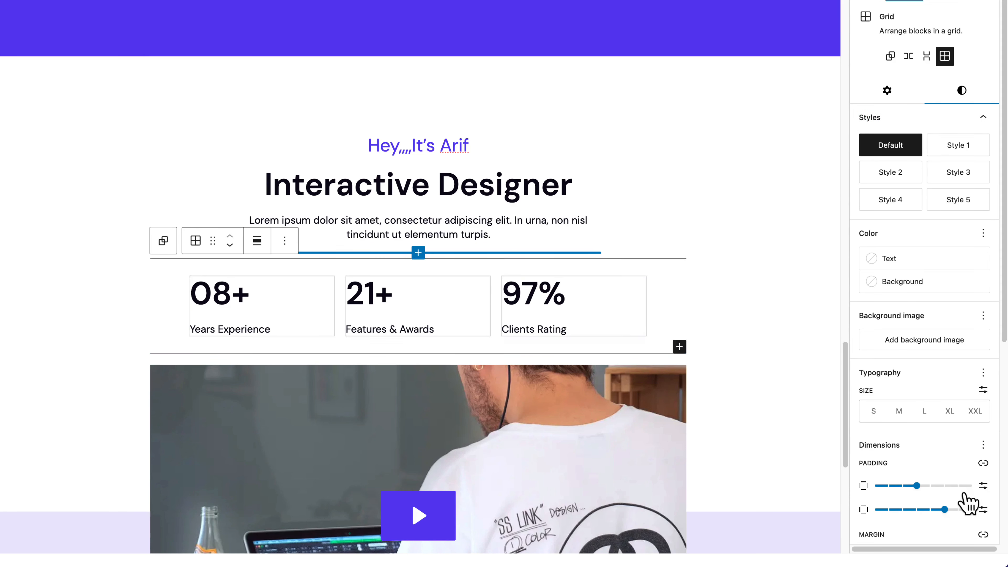
scroll(970, 499, down, 5)
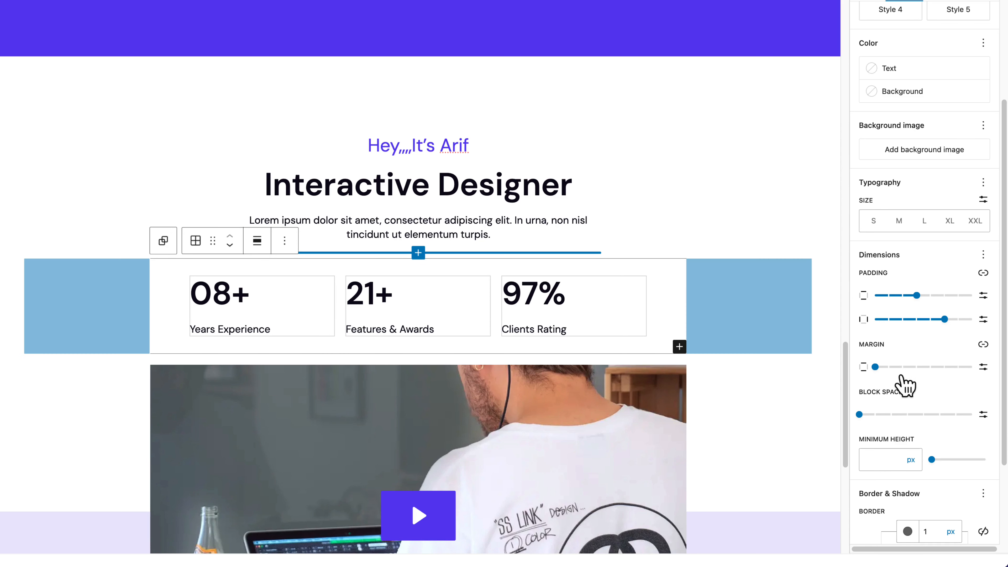
click(984, 367)
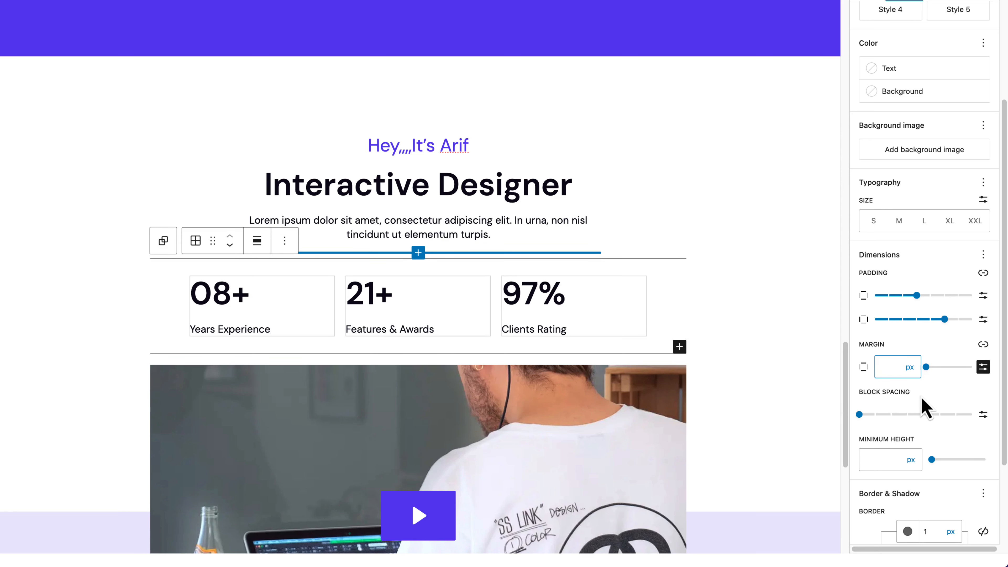
text(40)
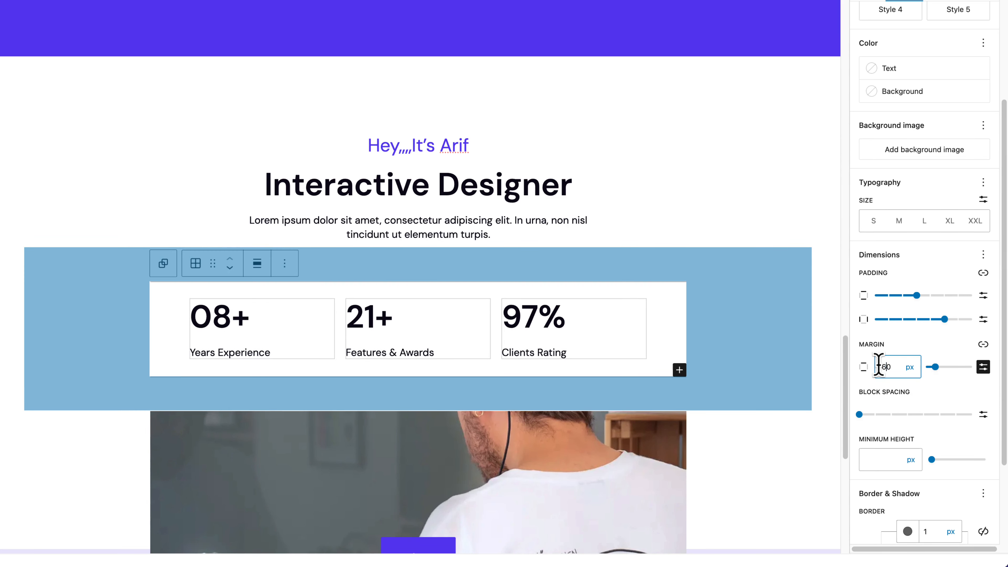
text(5)
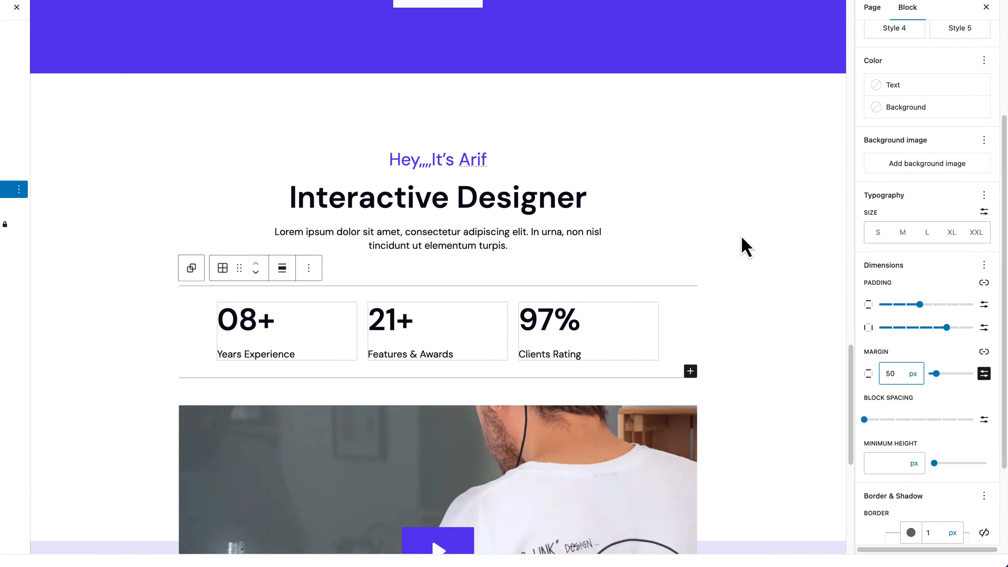
click(734, 218)
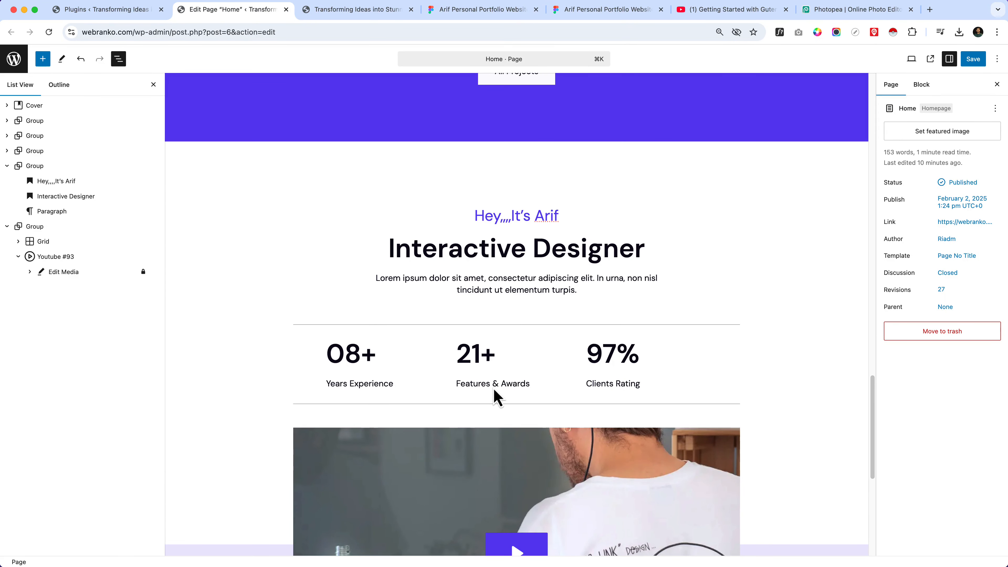
Step: Check the gaps around the stats in the Figma design, then set the stats grid's vertical margin to 60 px in the Home page editor
click(486, 10)
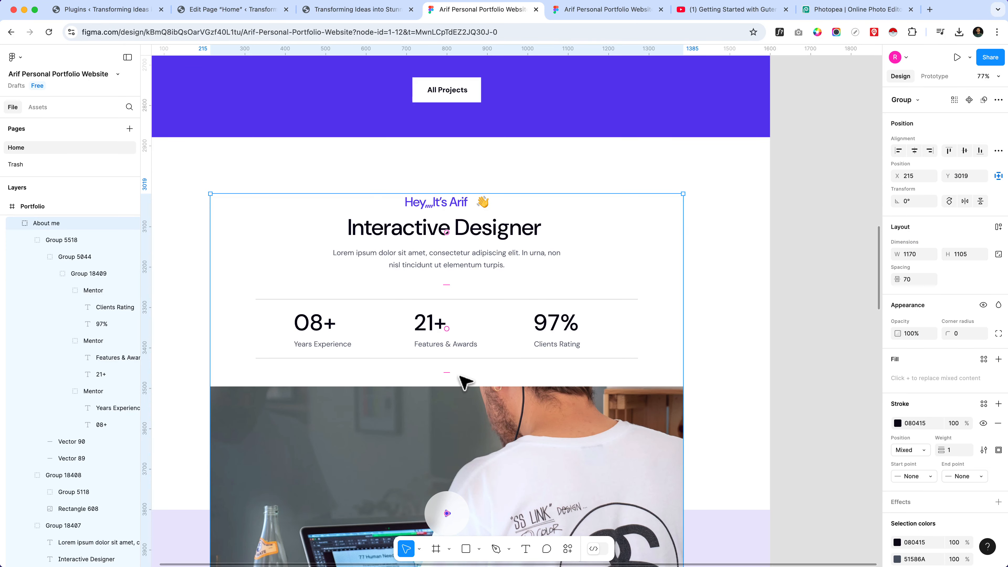
click(260, 10)
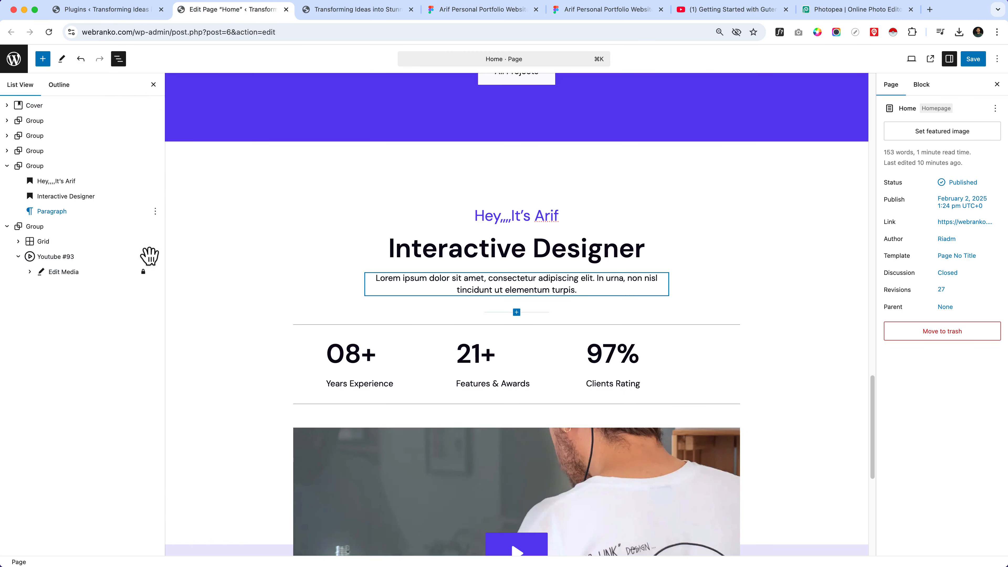
click(82, 241)
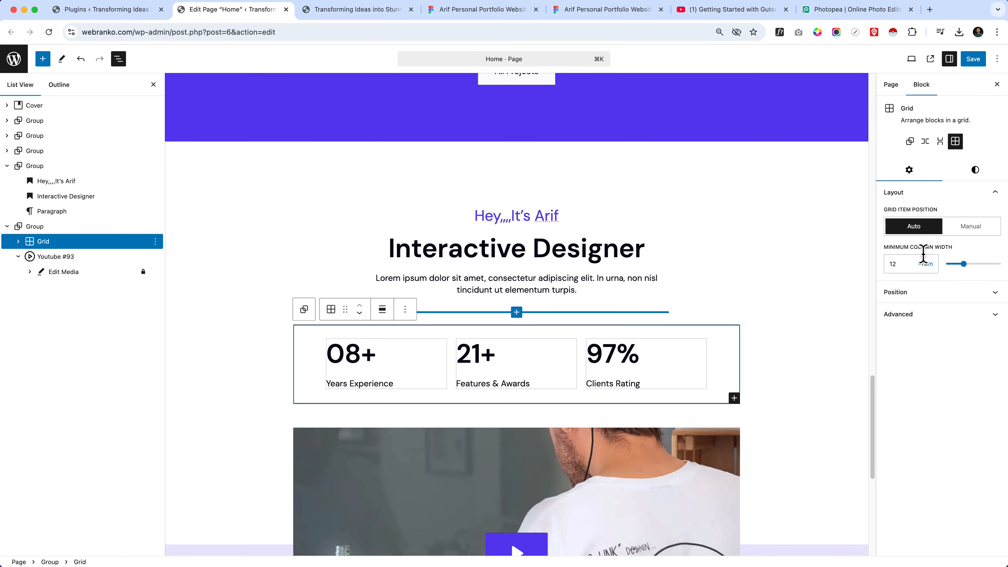
click(977, 174)
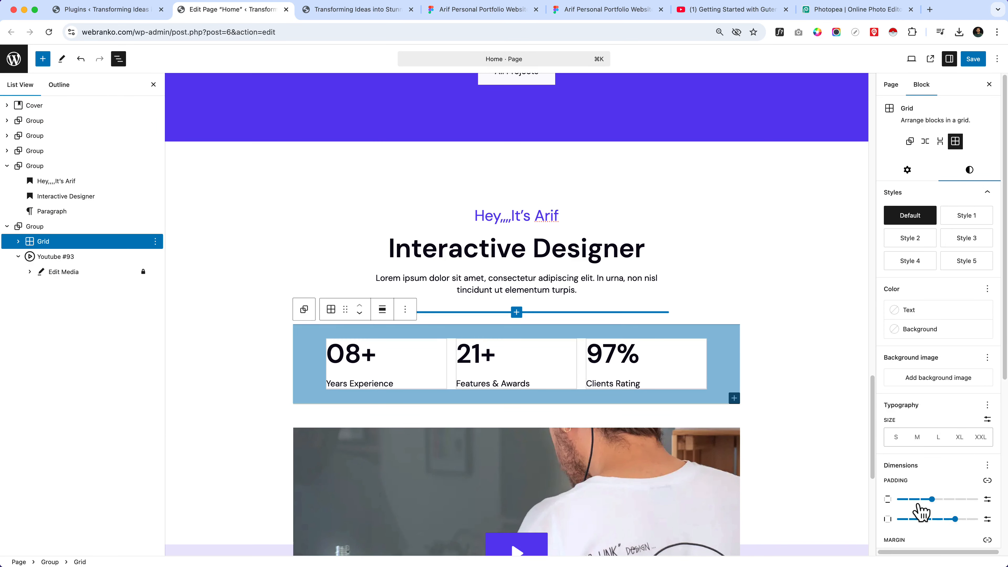
scroll(925, 504, down, 1)
scroll(940, 500, down, 5)
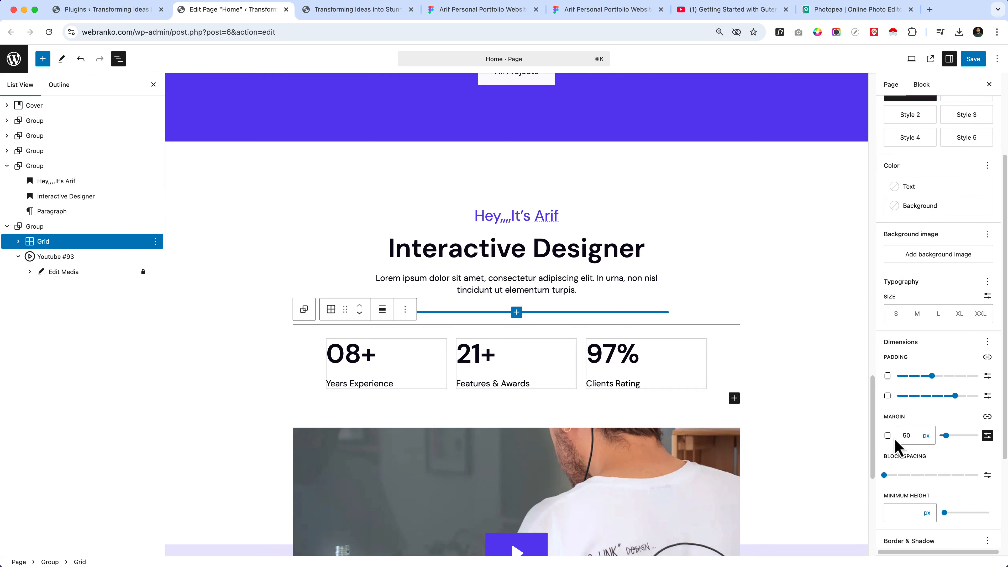
click(906, 435)
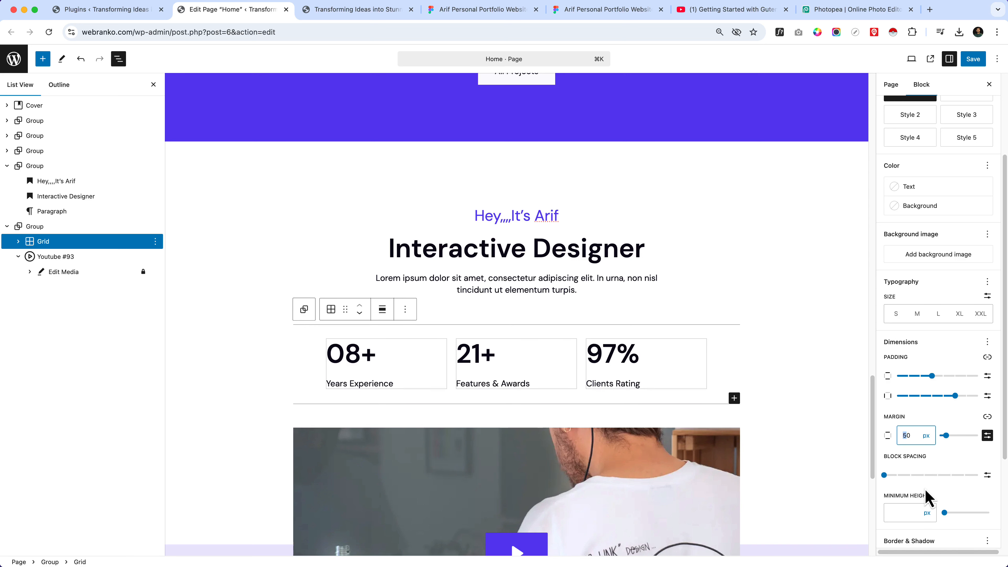
text(6)
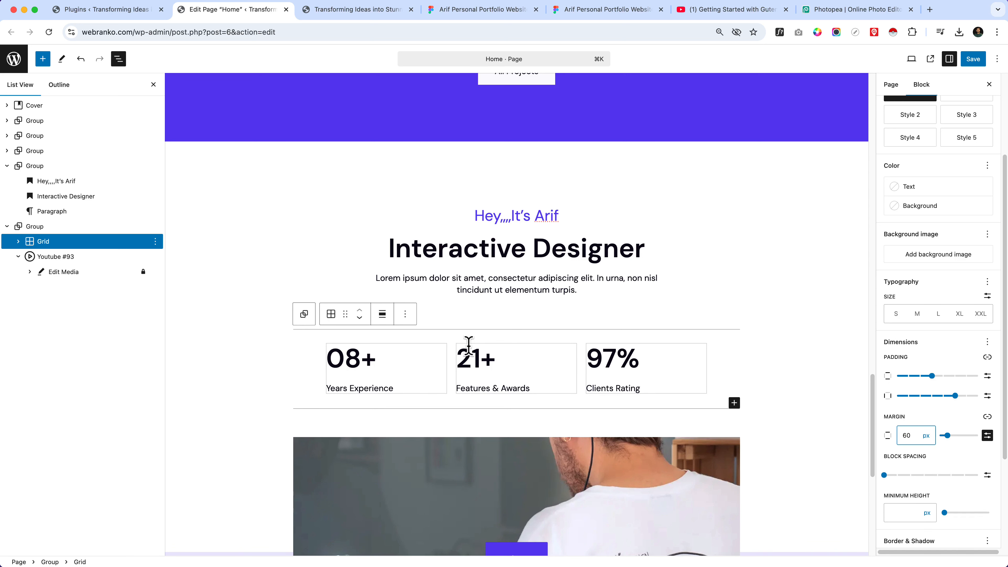
click(514, 300)
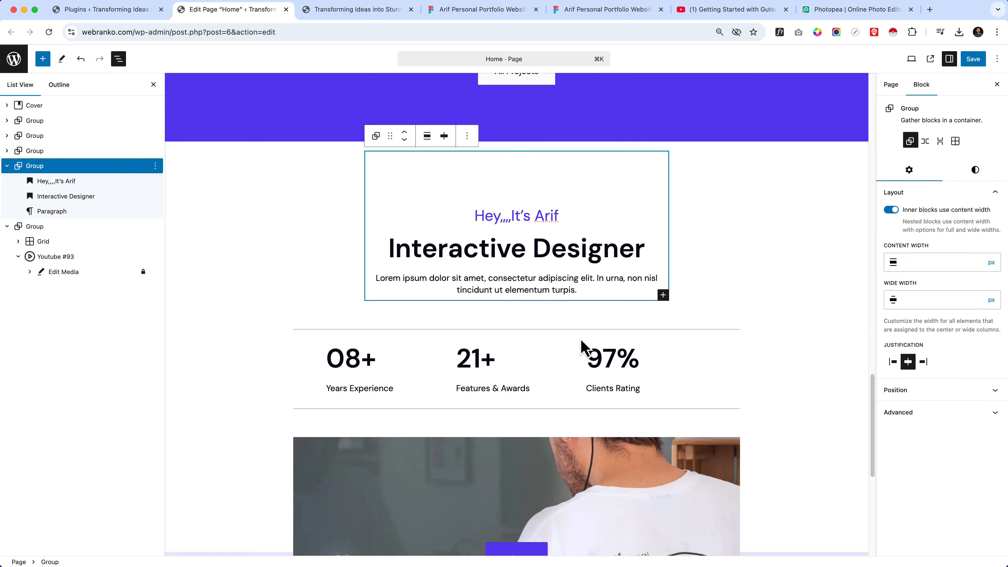
Step: Save the Home page and reload the live site to check the About section
click(968, 66)
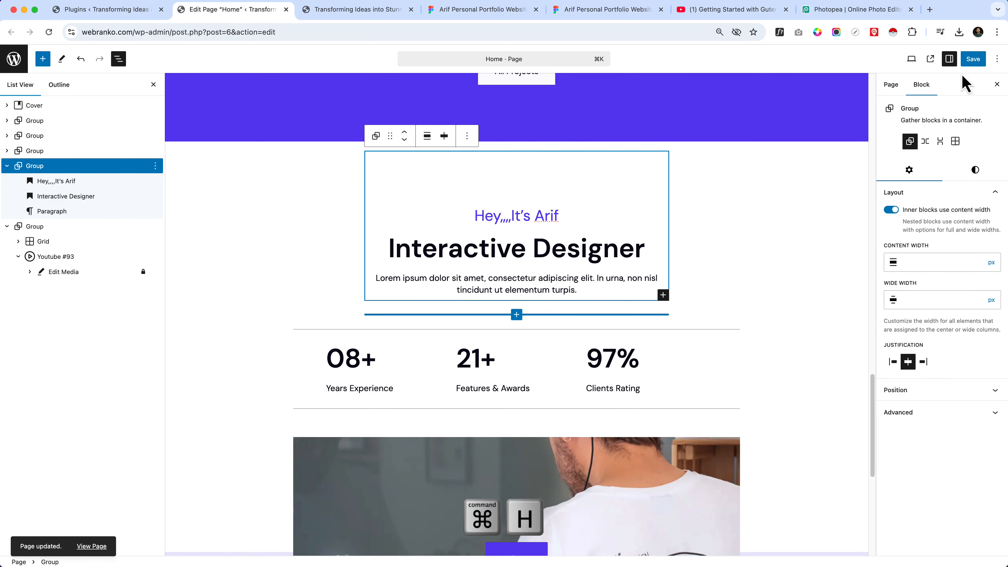
click(973, 63)
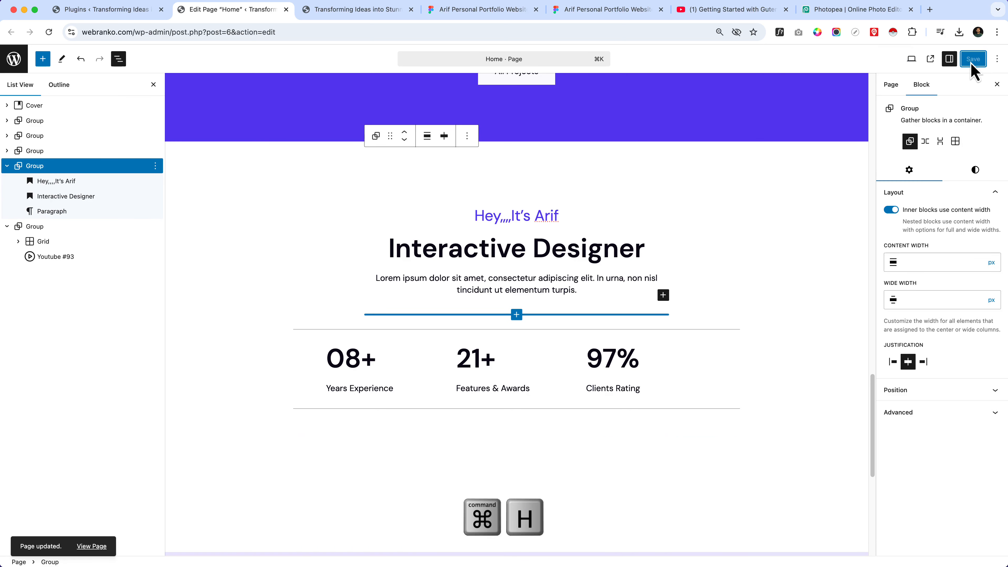
click(352, 11)
click(355, 32)
key(Return)
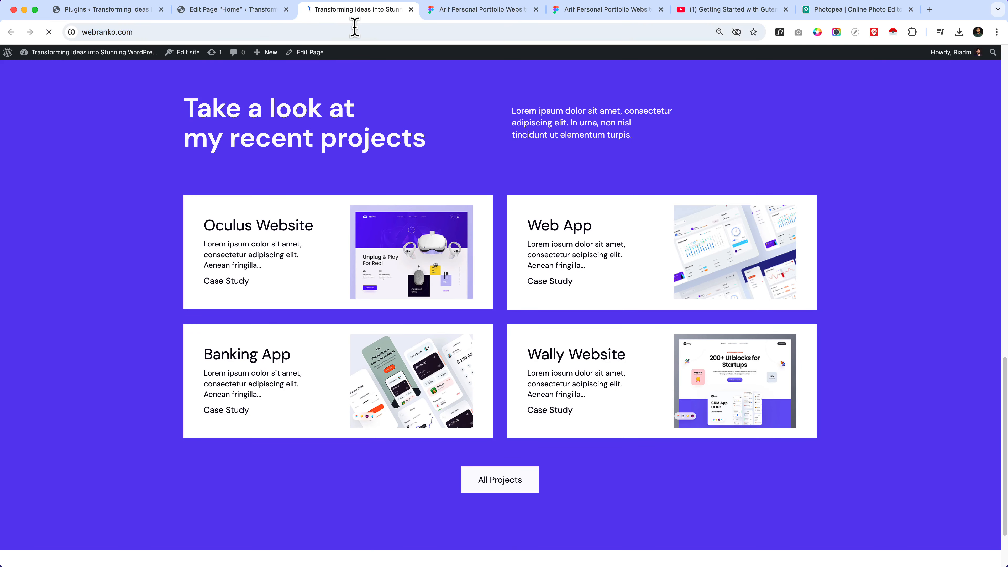
scroll(526, 327, down, 10)
scroll(526, 328, down, 15)
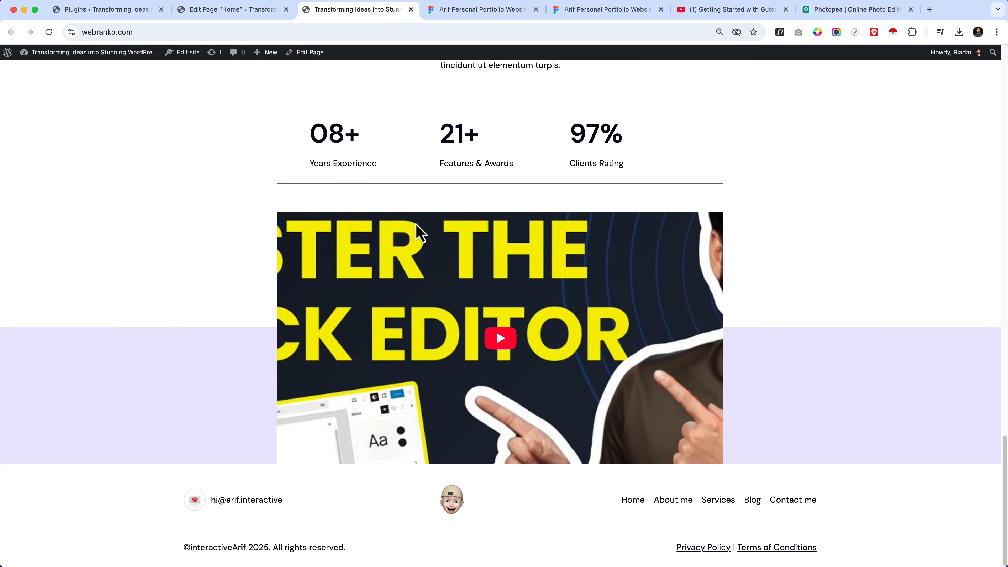
Step: Reload the live site again and review the About section's video poster, play button and spacing
click(294, 32)
key(Return)
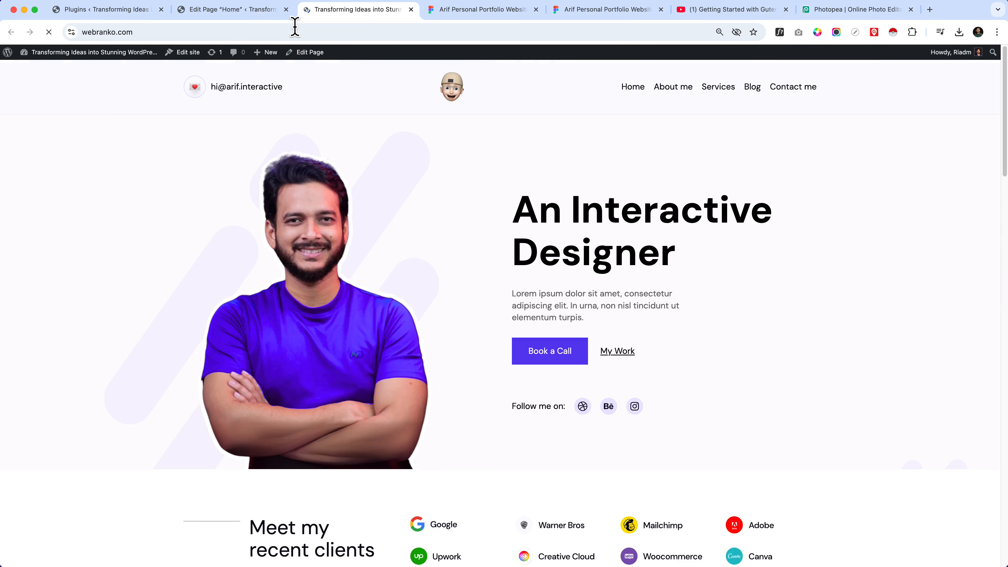
scroll(585, 367, down, 20)
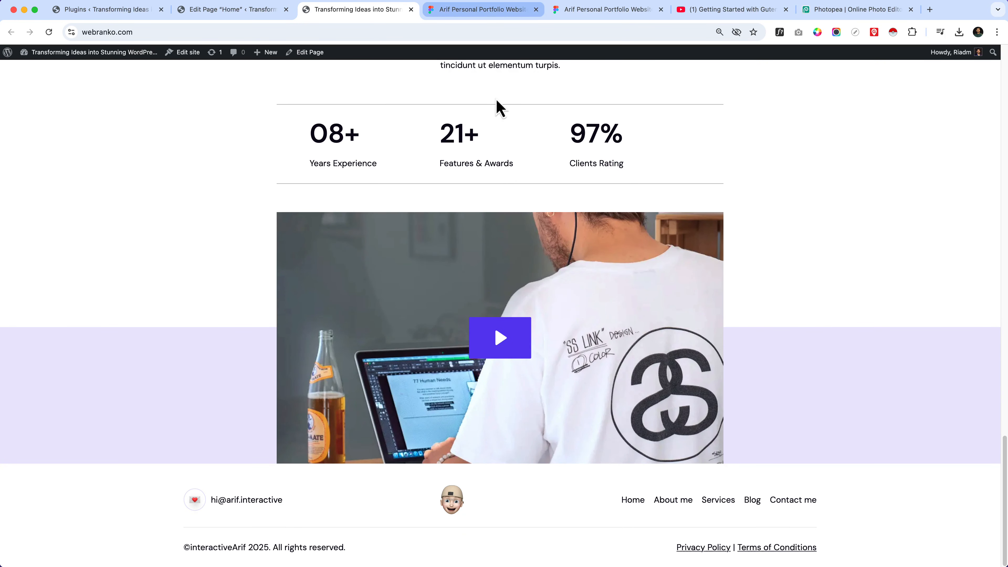
scroll(580, 259, up, 5)
scroll(570, 294, up, 4)
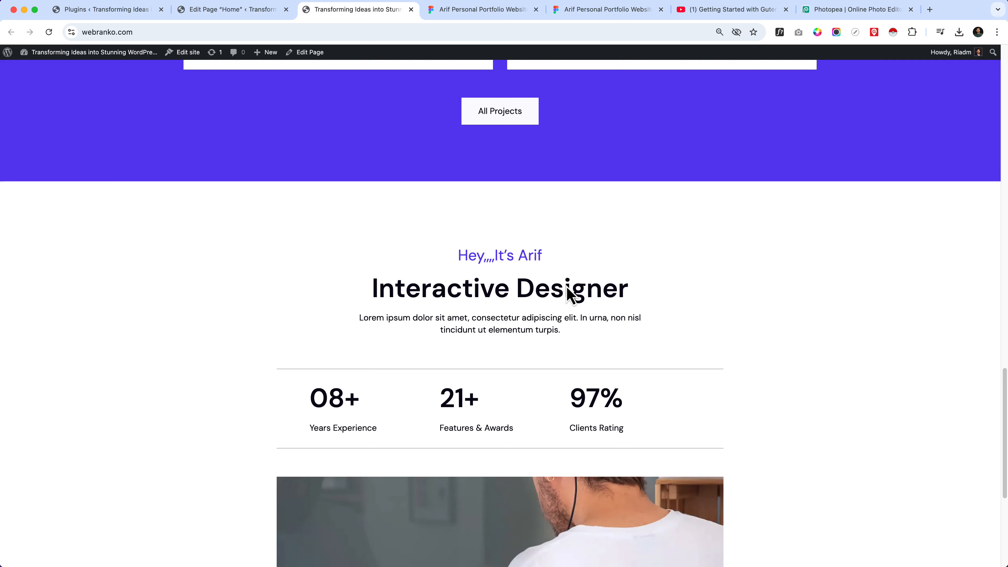
Step: Switch to the Figma design and examine the "What people says" testimonial section below the About video
click(482, 9)
scroll(535, 300, down, 10)
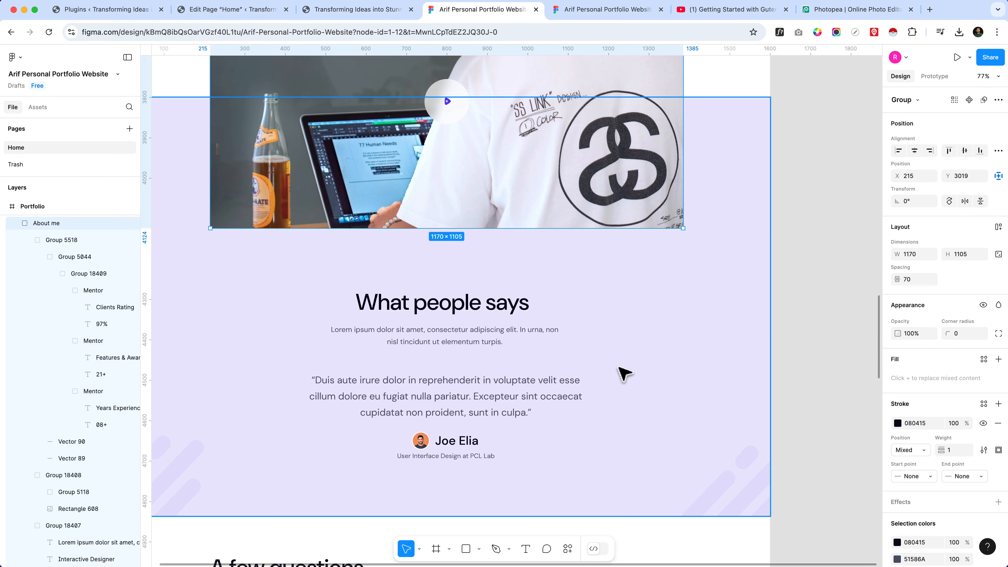
scroll(682, 338, left, 3)
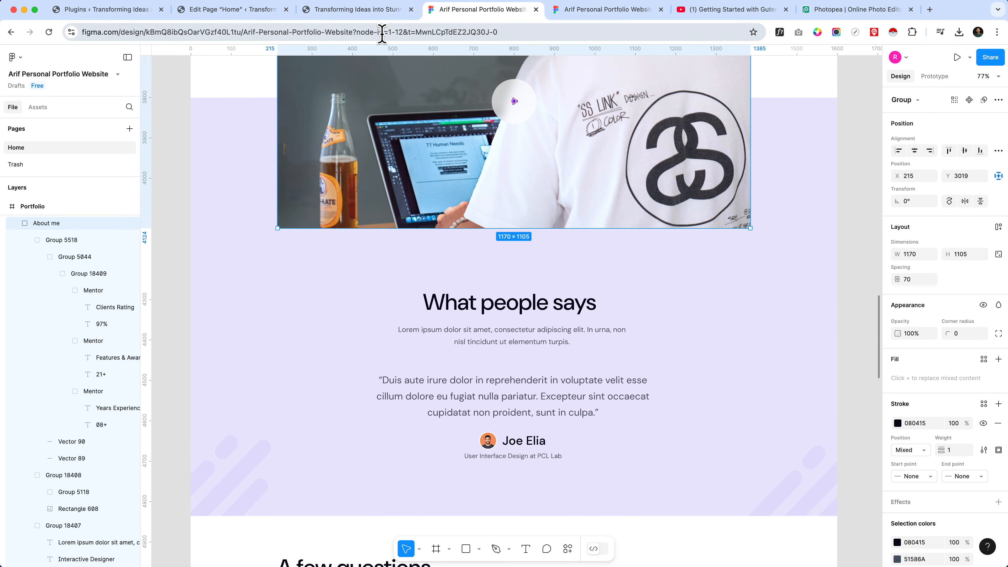